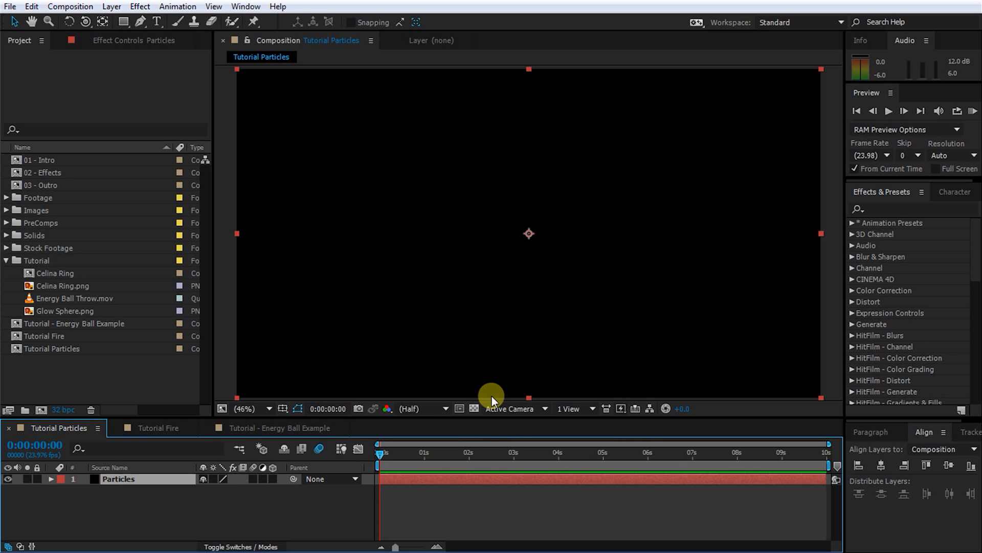
Find the CC Particle World effect, apply it to the Particles layer, and scrub ahead to preview the emission
left_click(889, 208)
type("par")
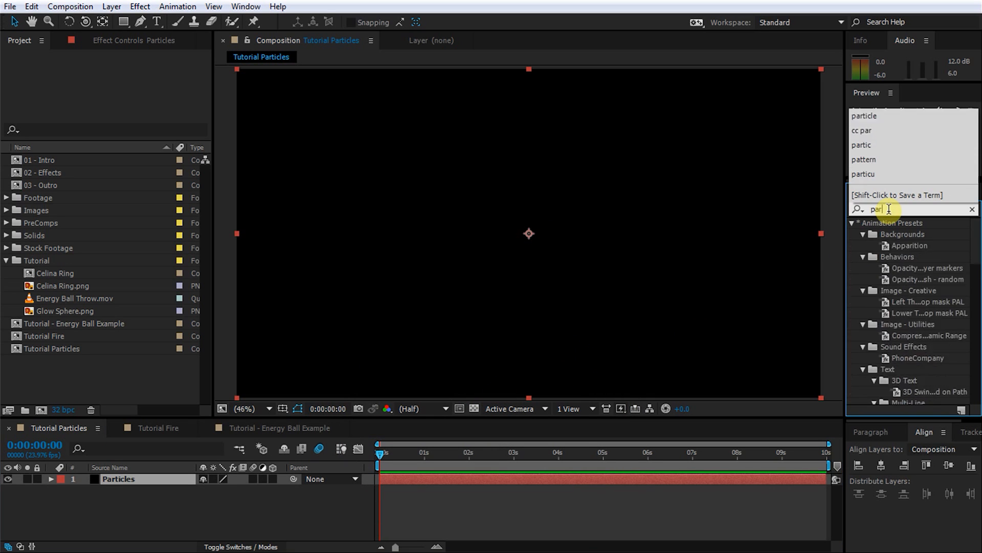
type("ticle")
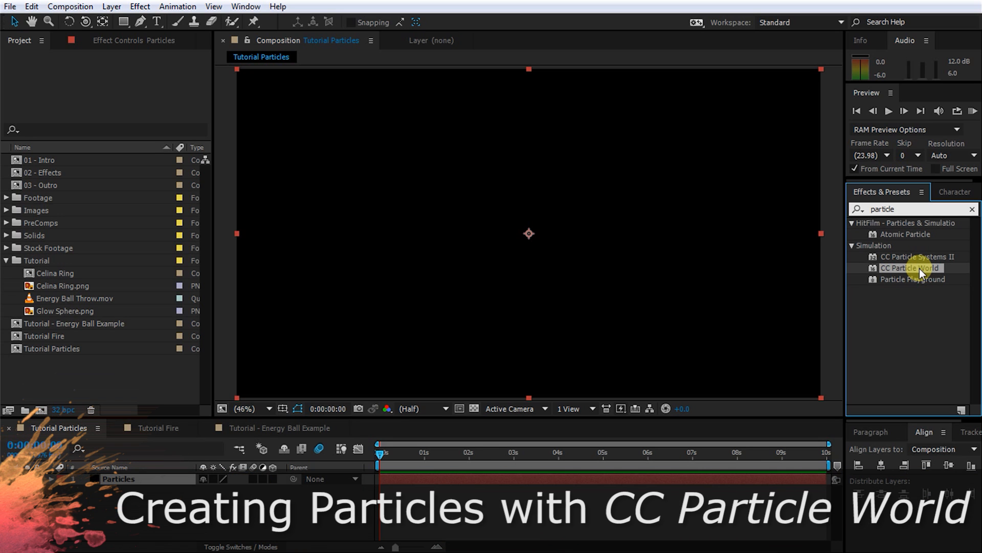
double_click(919, 269)
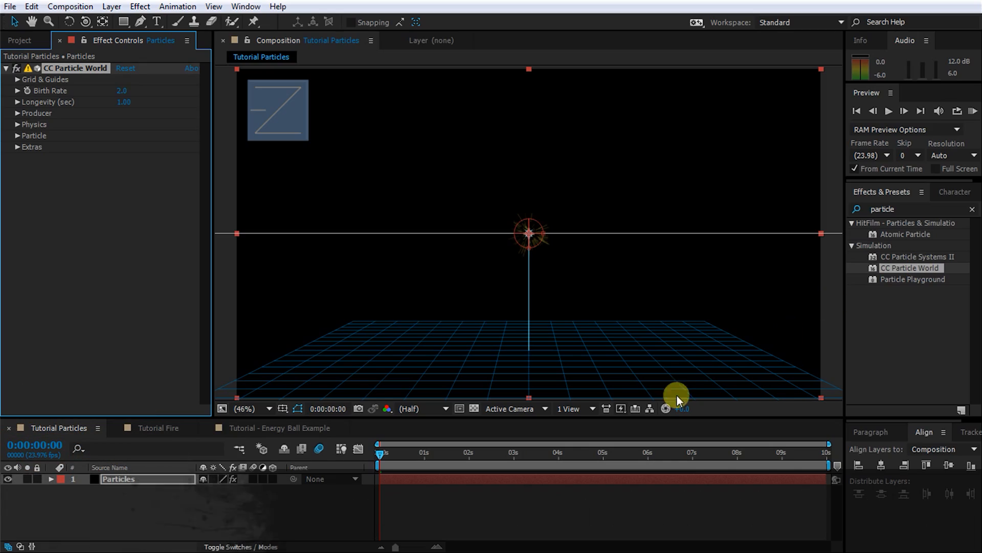
left_click_drag(391, 455, 407, 471)
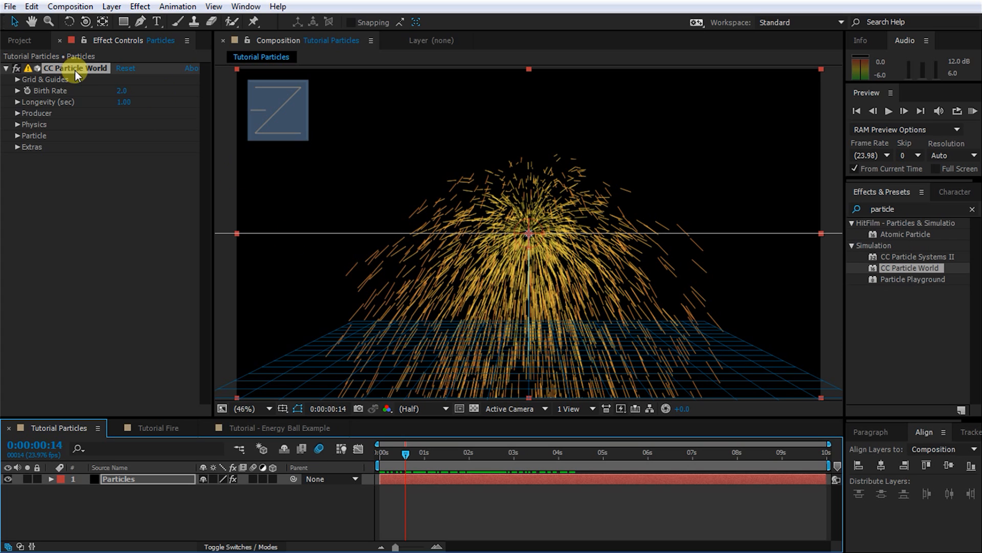
Toggle the Grid, Horizon and Axis Box guides of CC Particle World off and back on
left_click(41, 81)
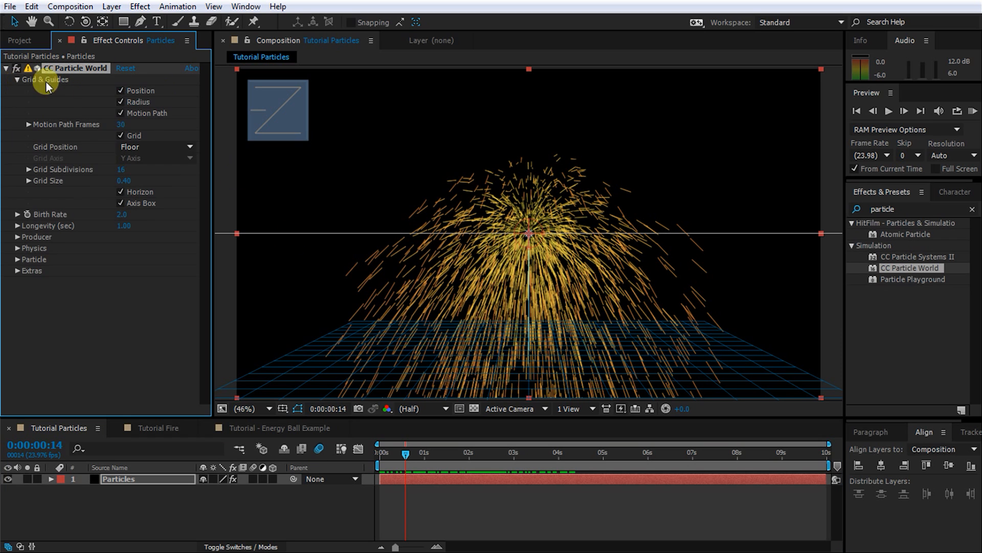
left_click(120, 135)
left_click(120, 135)
left_click(120, 193)
left_click(121, 192)
left_click(119, 203)
left_click(120, 202)
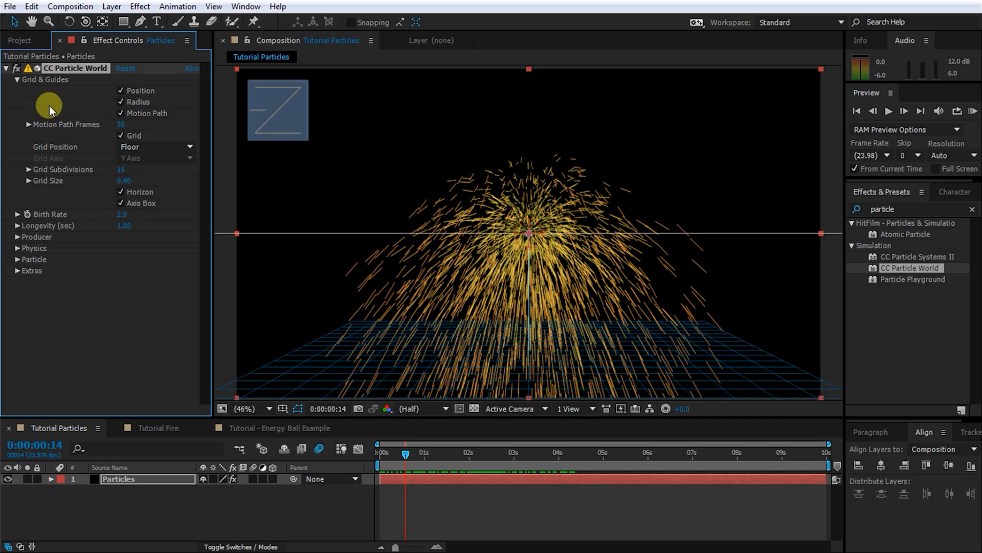
left_click(19, 79)
Raise the particle Birth Rate to 40.3 and scrub around two seconds to compare the density
left_click(419, 453)
left_click_drag(418, 454, 474, 478)
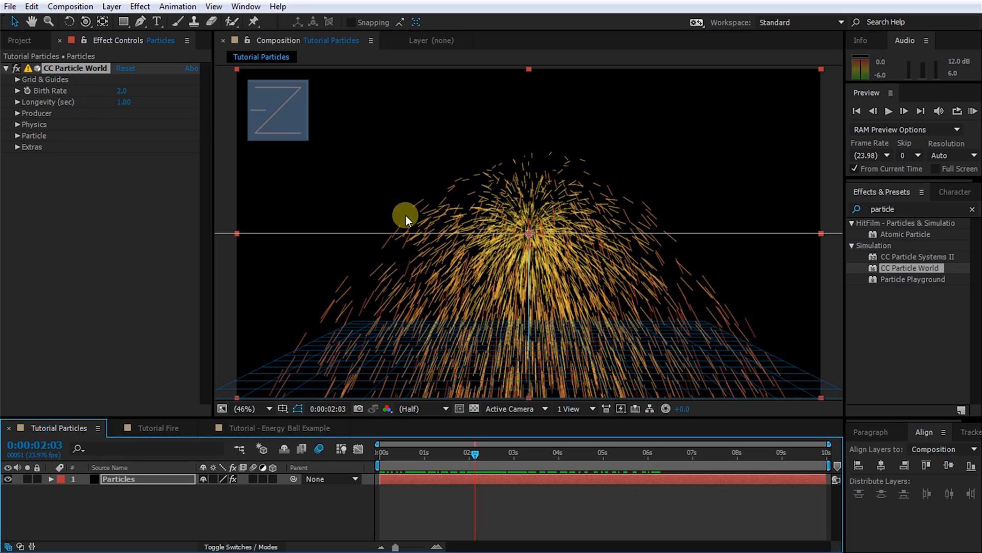
left_click_drag(124, 91, 396, 111)
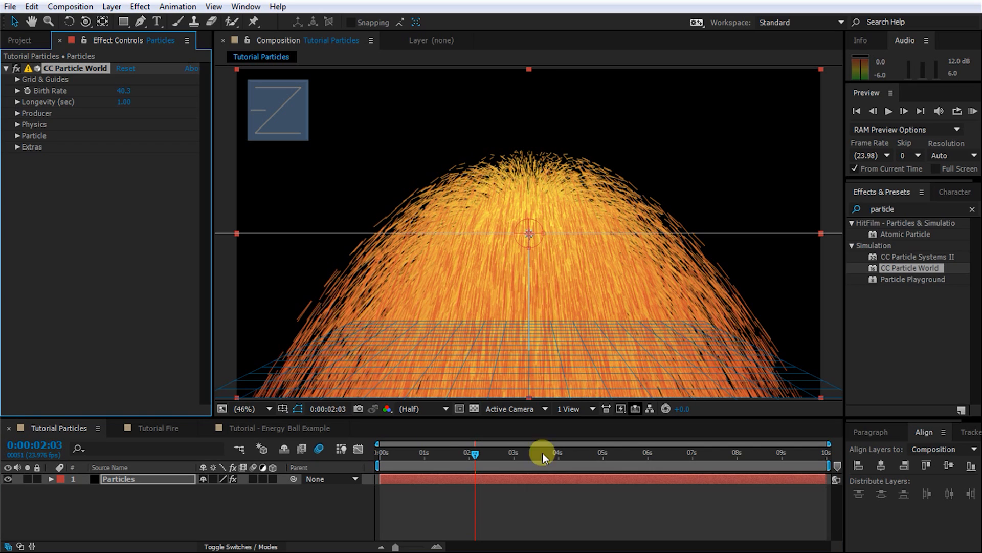
left_click_drag(474, 448, 483, 477)
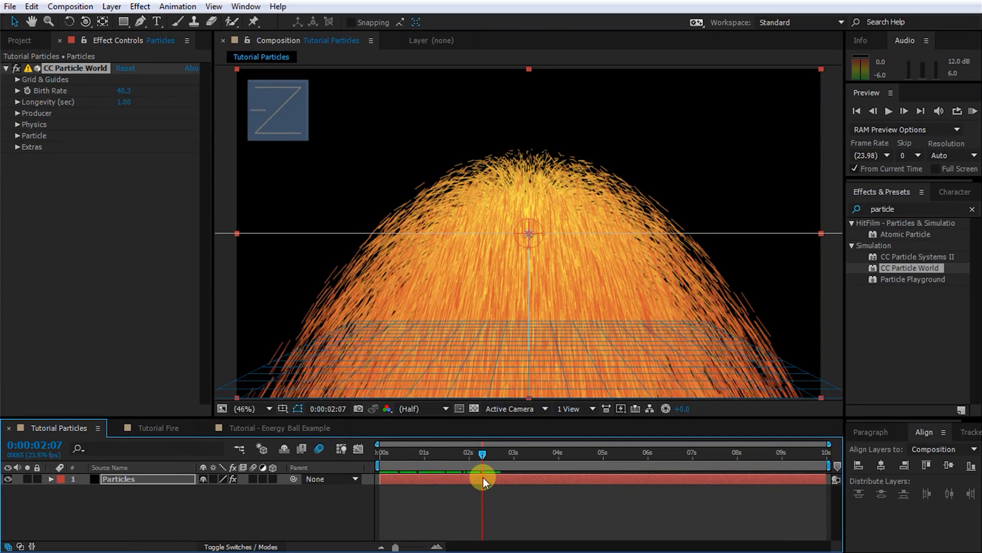
Set the Birth Rate to 5 and shorten Longevity to 0.42 seconds, checking the particles on the timeline
left_click(125, 91)
type("5")
left_click(140, 164)
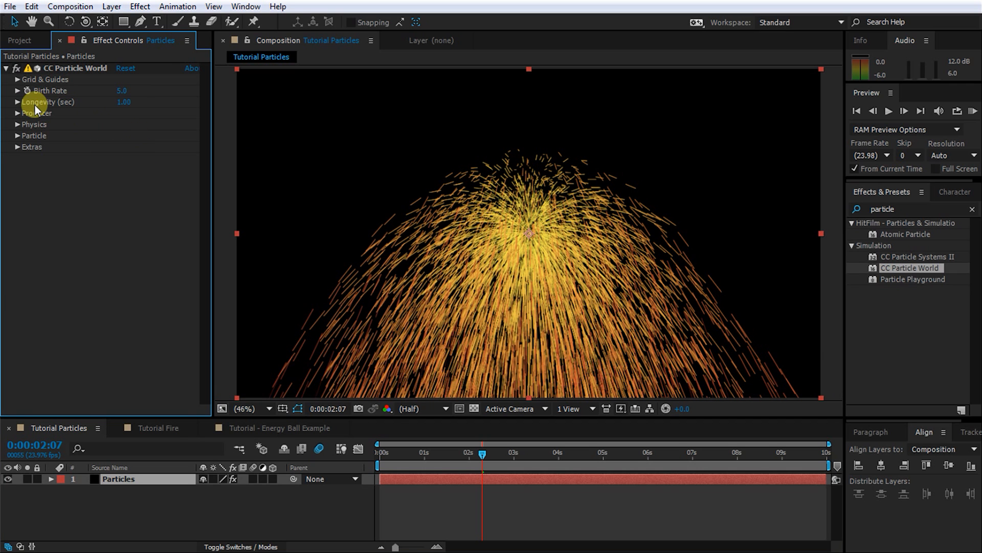
left_click_drag(134, 100, 103, 115)
mouse_move(483, 454)
left_mouse_down()
mouse_move(396, 455)
mouse_move(492, 467)
left_mouse_up()
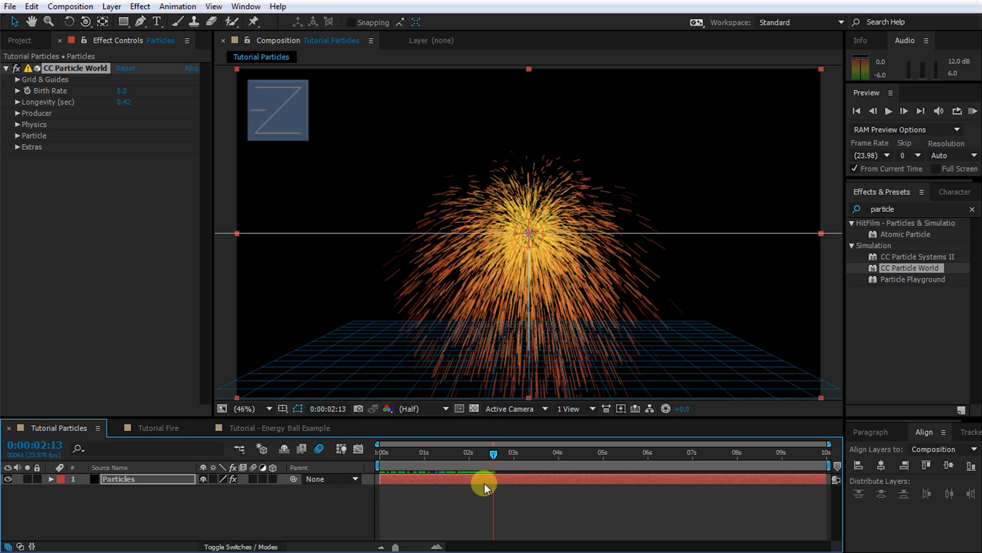
Try Producer settings of Position X 0.07, Y -0.02, Z 0.01 and Radius X 0.395, and play the result from the start
left_click(17, 114)
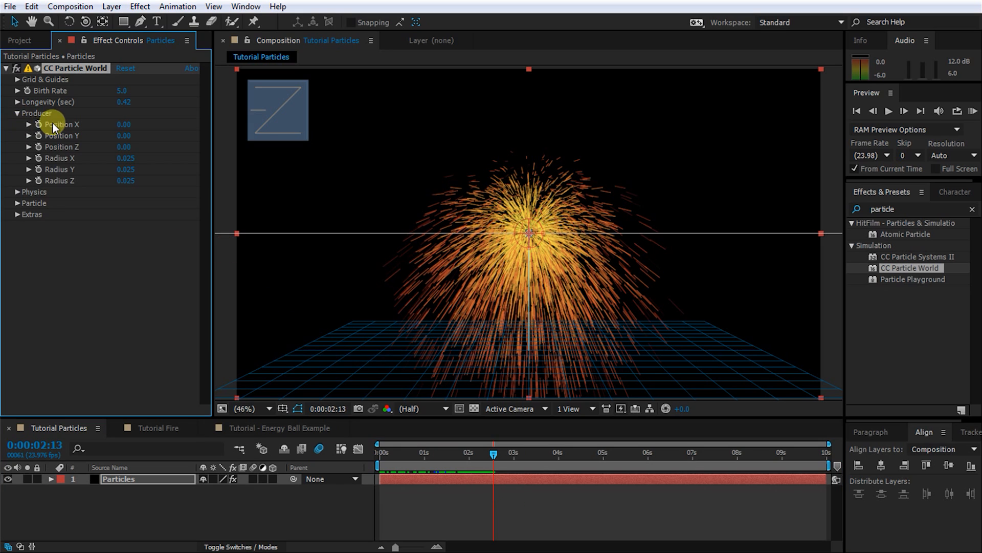
mouse_move(125, 125)
left_mouse_down()
mouse_move(138, 125)
mouse_move(113, 132)
mouse_move(139, 136)
mouse_move(111, 133)
left_mouse_up()
left_click_drag(120, 146, 152, 161)
left_click_drag(489, 452, 382, 457)
key("space")
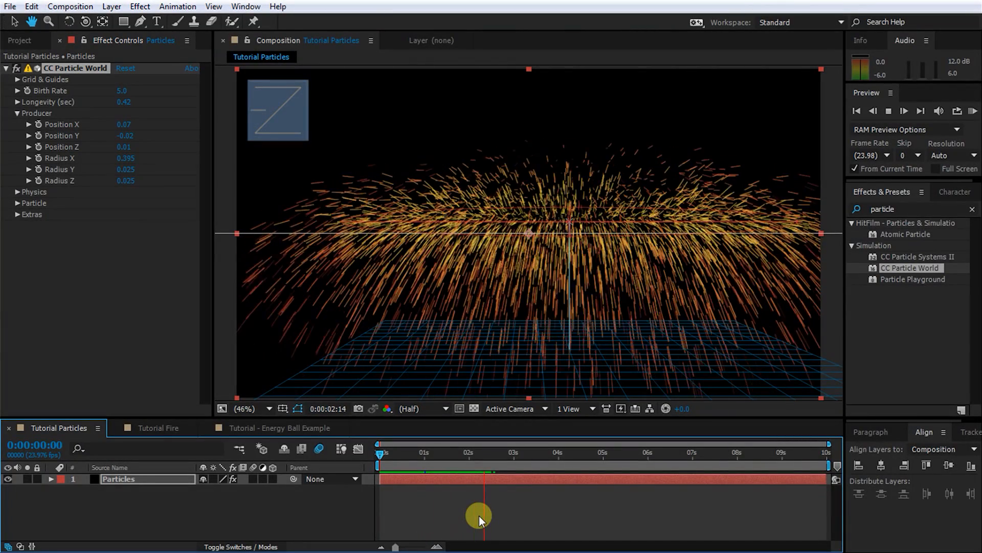
key("space")
Undo the Producer position and radius changes and collapse the Producer settings
key("ctrl+z")
key("ctrl+z")
key("ctrl+z")
key("ctrl+z")
key("ctrl+z")
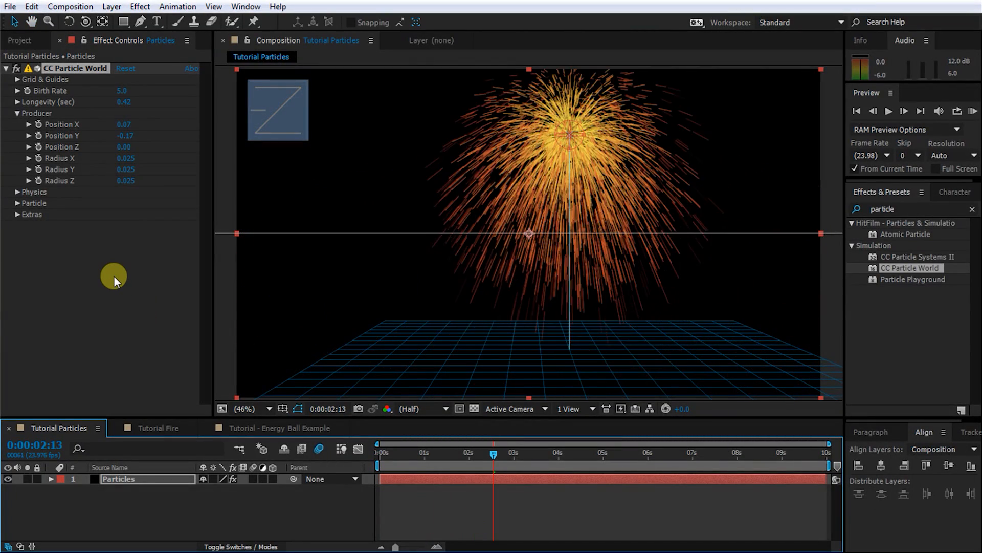
left_click(18, 113)
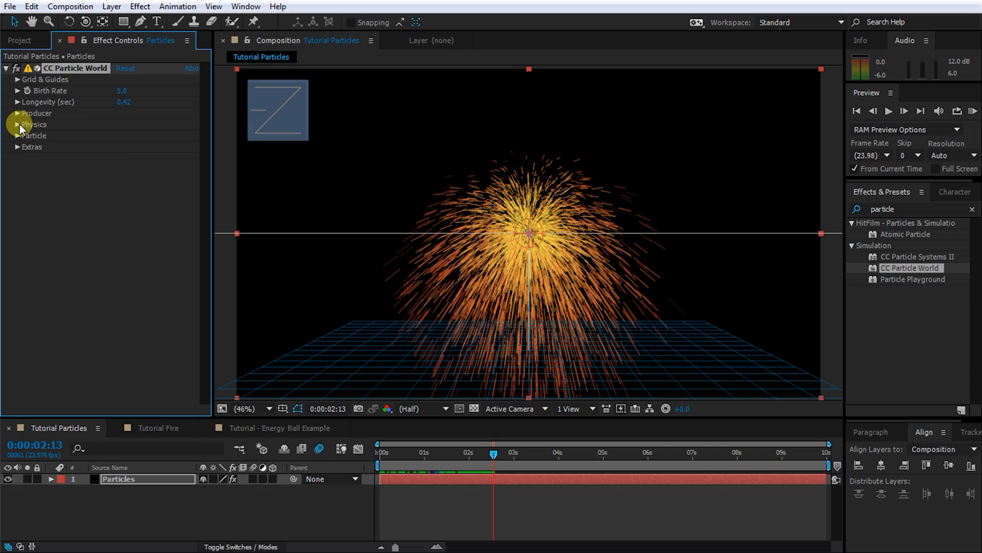
Try the Direction Axis animation type in the Physics settings and scrub the timeline to preview it
left_click(18, 124)
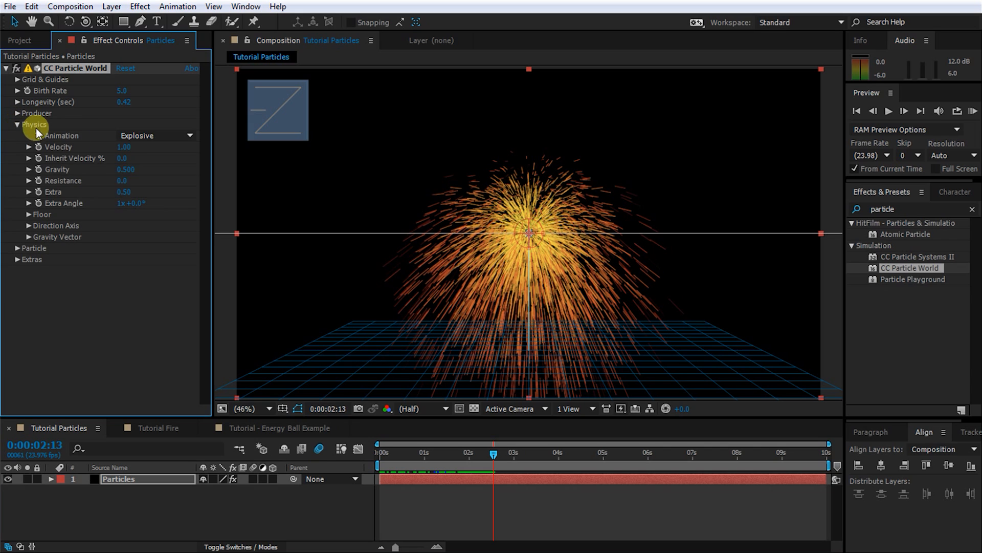
left_click(180, 135)
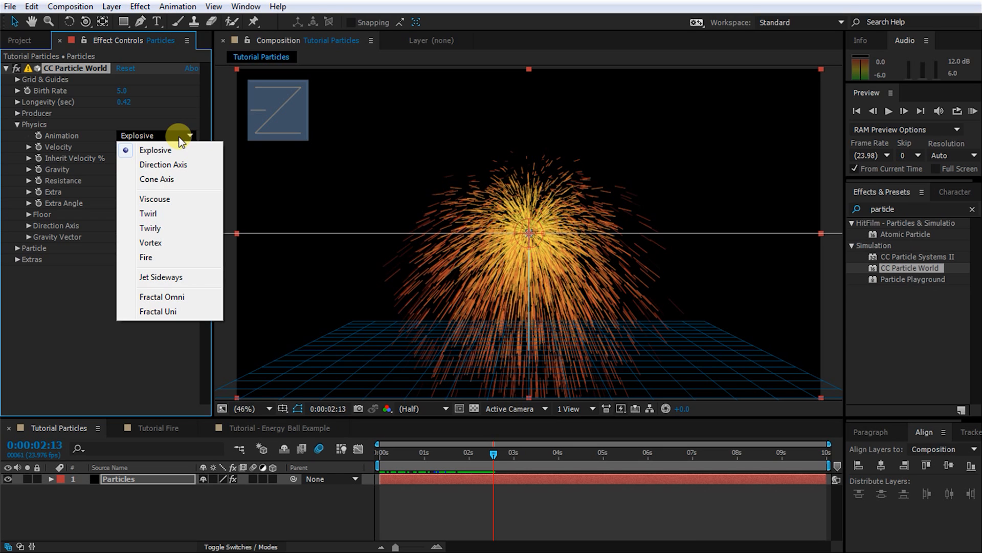
left_click(180, 164)
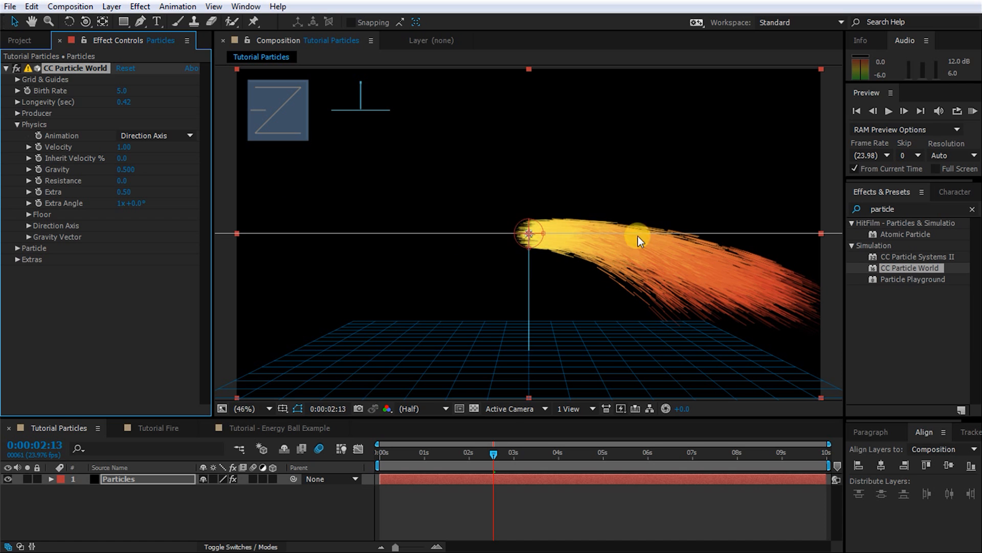
left_click_drag(495, 456, 467, 467)
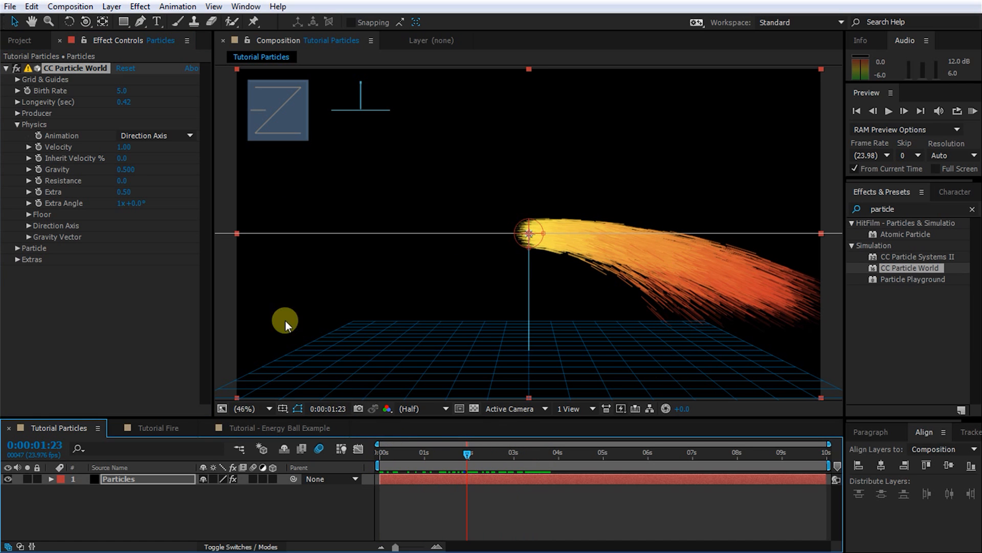
Try the Cone Axis animation type for the particles and scrub to about three seconds
left_click(189, 134)
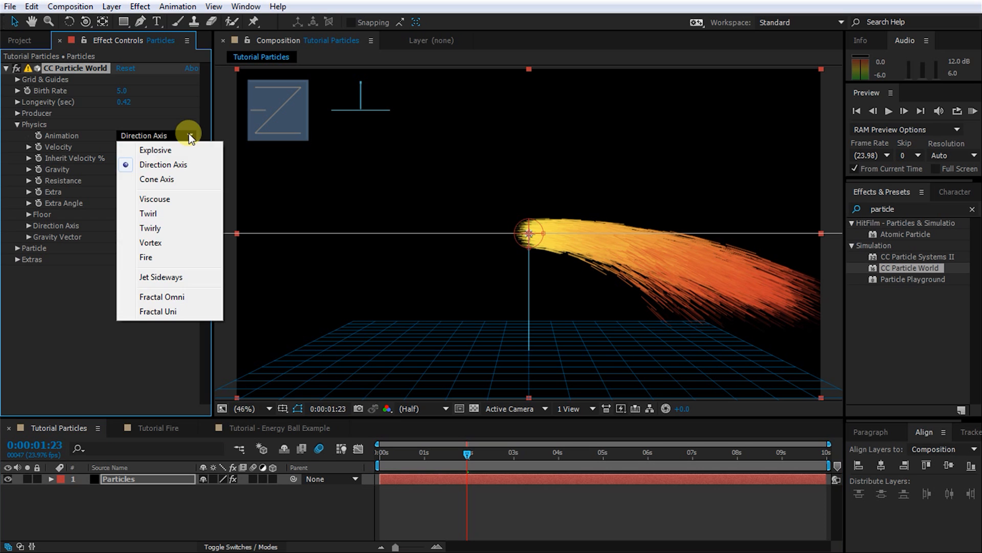
left_click(180, 179)
left_click_drag(422, 454, 508, 468)
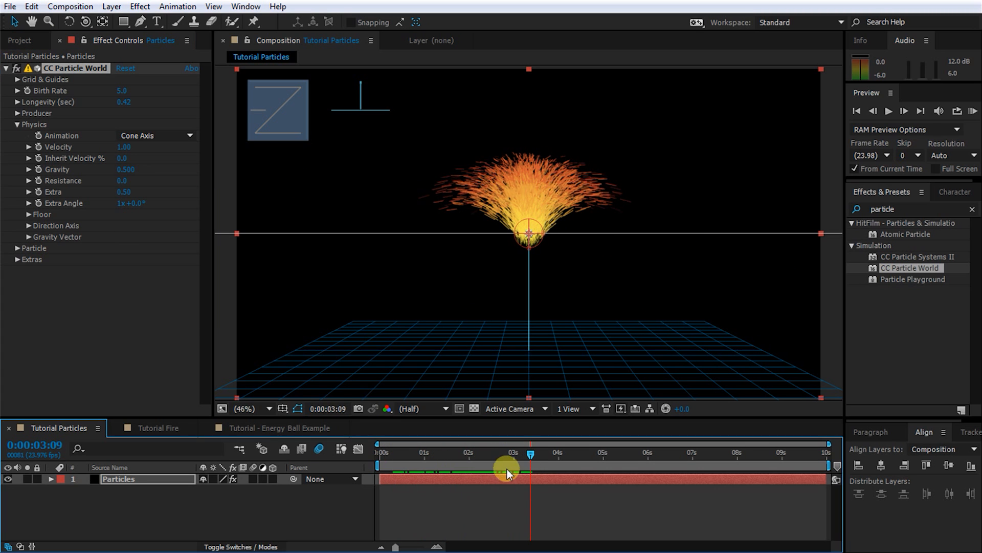
Try the Twirl animation type for the particles and scrub around two seconds to preview it
left_click(189, 135)
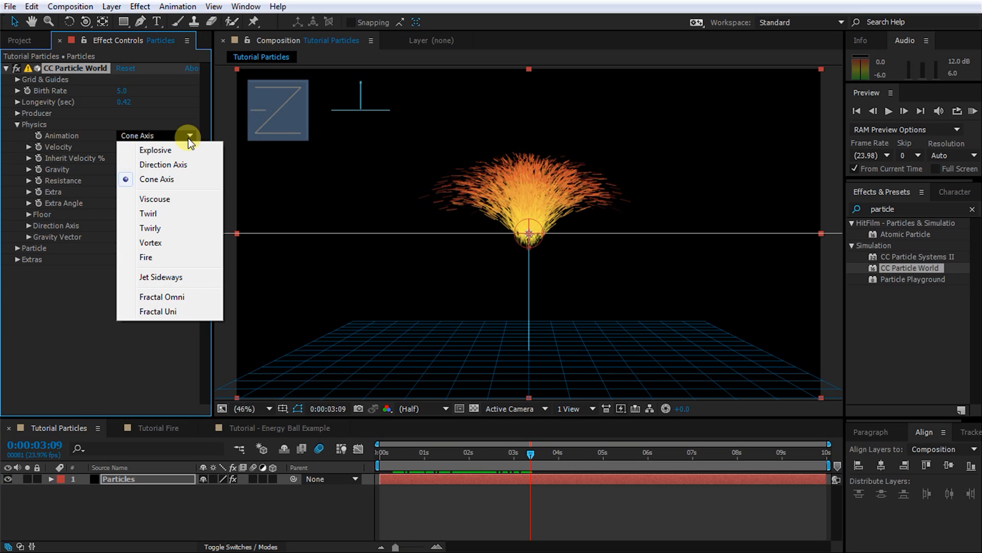
left_click(154, 213)
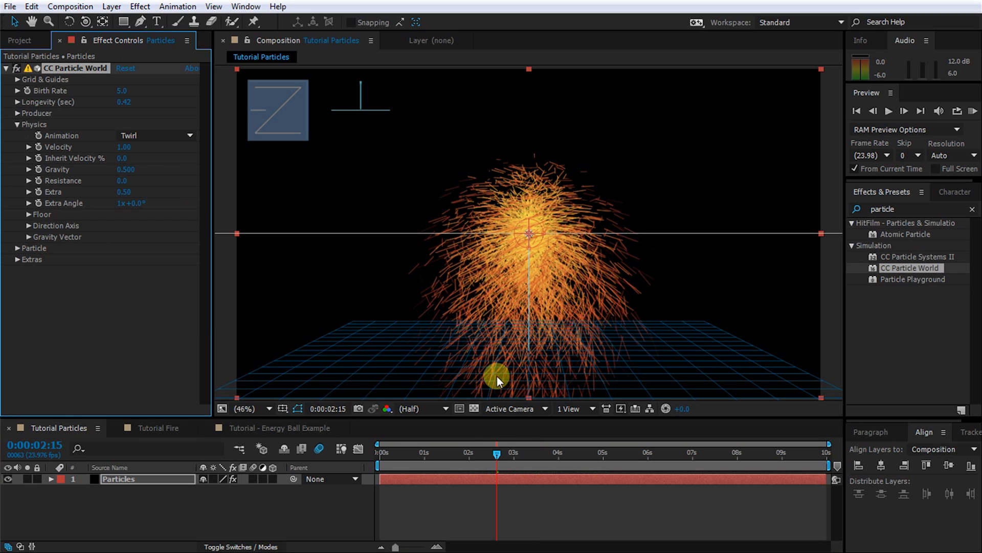
left_click_drag(498, 453, 485, 468)
Set the Physics animation type to Twirly and scrub to about two seconds to check the motion
left_click(169, 134)
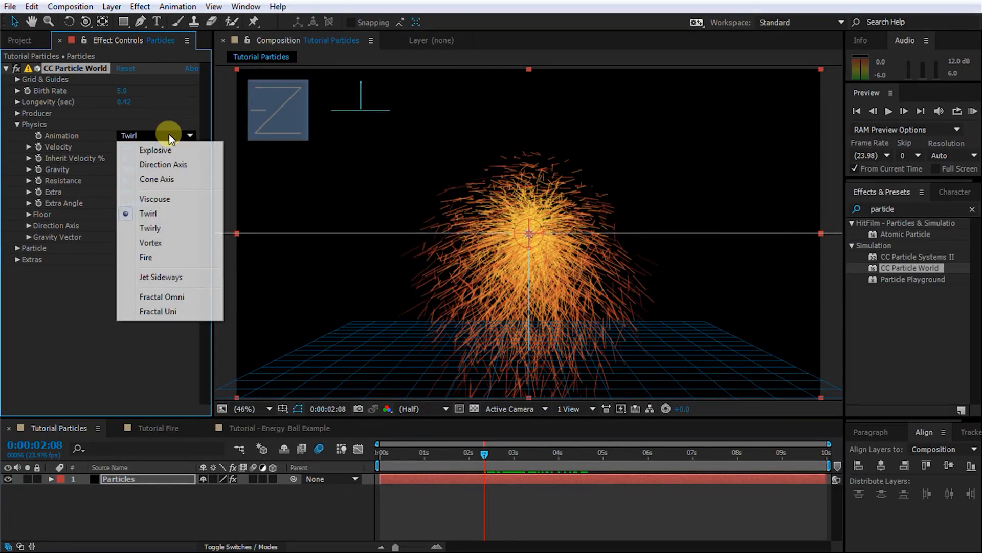
left_click(165, 228)
left_click_drag(485, 452, 474, 474)
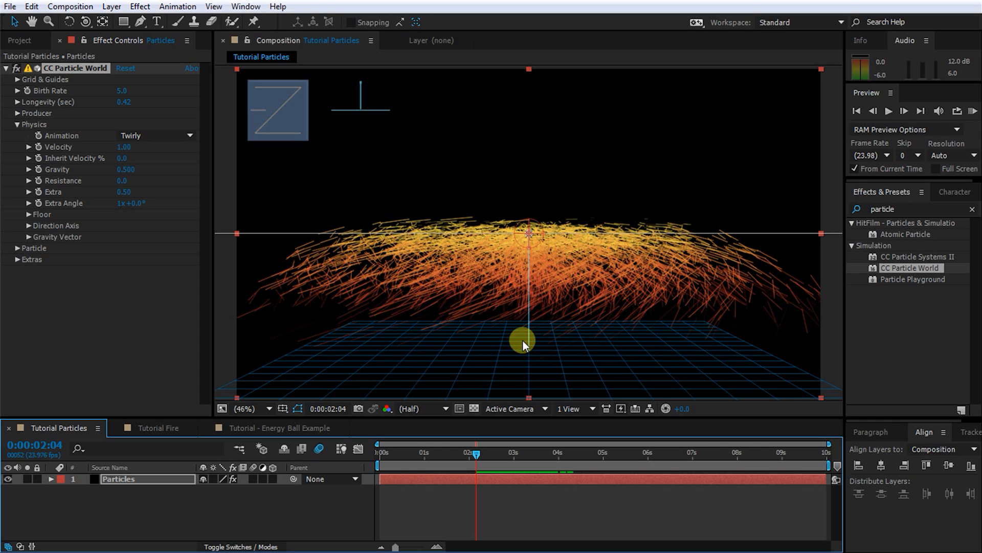
Tilt the Effect Camera to Rotation X 43° and Rotation Y -9°, and play back the swirling particles
left_click(17, 260)
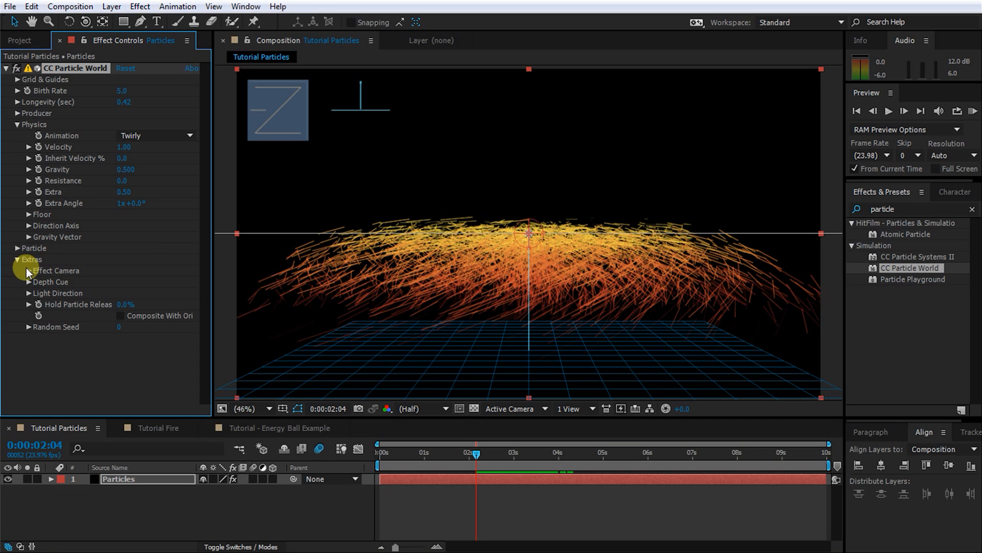
left_click(28, 269)
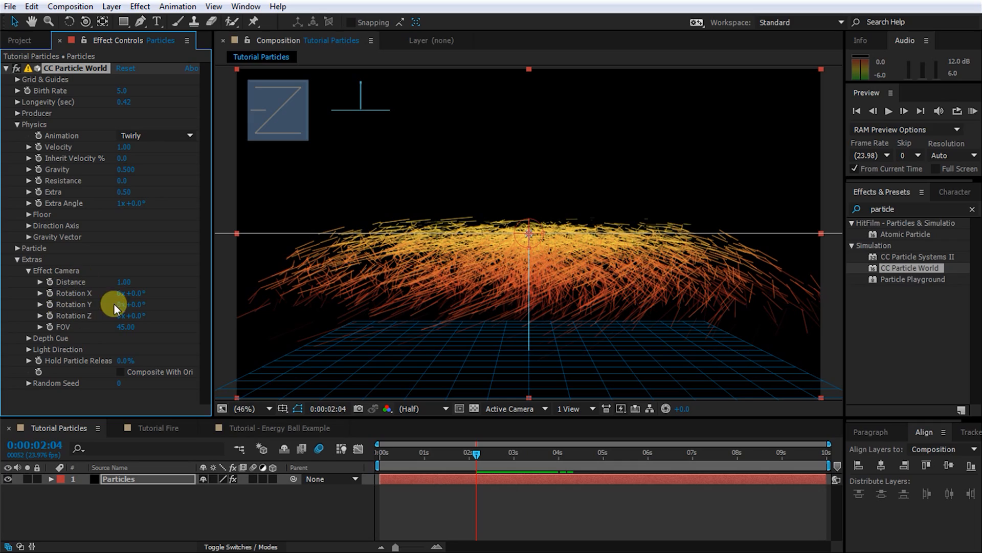
left_click_drag(134, 306, 159, 305)
left_click_drag(177, 306, 142, 292)
left_click_drag(427, 450, 367, 459)
key("space")
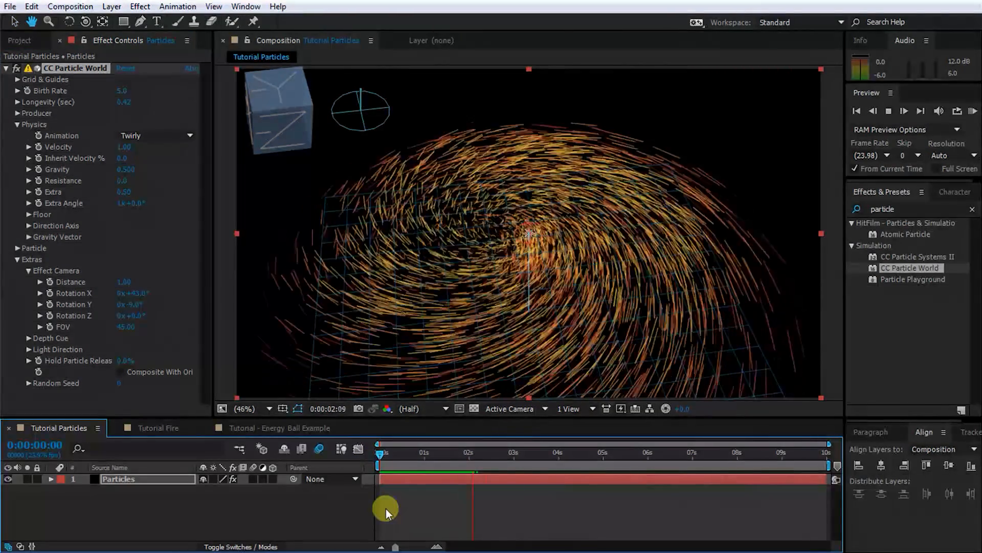
left_click_drag(553, 453, 472, 454)
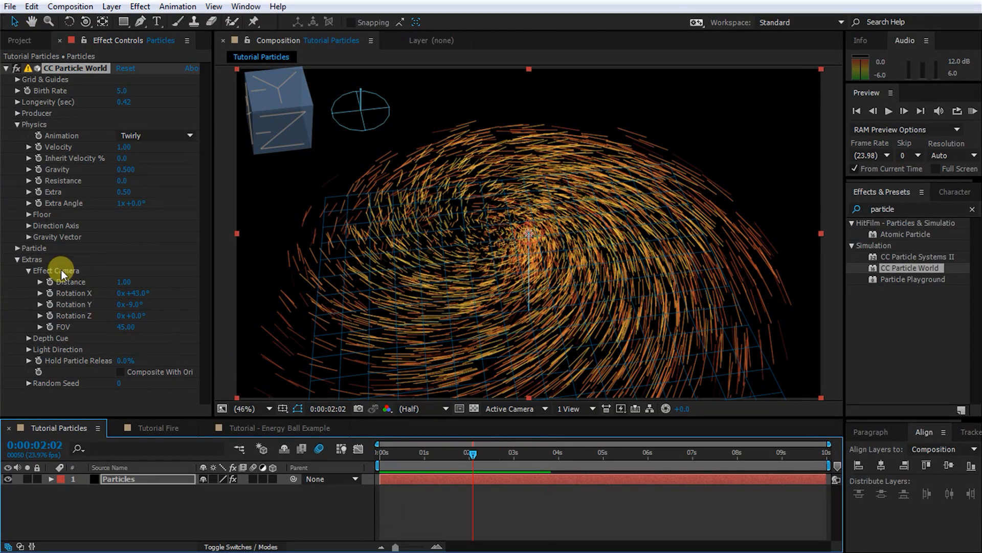
Add a two-node 50mm camera layer named Camera to the composition
right_click(99, 497)
mouse_move(129, 356)
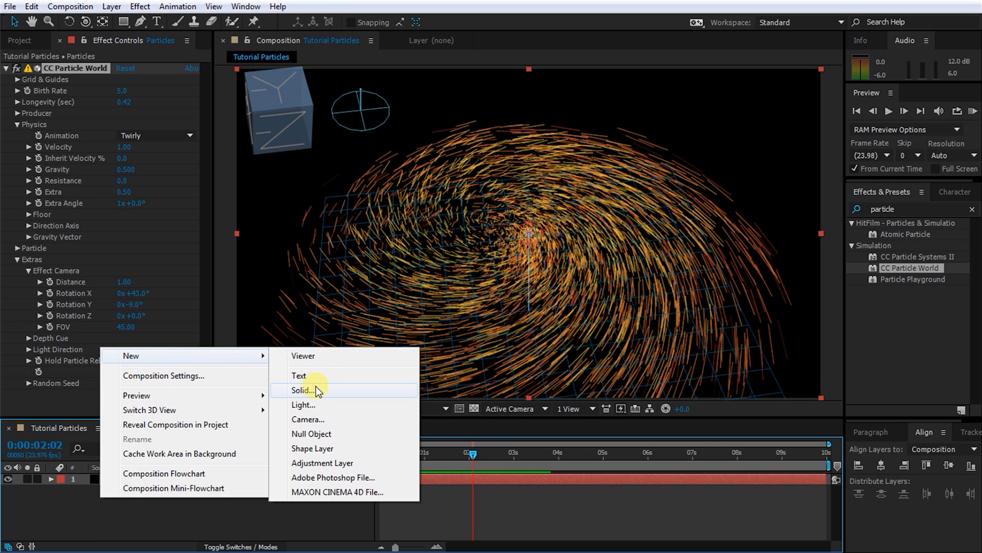
left_click(308, 419)
key("End")
key("BackSpace")
key("BackSpace")
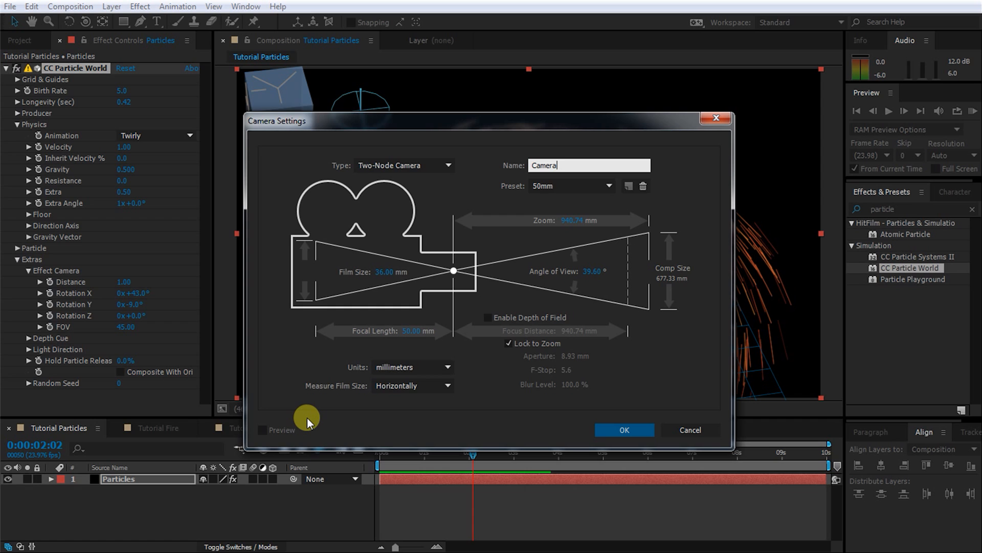
key("Return")
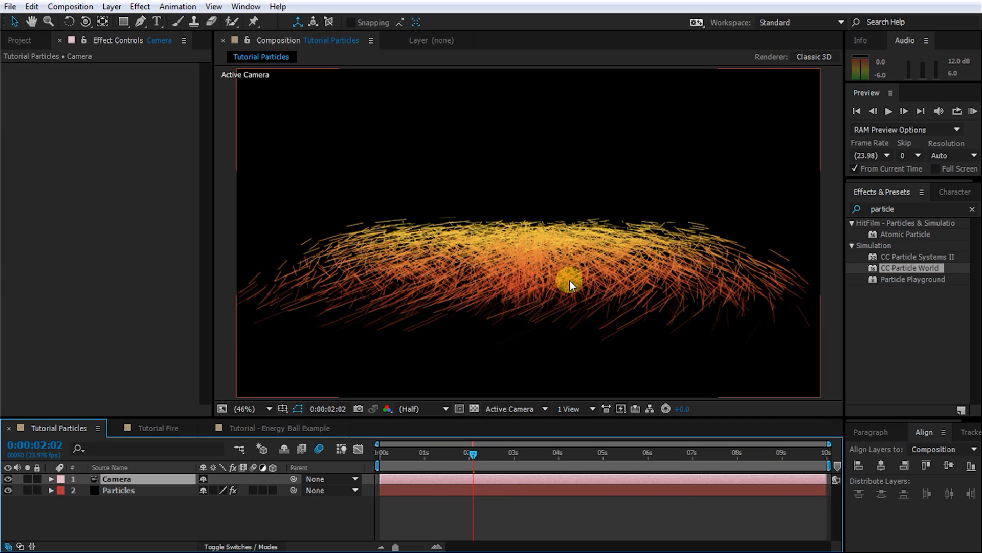
Orbit the composition camera to see the particles from a raised angle, and select the CC Particle World effect on the Particles layer
left_click(119, 490)
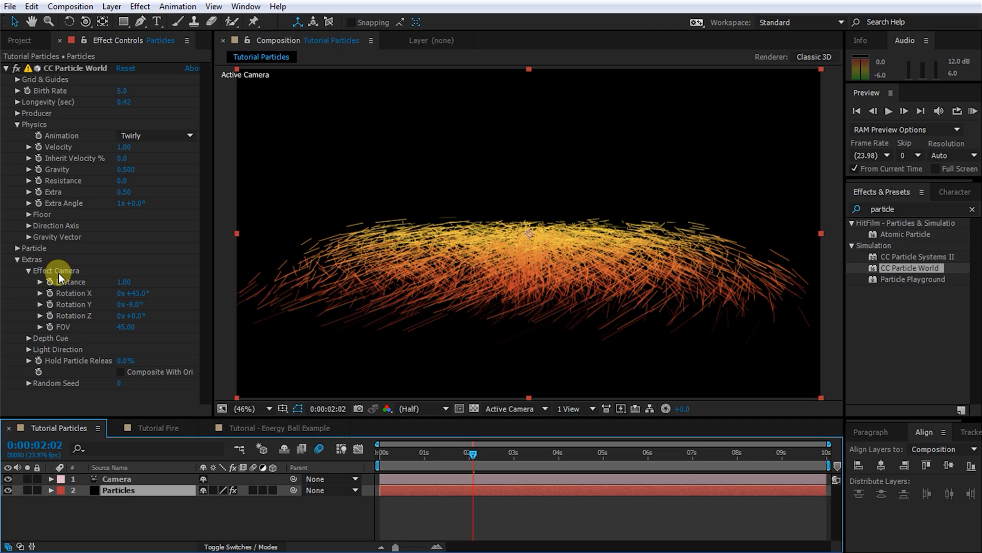
left_click(551, 261)
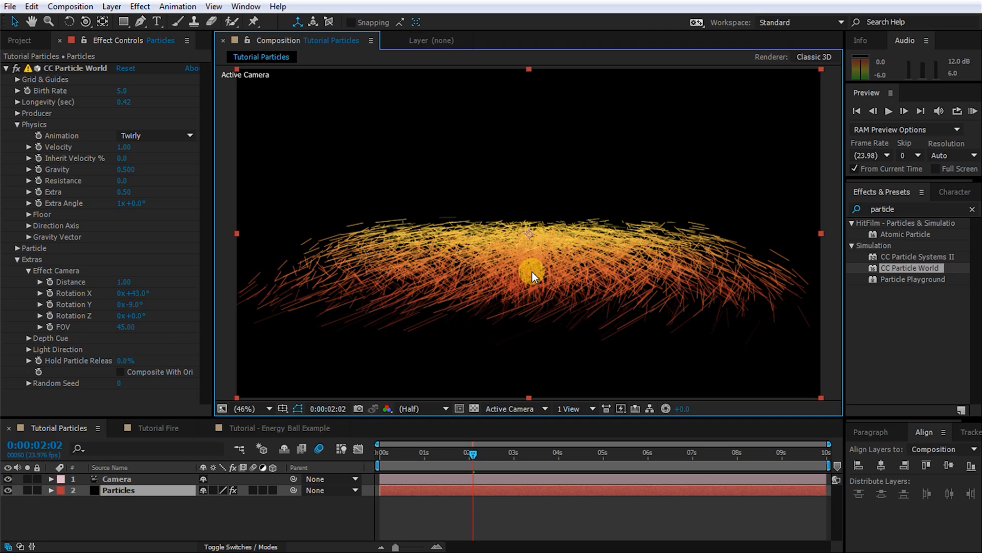
key("c")
left_click_drag(511, 266, 542, 291)
key("v")
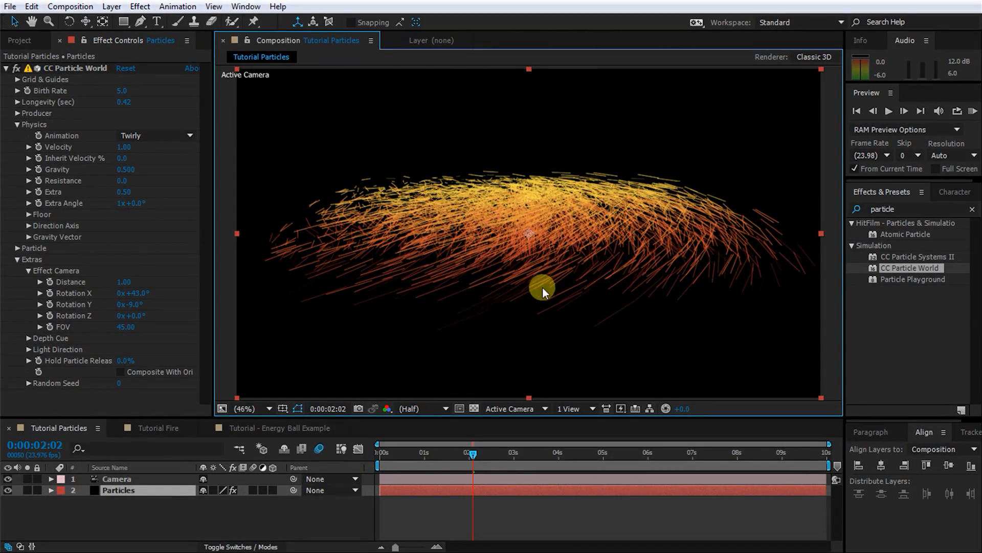
left_click(75, 66)
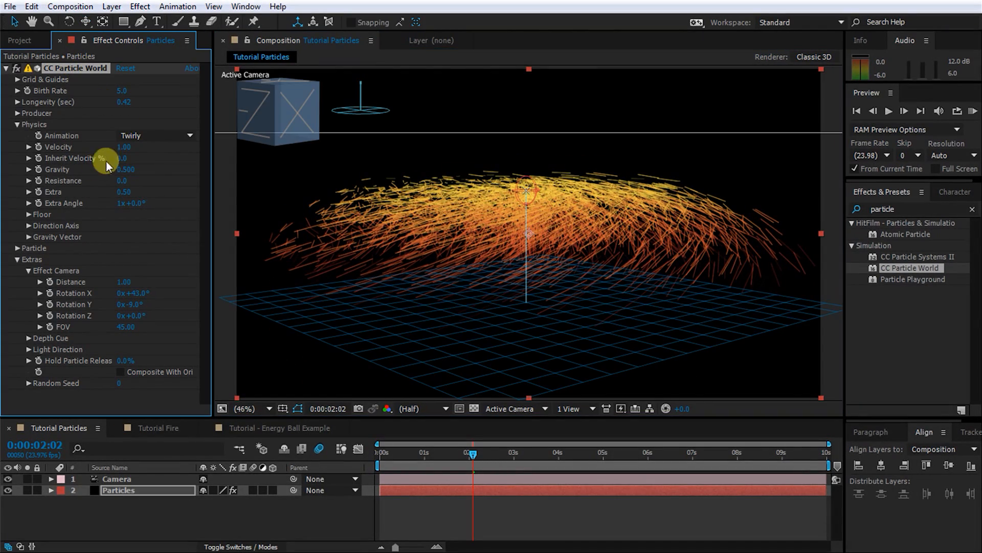
Set the Physics animation type to Explosive, with Velocity 1.95 and Resistance 5.6
left_click(164, 136)
left_click(167, 151)
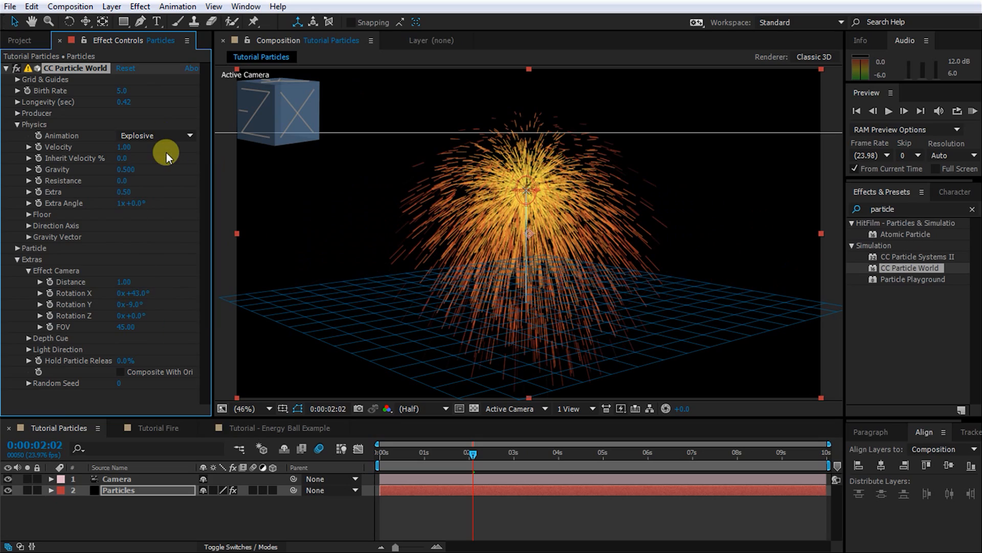
left_click_drag(126, 148, 201, 162)
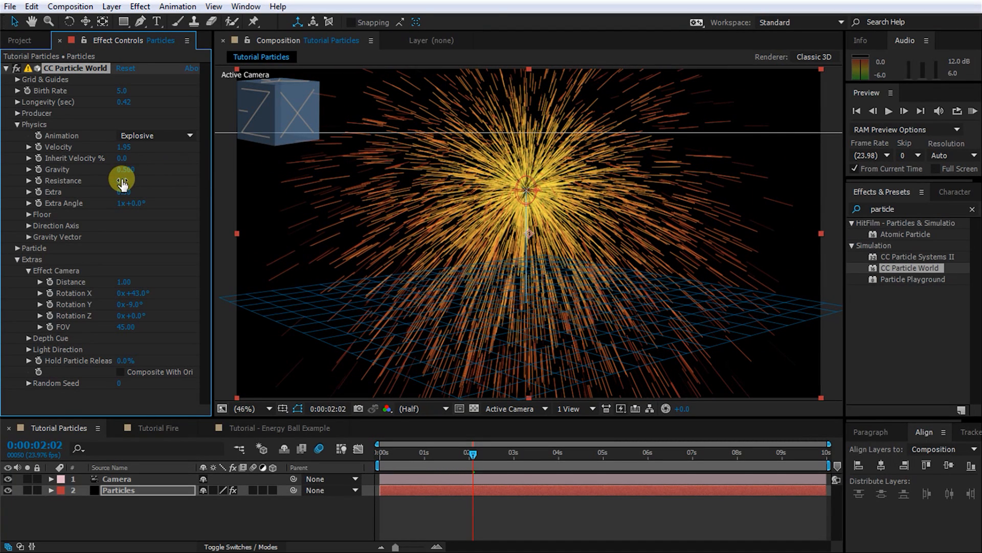
left_click_drag(122, 183, 160, 186)
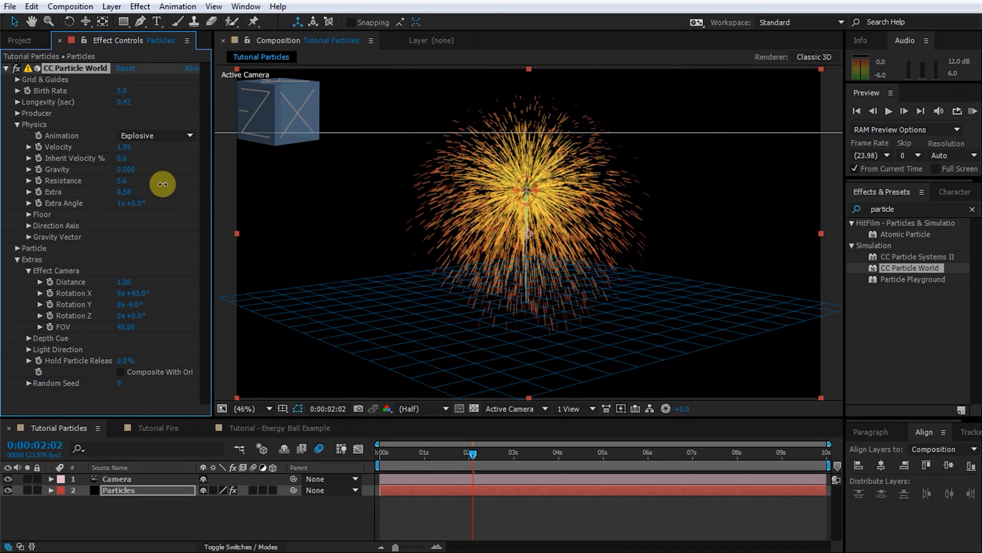
Raise Velocity to 6.28 and Resistance to 25.5, and play back the explosion from the start
left_click_drag(125, 145, 266, 140)
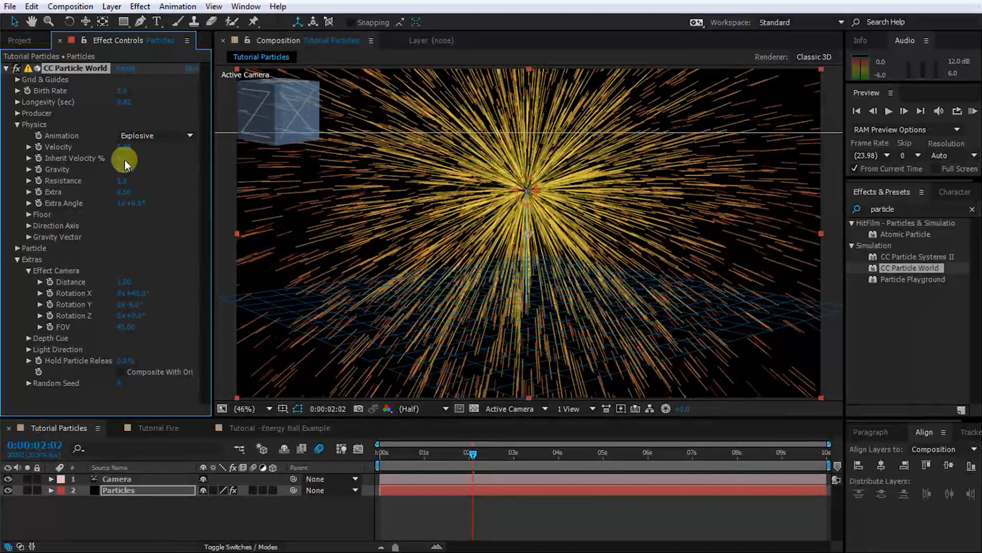
left_click_drag(133, 185, 248, 176)
left_click_drag(487, 447, 383, 455)
left_click(471, 530)
key("space")
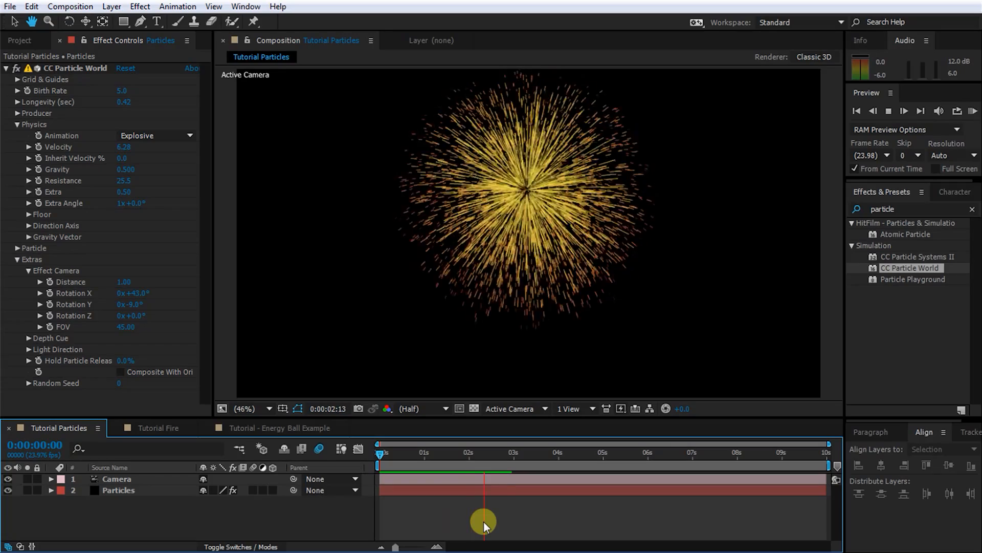
key("space")
Set Gravity to -4.580 and Resistance to 21.9, and play back the particles from the first frame
mouse_move(137, 166)
left_mouse_down()
mouse_move(454, 187)
mouse_move(324, 198)
mouse_move(128, 193)
mouse_move(110, 181)
mouse_move(121, 175)
mouse_move(87, 176)
left_mouse_up()
left_click(377, 453)
key("space")
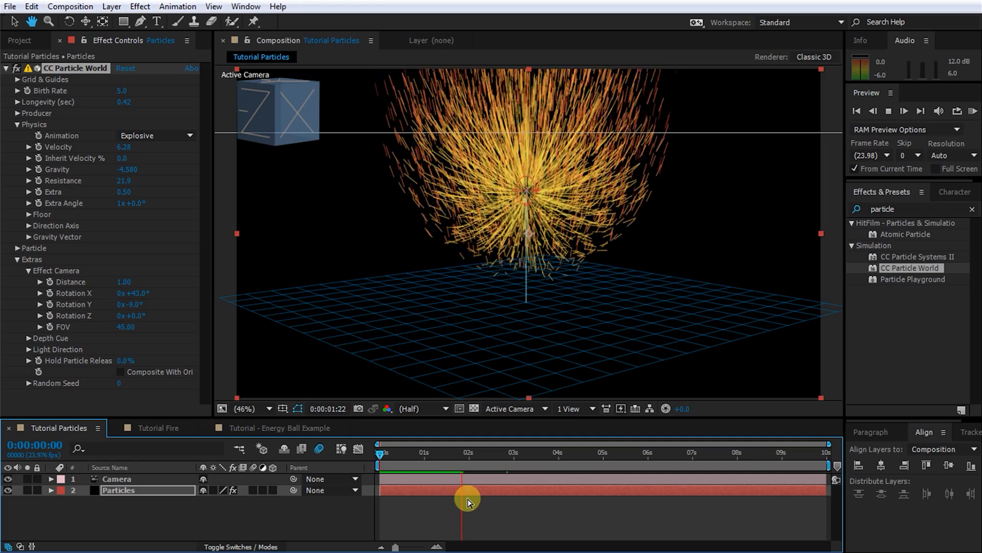
left_click(467, 502)
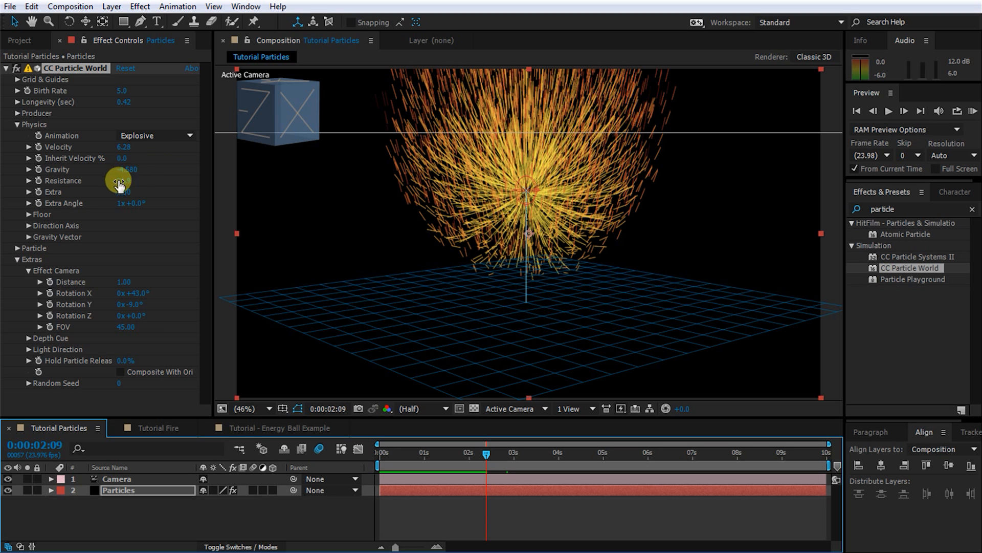
Set Gravity to 7.680 and the Floor Action to Ice, and play back how the particles meet the floor
left_click_drag(122, 172, 248, 184)
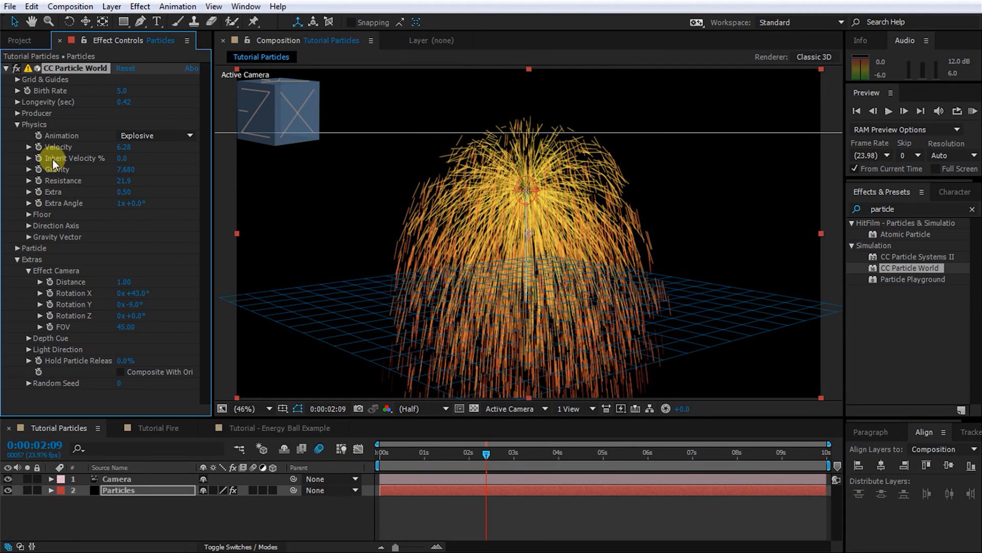
left_click(29, 214)
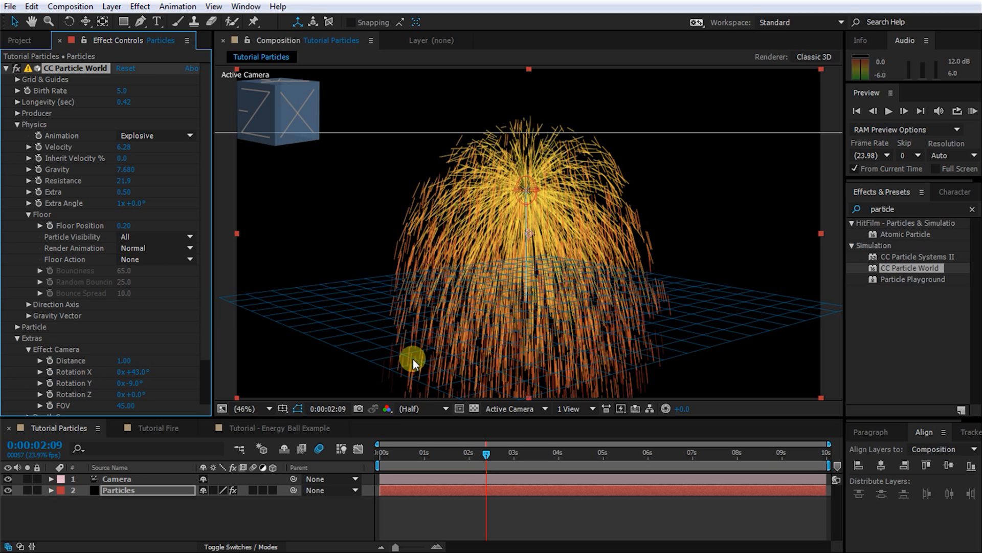
left_click(182, 260)
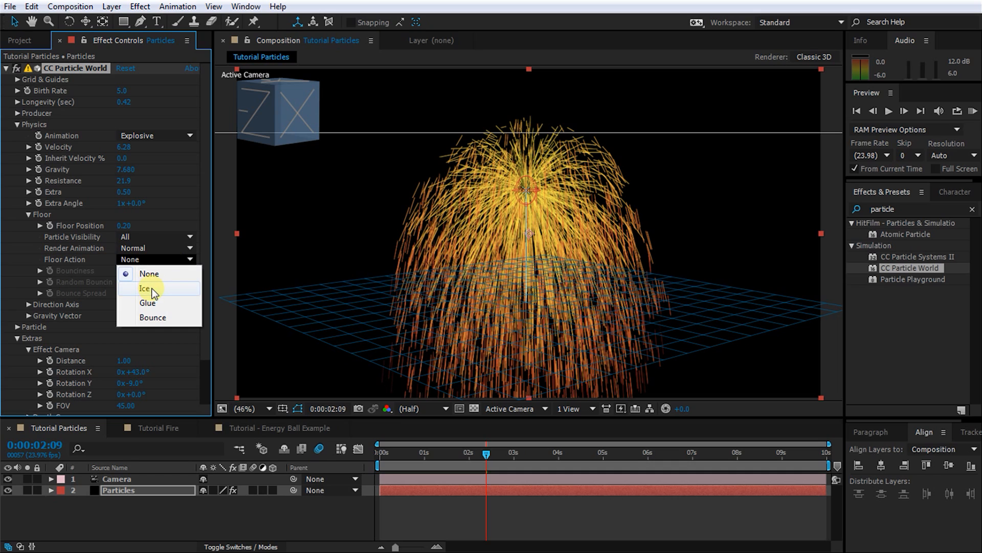
left_click(169, 287)
left_click_drag(486, 453, 391, 453)
key("space")
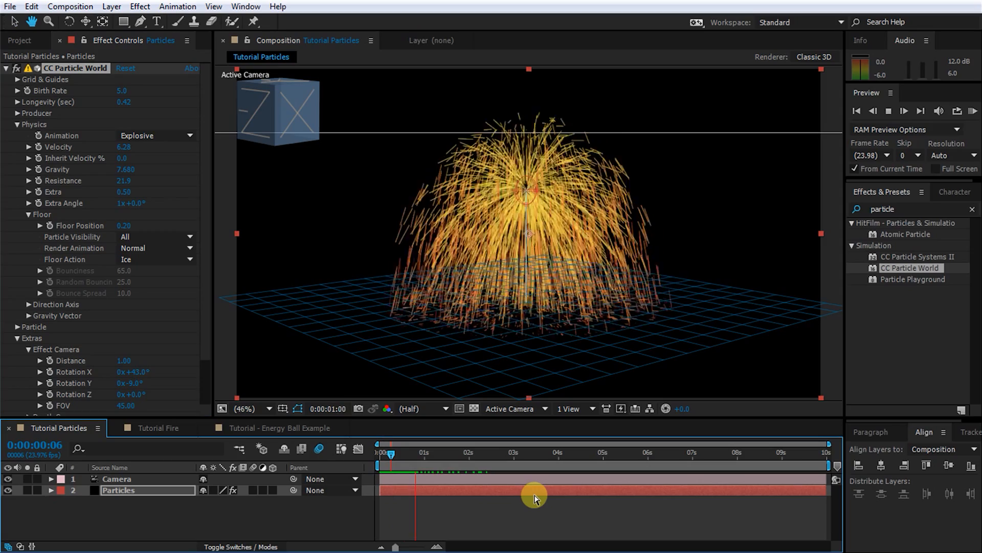
key("space")
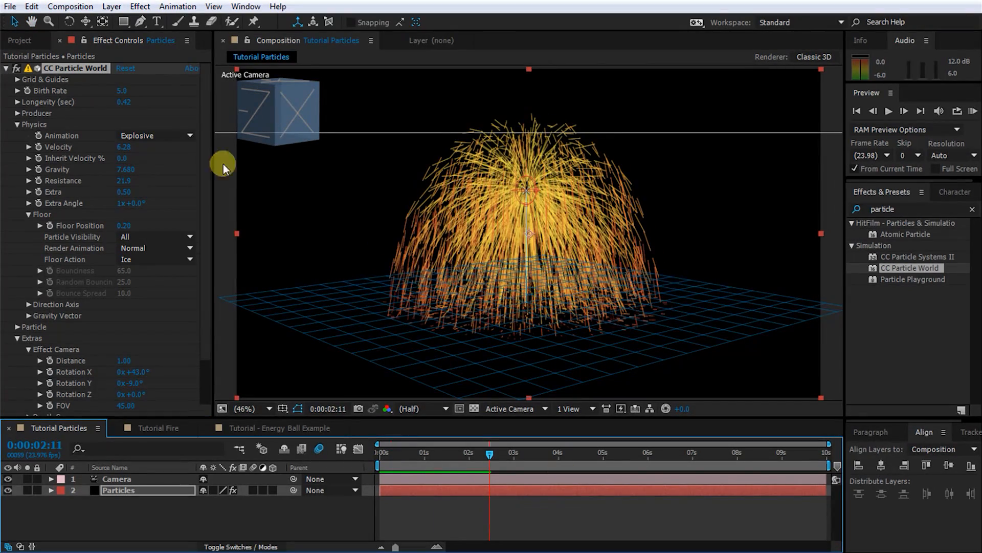
Increase Longevity to 1.80 seconds and play back the particles sliding on the floor from the first frame
left_click_drag(125, 101, 217, 105)
left_click_drag(490, 452, 379, 457)
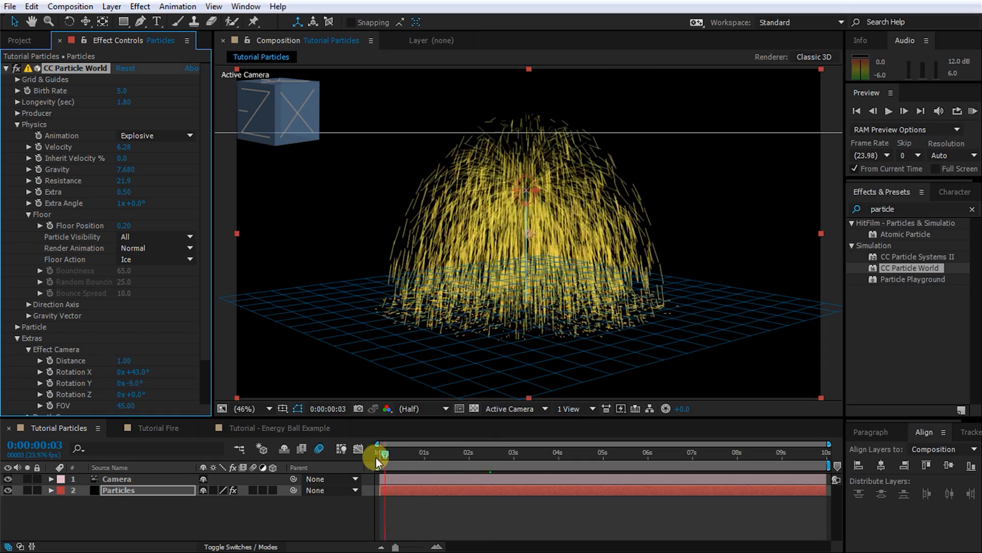
key("space")
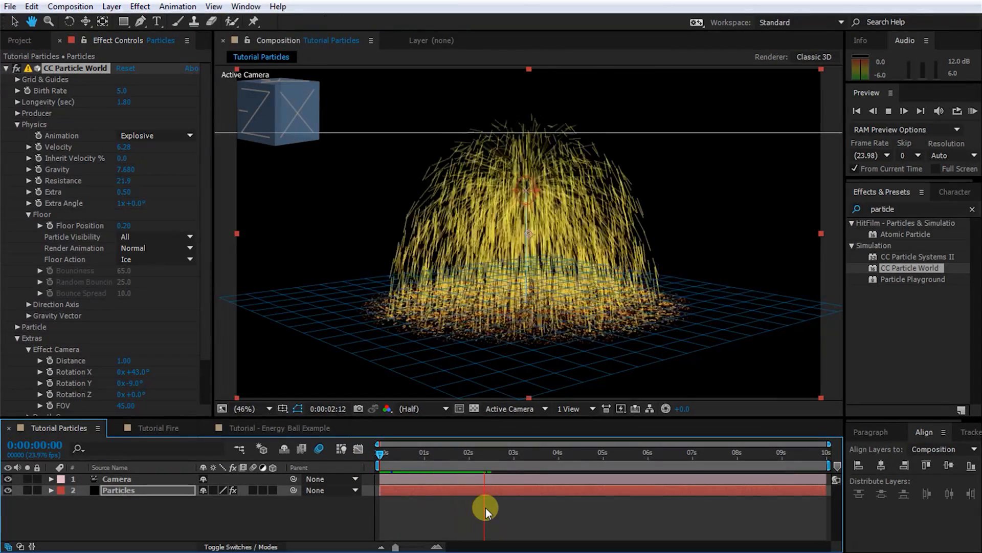
key("space")
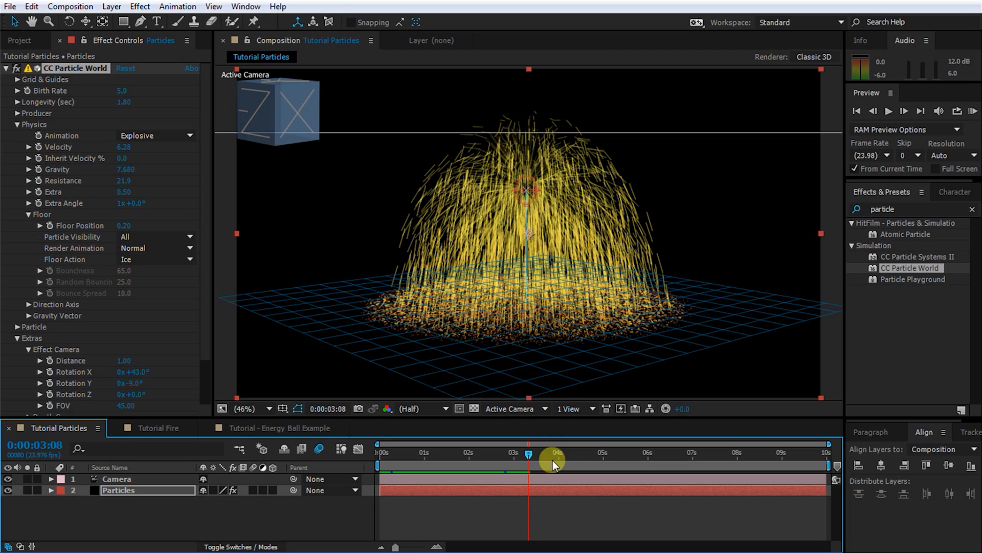
Switch the Floor Action to Bounce with Velocity 0.56 and Gravity 0.580, and play back the bouncing particles from the start
left_click(187, 260)
left_click(178, 314)
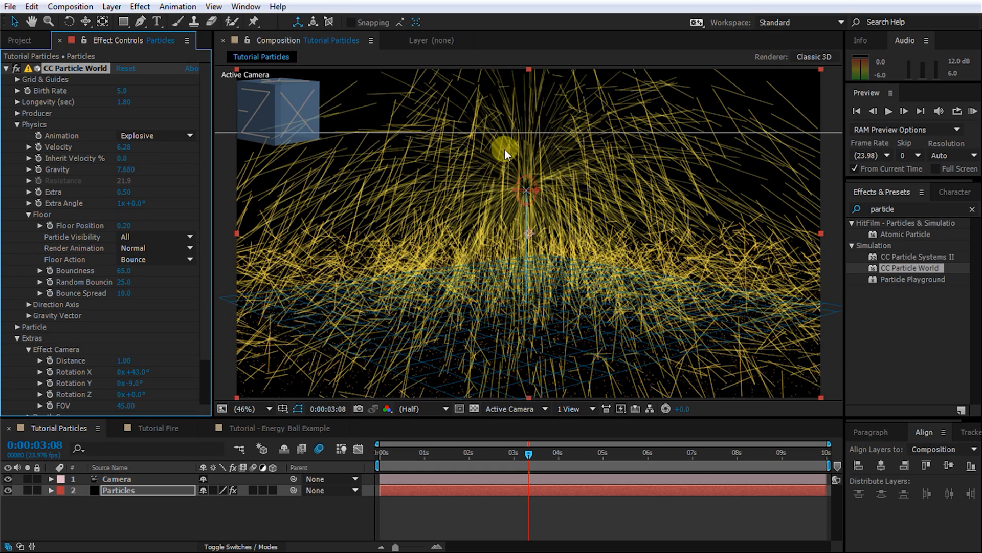
mouse_move(127, 151)
left_mouse_down()
mouse_move(96, 158)
mouse_move(98, 145)
mouse_move(122, 145)
mouse_move(123, 171)
mouse_move(92, 179)
left_mouse_up()
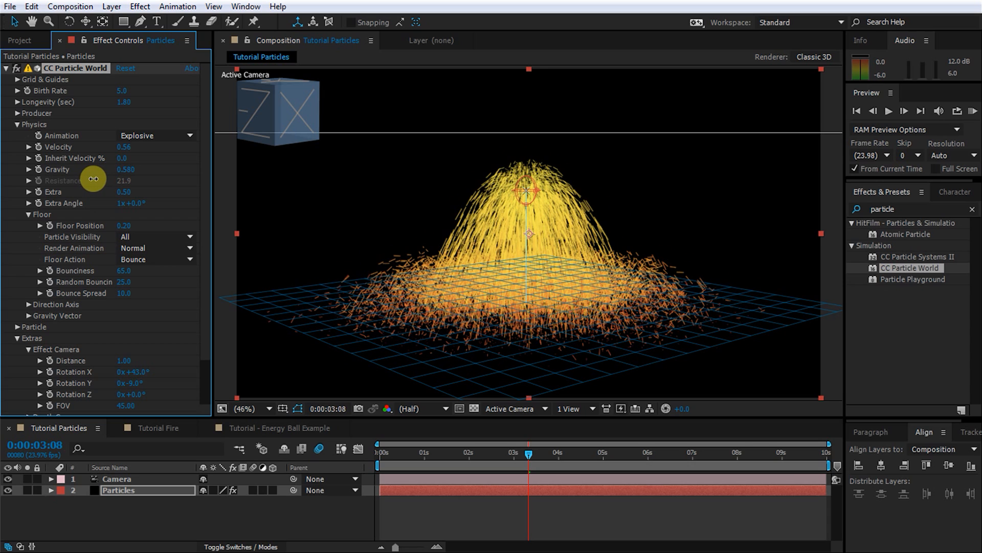
left_click_drag(529, 457, 370, 464)
key("space")
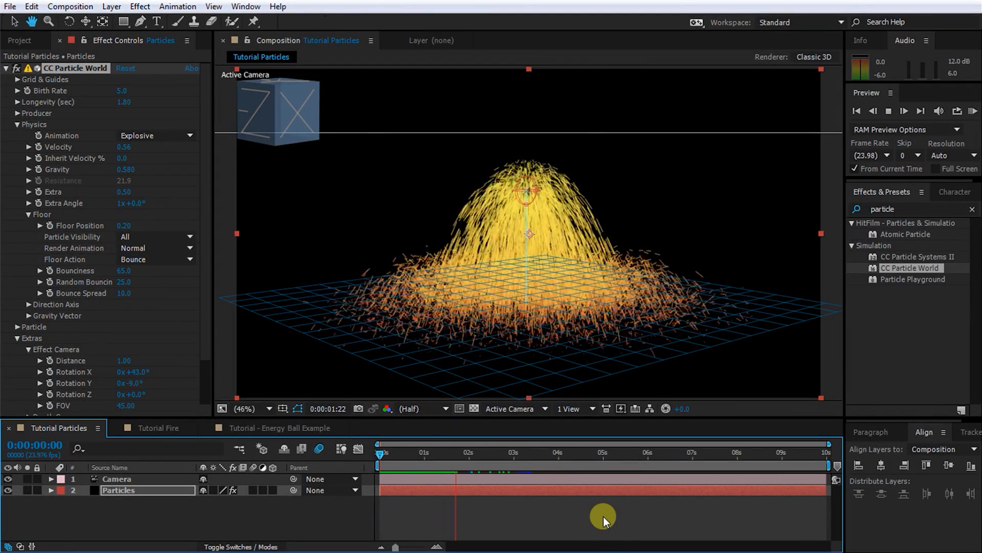
key("space")
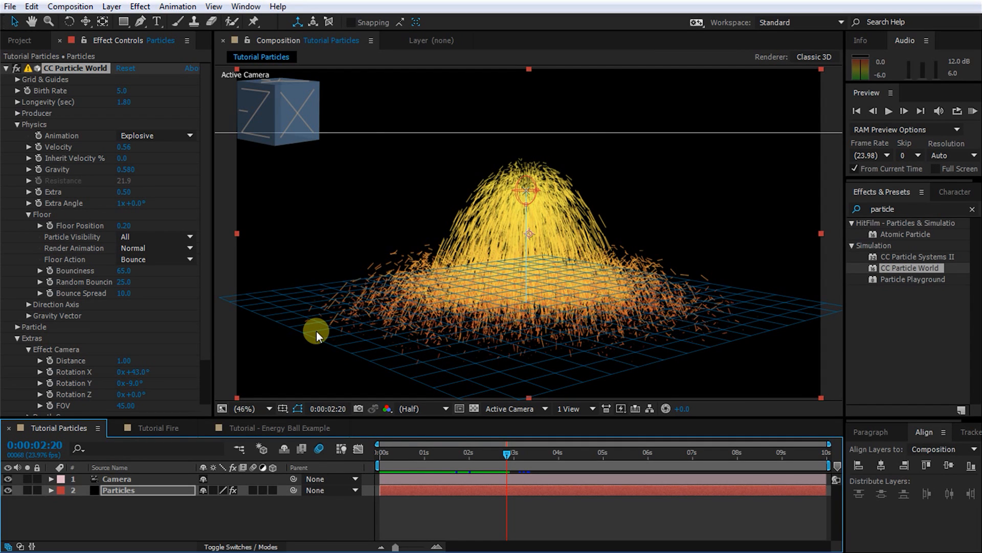
Set the floor Bounciness to 50.0, and swap the expanded Physics and Extras groups for the Particle settings
left_click_drag(128, 270, 136, 292)
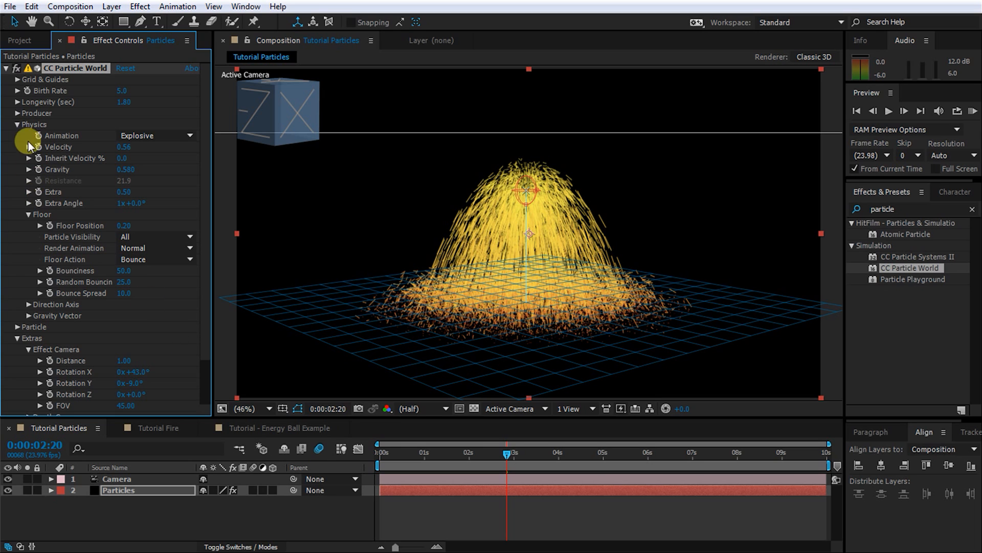
left_click(18, 124)
left_click(16, 147)
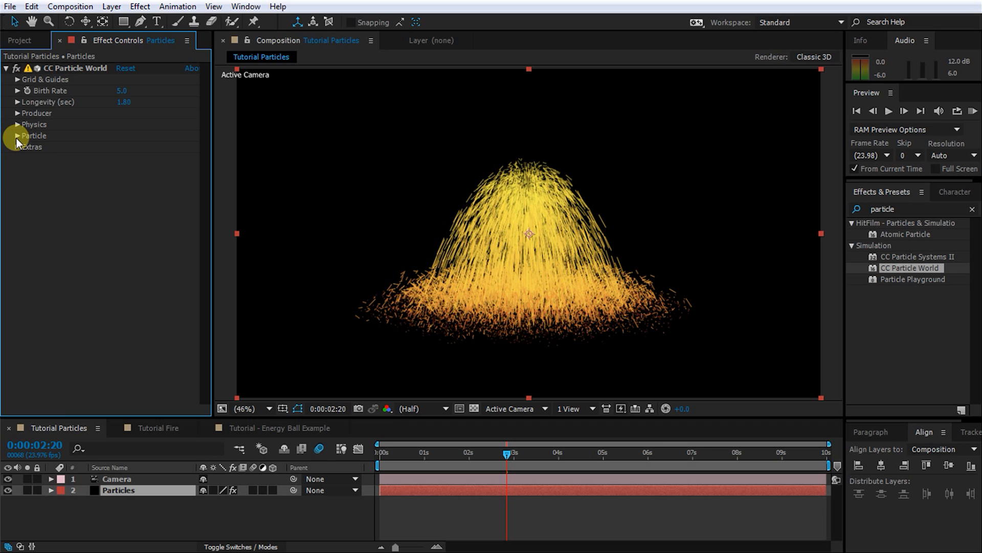
left_click(17, 136)
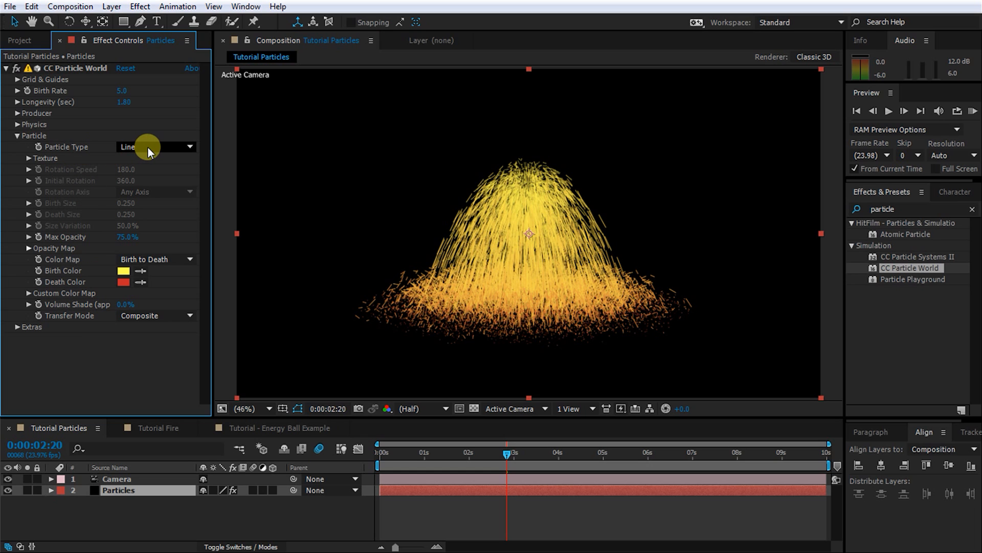
Try the Star and Shaded Sphere particle types, scrubbing the timeline to check each one
left_click(186, 146)
left_click(176, 173)
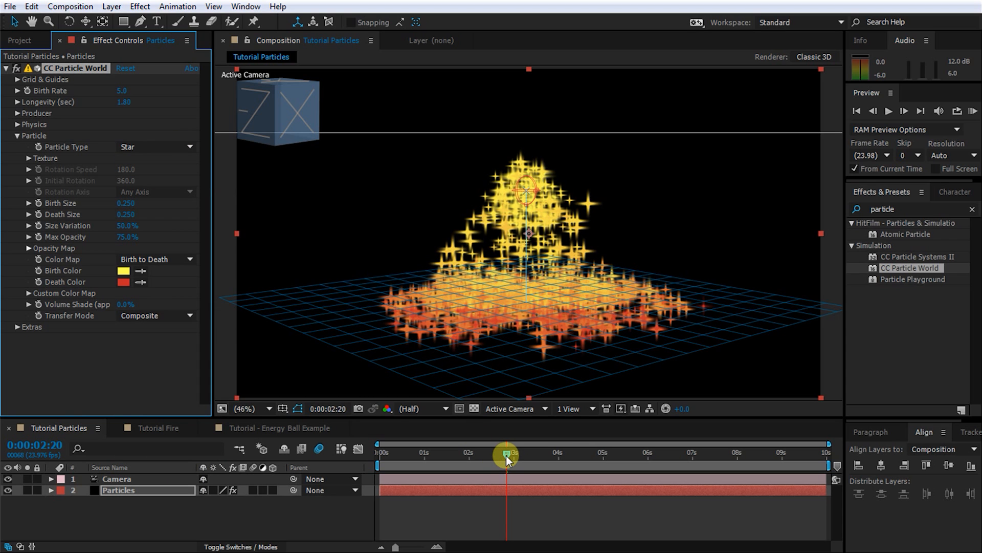
mouse_move(505, 456)
left_mouse_down()
mouse_move(514, 455)
mouse_move(459, 462)
mouse_move(486, 455)
left_mouse_up()
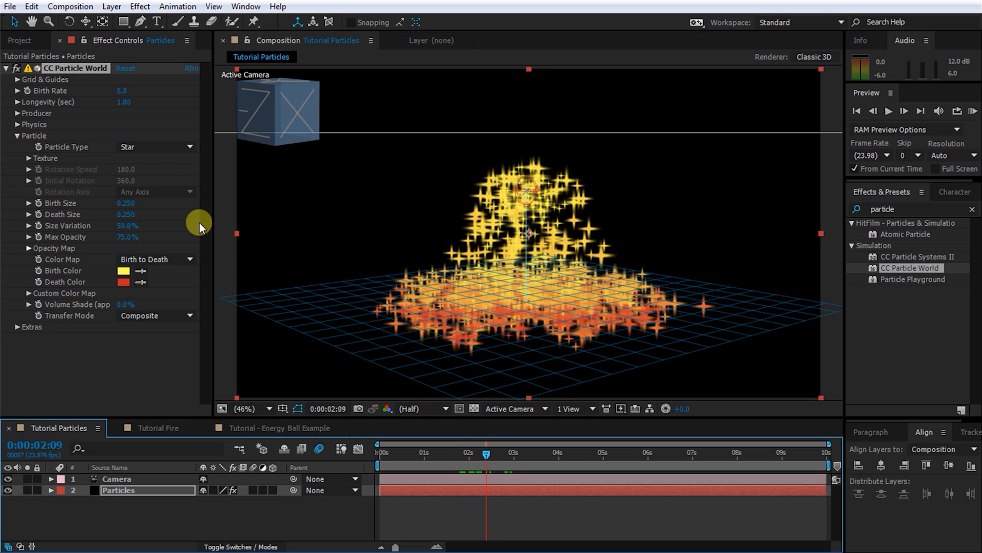
left_click(161, 149)
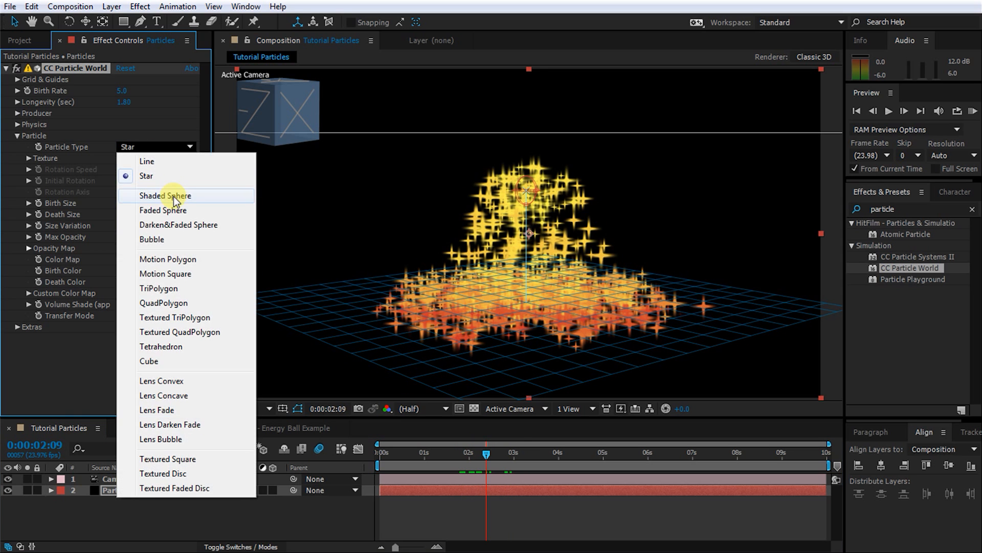
left_click(173, 196)
left_click_drag(511, 447, 500, 455)
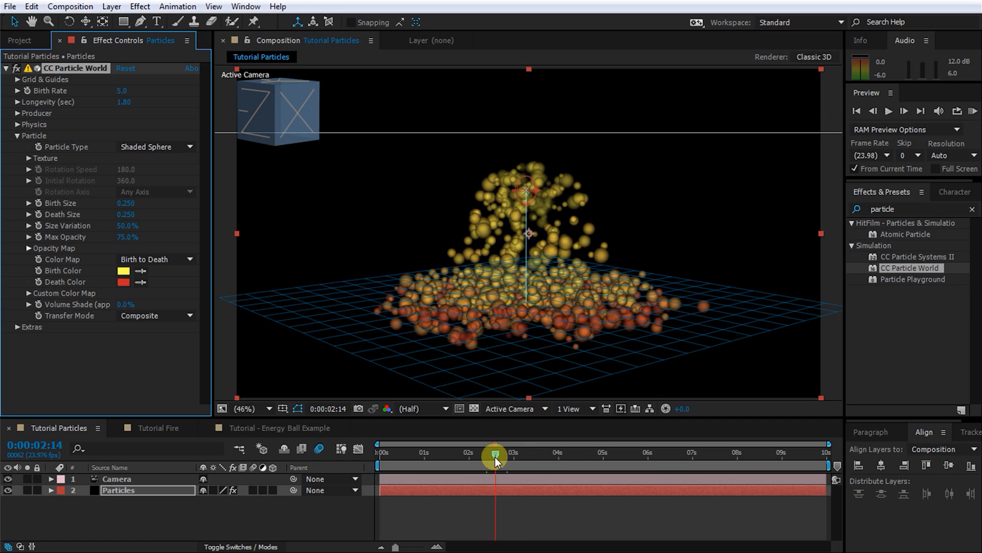
Try the Bubble particle type and scrub the timeline to about four and a half seconds
left_click(176, 147)
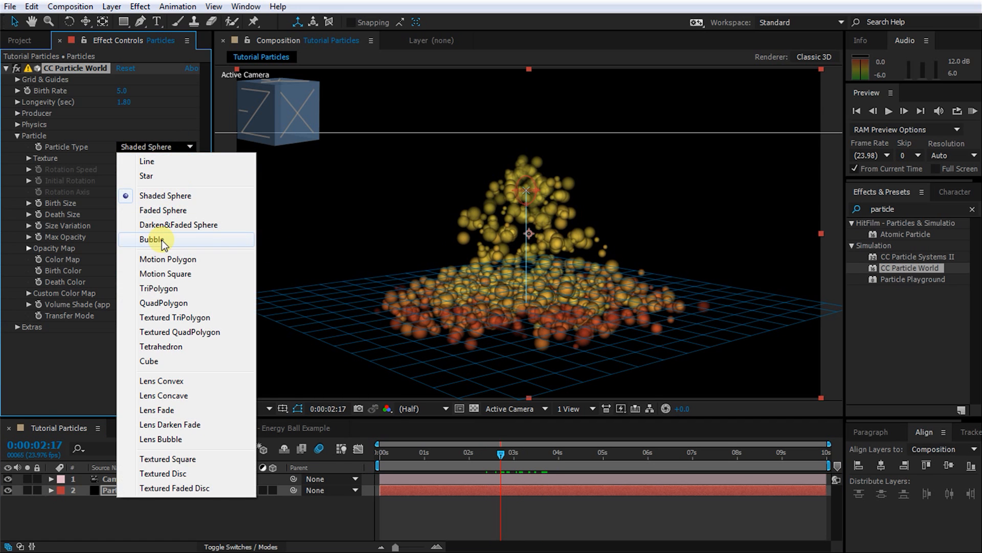
left_click(162, 241)
left_click_drag(501, 453, 588, 464)
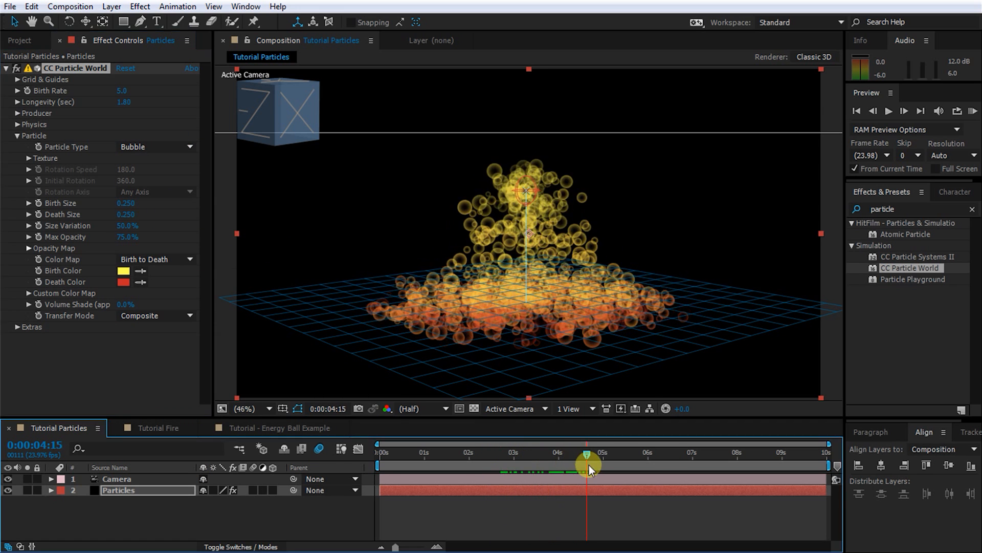
Set the Particle Type to Cube and play back the animation from the first frame
left_click(165, 147)
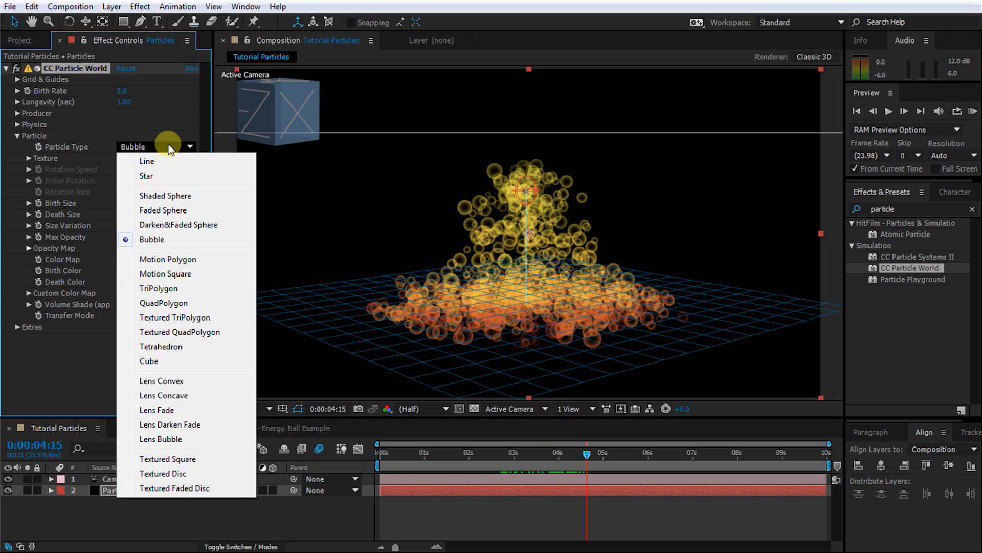
left_click(174, 361)
left_click_drag(587, 452, 379, 448)
key("space")
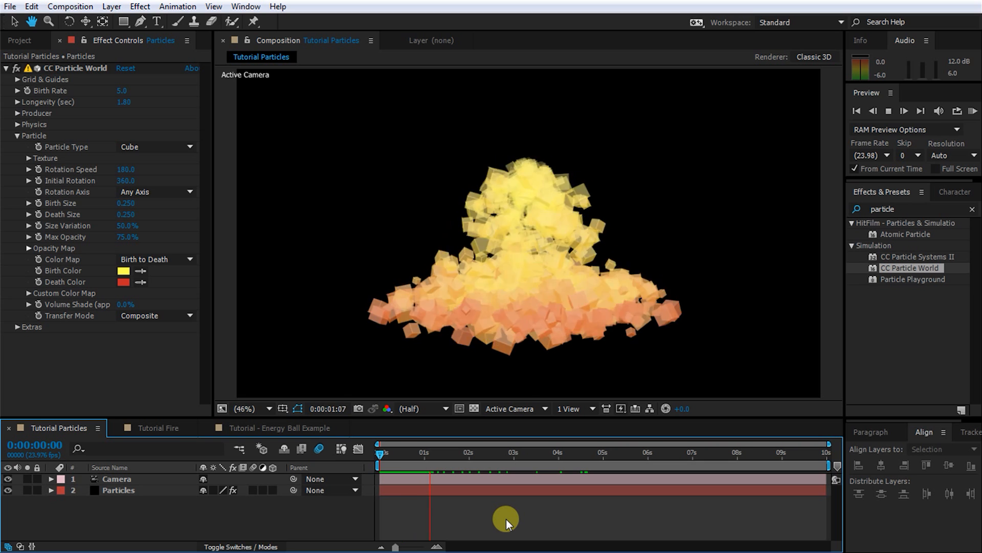
key("space")
Orbit the composition camera and move it closer to the cubes, and play back the animation from the start
key("c")
left_click_drag(495, 280, 536, 162)
left_click_drag(549, 284, 554, 325)
left_click(416, 454)
key("Home")
key("space")
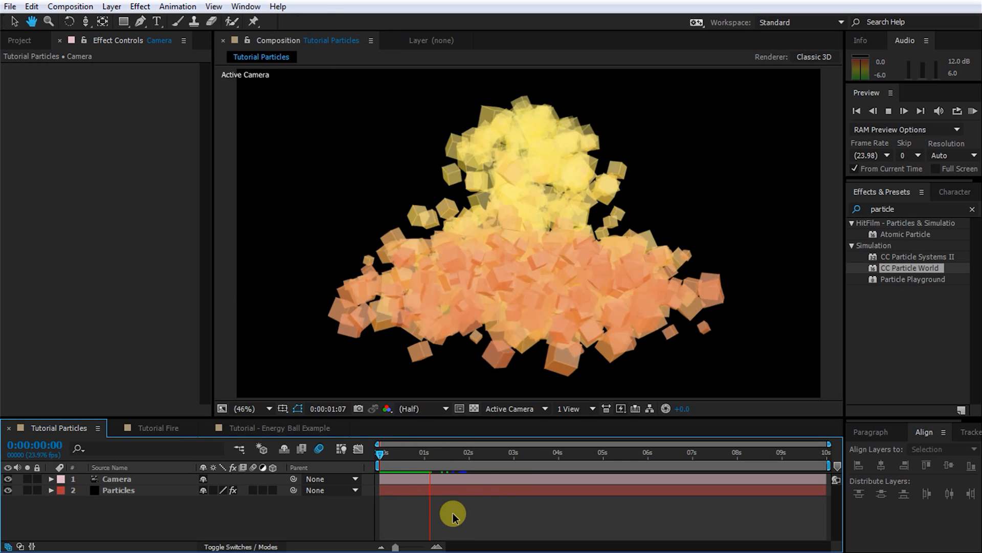
key("space")
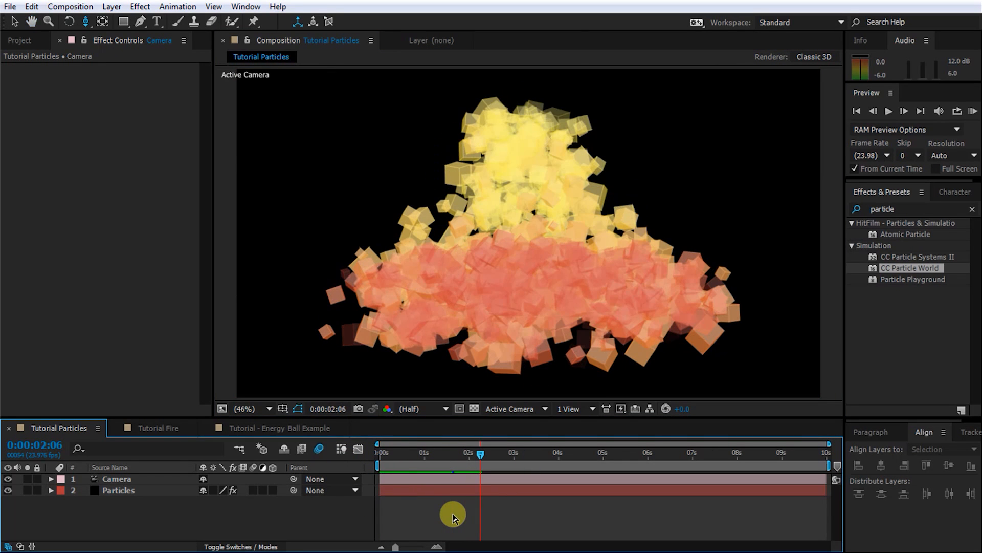
Select the Particles layer and lower the cubes' Rotation Speed to 143.0
left_click(155, 490)
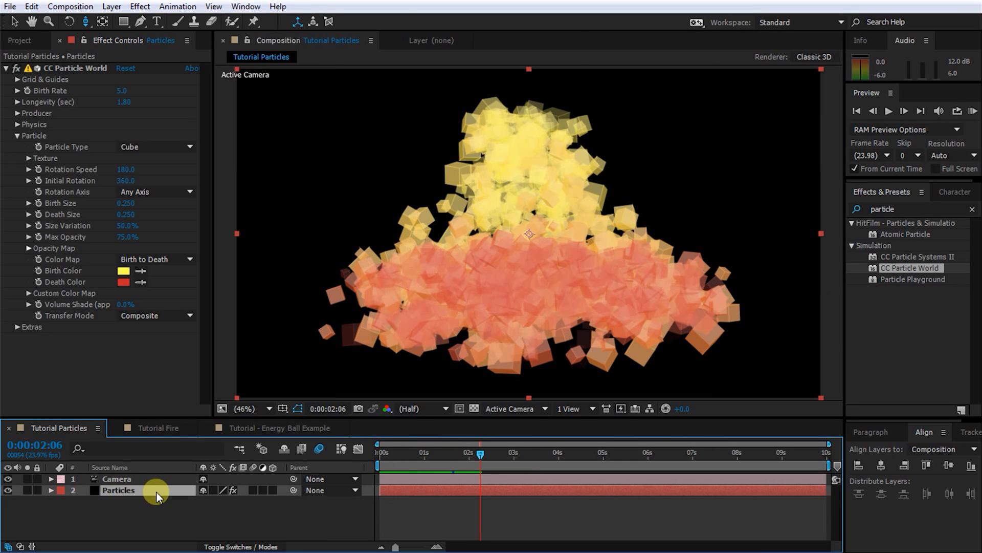
left_click(77, 170)
left_click_drag(127, 169, 108, 172)
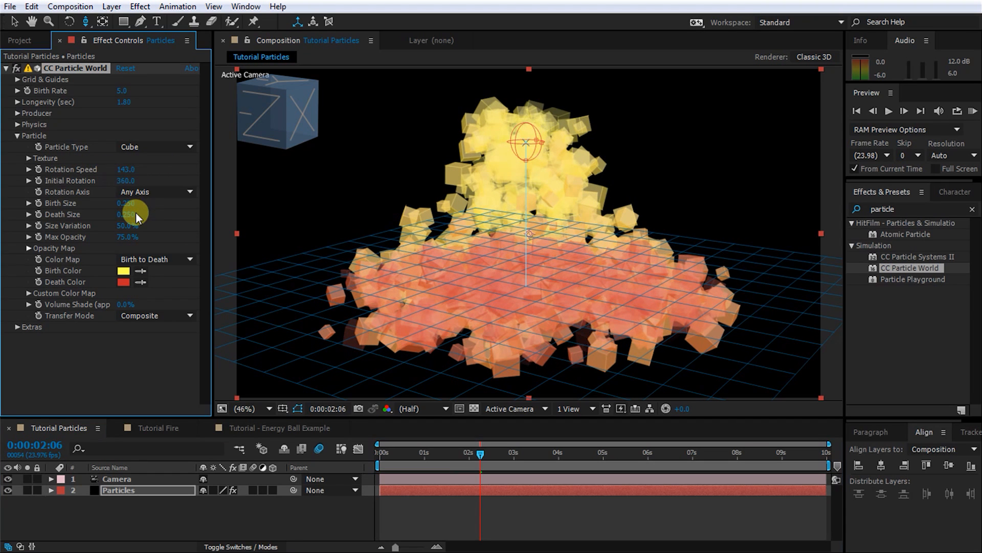
left_click(111, 198)
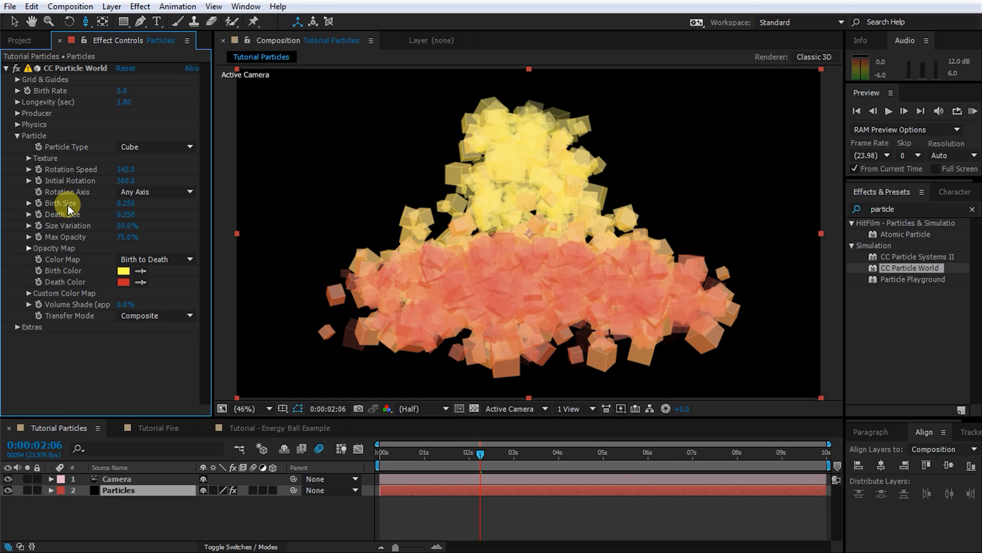
Set the cubes' Birth Size to 0.070 and play back the animation from the first frame
left_click_drag(127, 203, 118, 204)
left_click_drag(465, 454, 398, 456)
key("Home")
left_click(488, 514)
key("space")
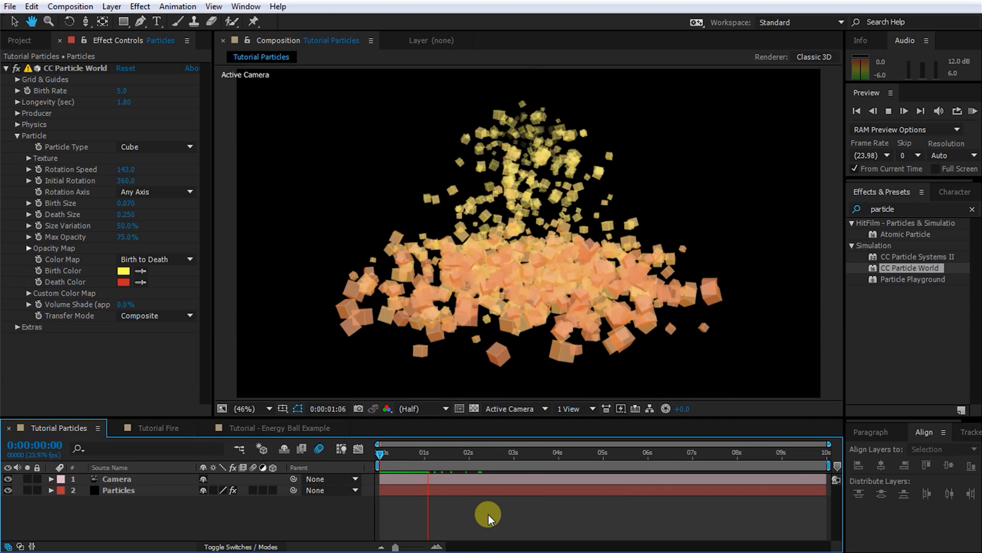
left_click(479, 495)
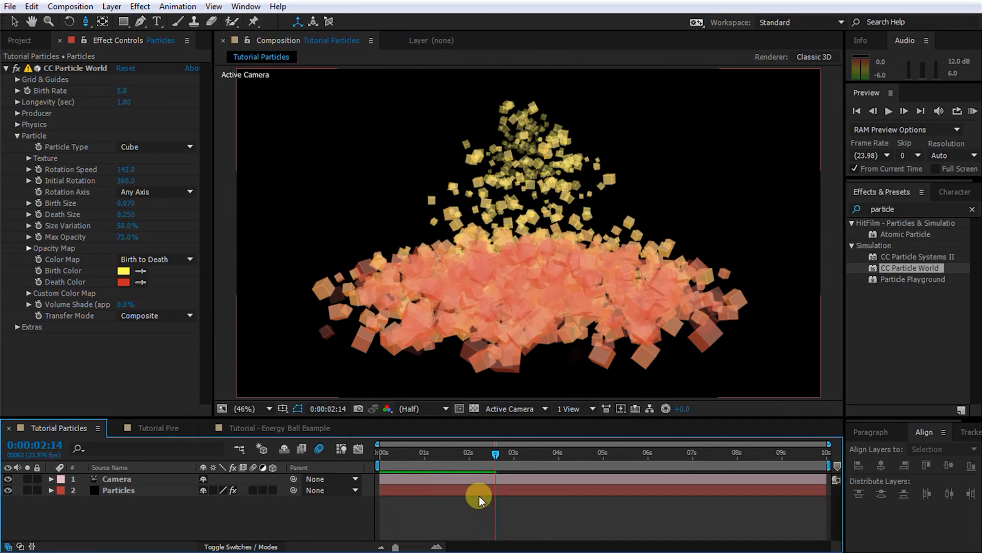
Set the Size Variation to 68.0% and redraw the Opacity Map so the cubes fade out gradually towards the end of their life
left_click_drag(125, 226, 69, 246)
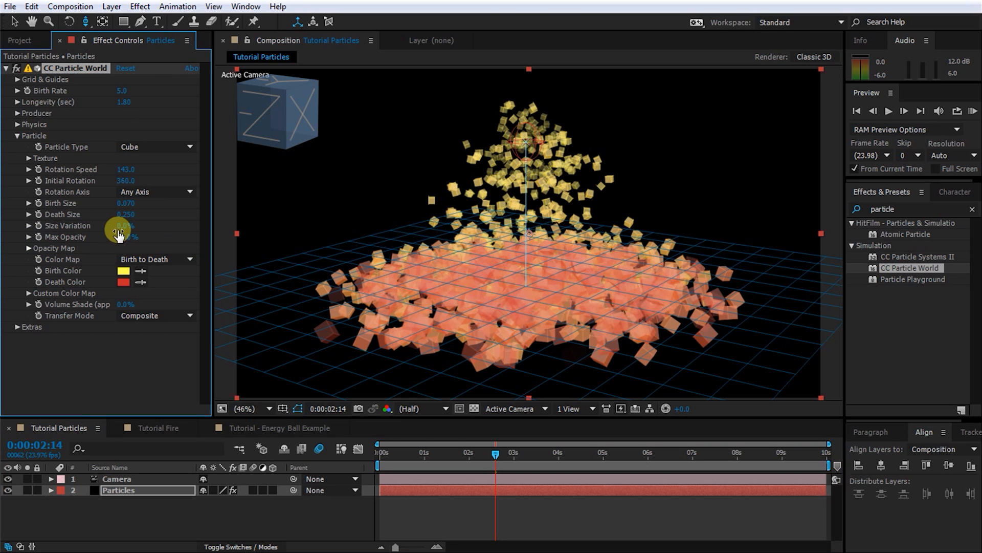
left_click_drag(118, 226, 163, 234)
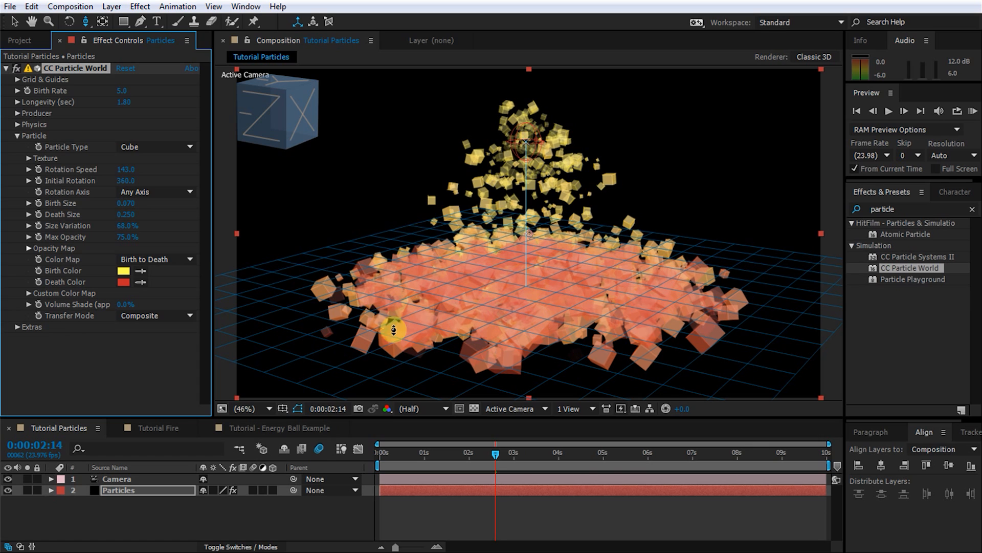
left_click(28, 249)
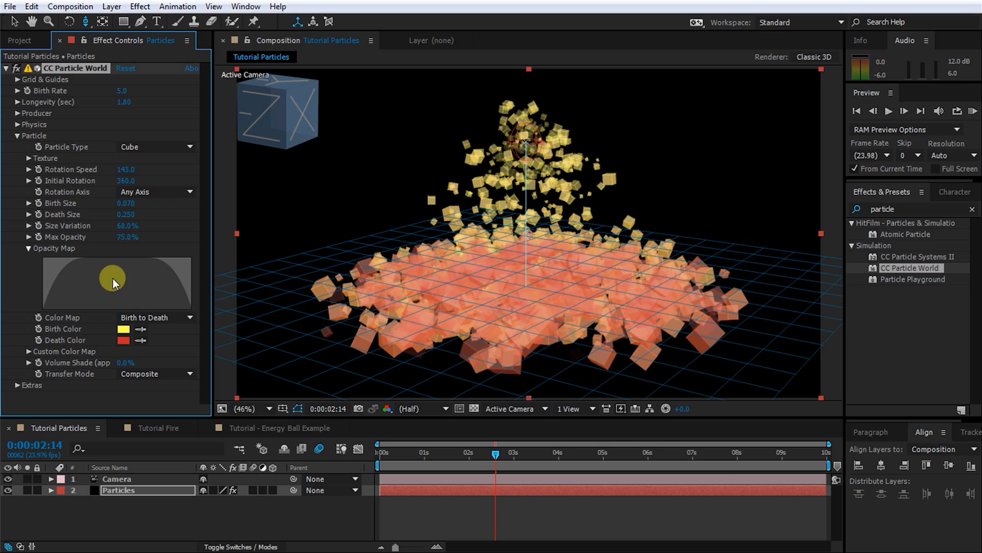
left_click(15, 22)
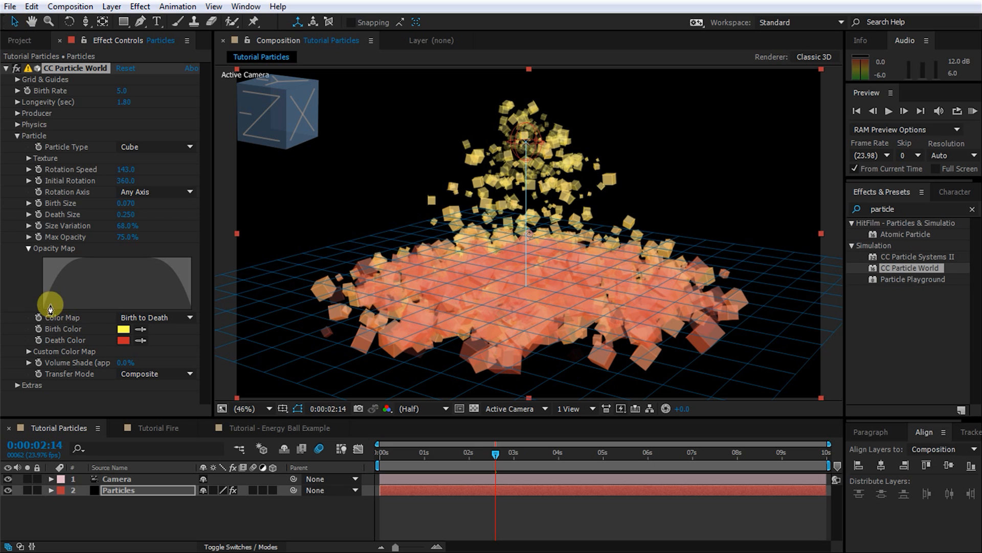
mouse_move(45, 311)
left_mouse_down()
mouse_move(83, 261)
mouse_move(117, 269)
mouse_move(193, 308)
left_mouse_up()
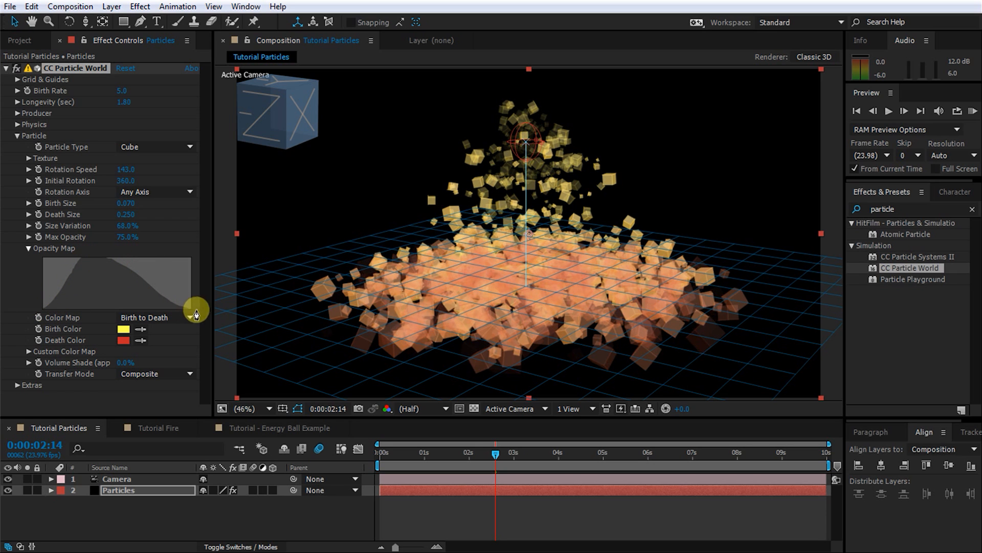
mouse_move(56, 311)
left_mouse_down()
mouse_move(67, 251)
mouse_move(90, 248)
mouse_move(112, 278)
mouse_move(183, 312)
left_mouse_up()
Play back the animation from the first frame to check the gradual fade-out
left_click_drag(499, 455, 380, 455)
left_click(482, 511)
key("space")
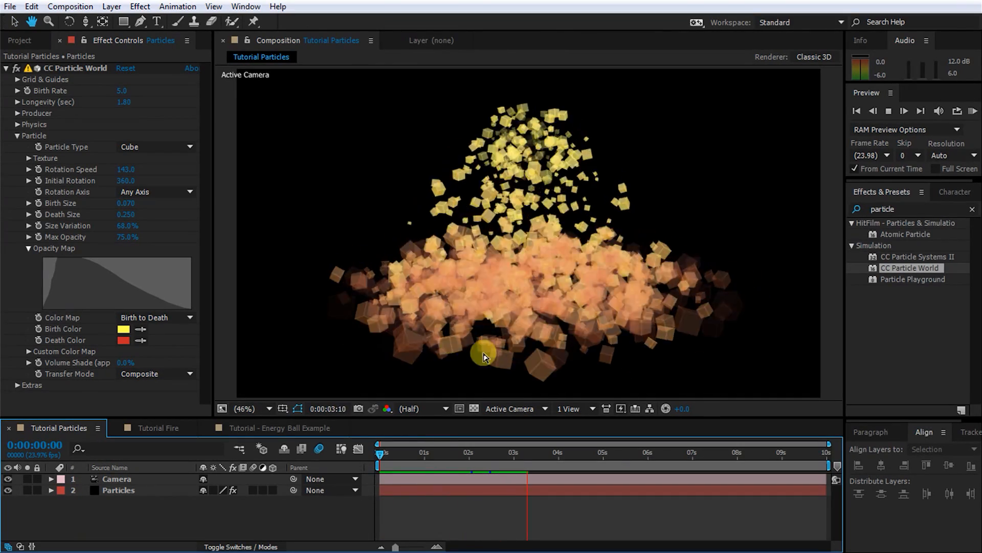
key("space")
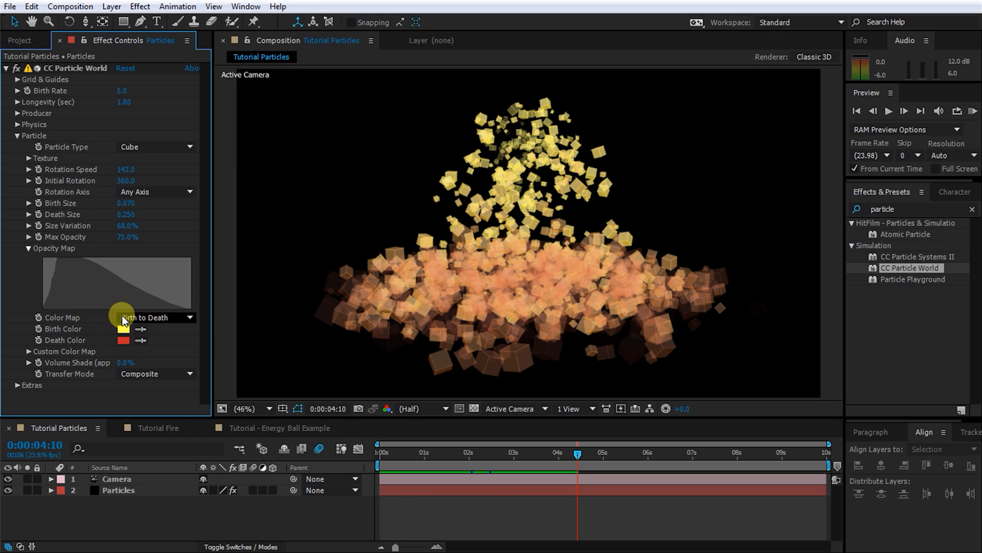
Keep the Color Map on Birth to Death and change the Birth Color to cyan (50FFF9)
left_click(186, 315)
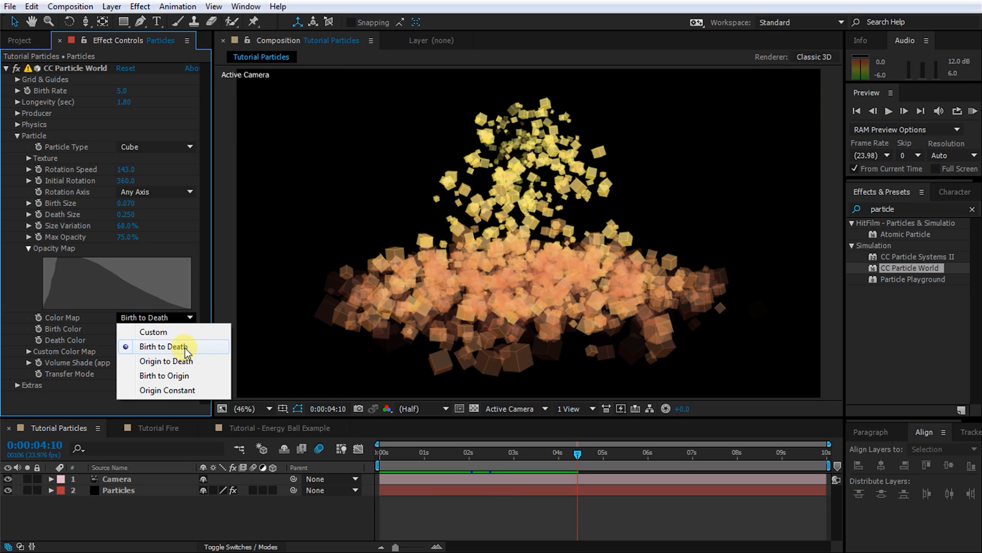
left_click(57, 327)
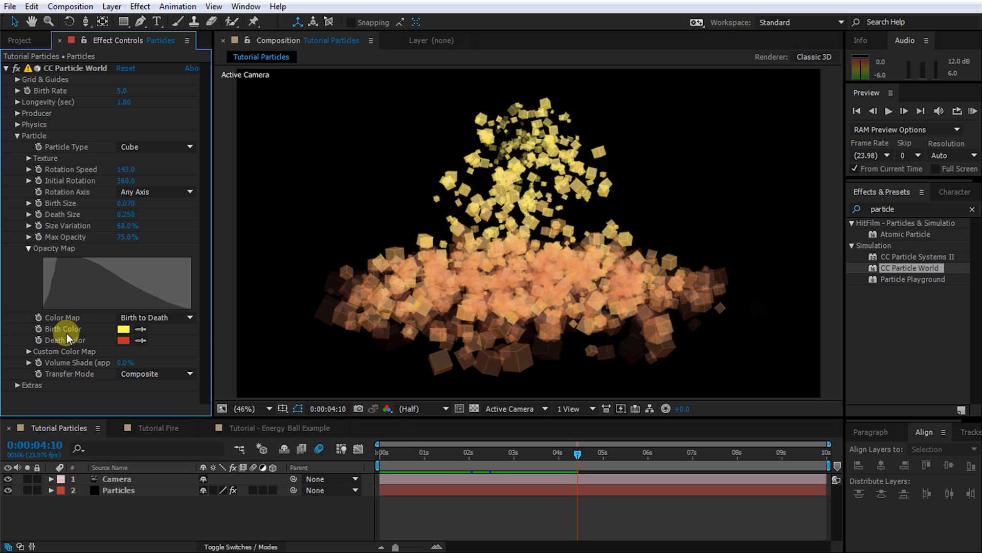
left_click(124, 329)
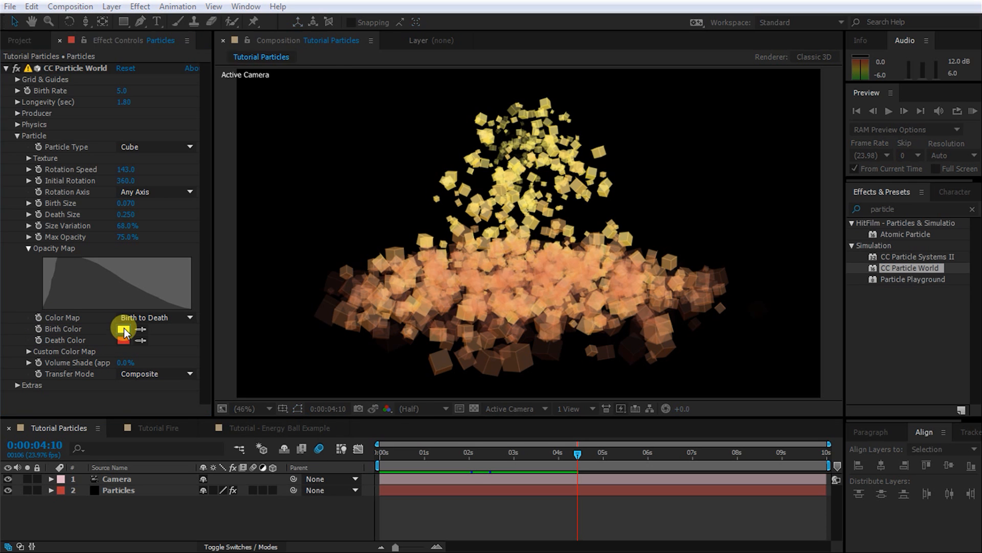
left_click(186, 146)
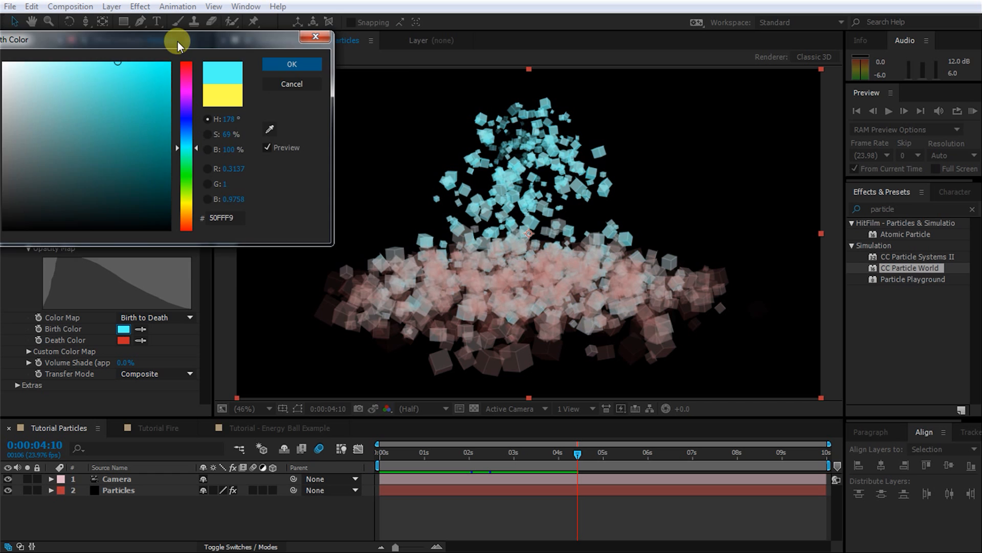
left_click_drag(178, 41, 253, 68)
left_click(357, 93)
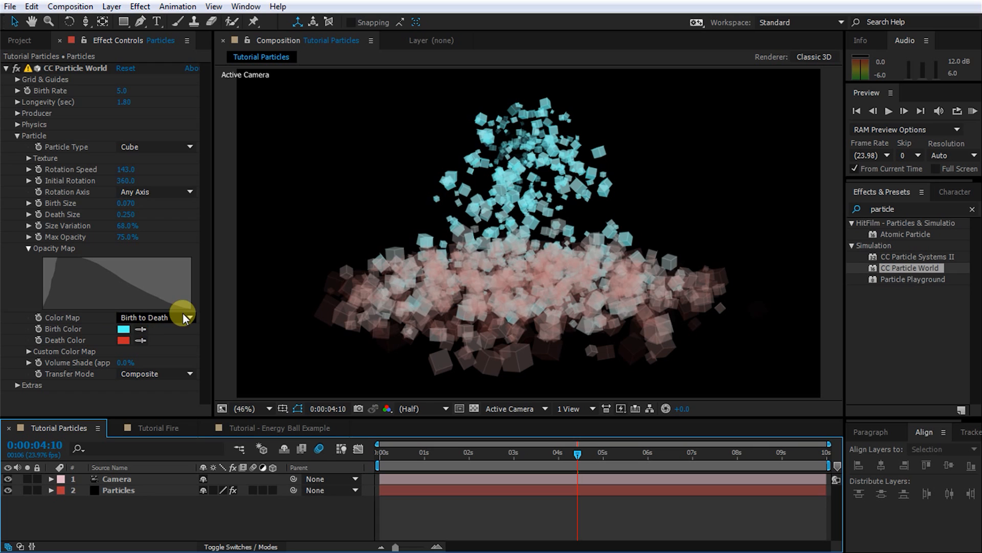
Set the Color Map to Custom, expand its five colors and raise the Volume Shade to 100.0%
left_click(160, 319)
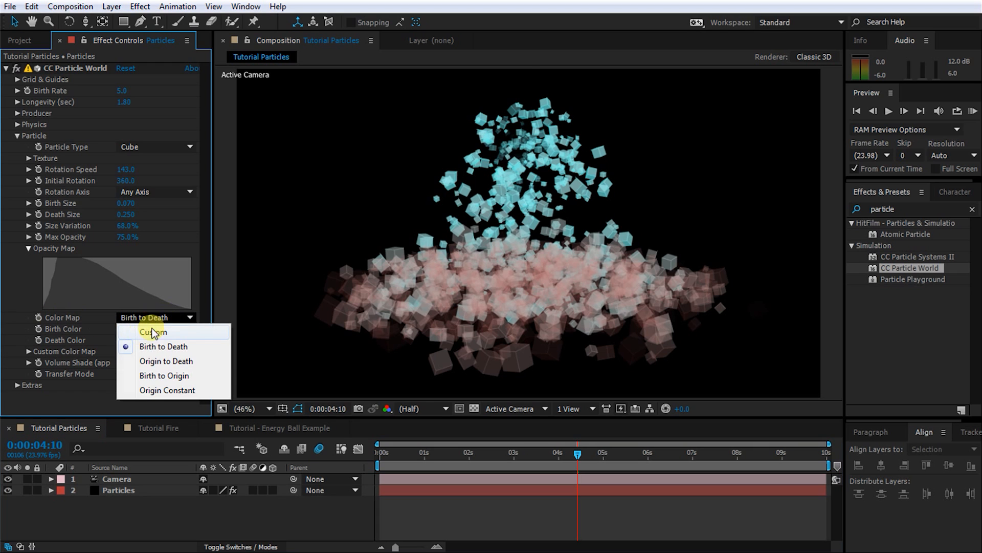
left_click(166, 332)
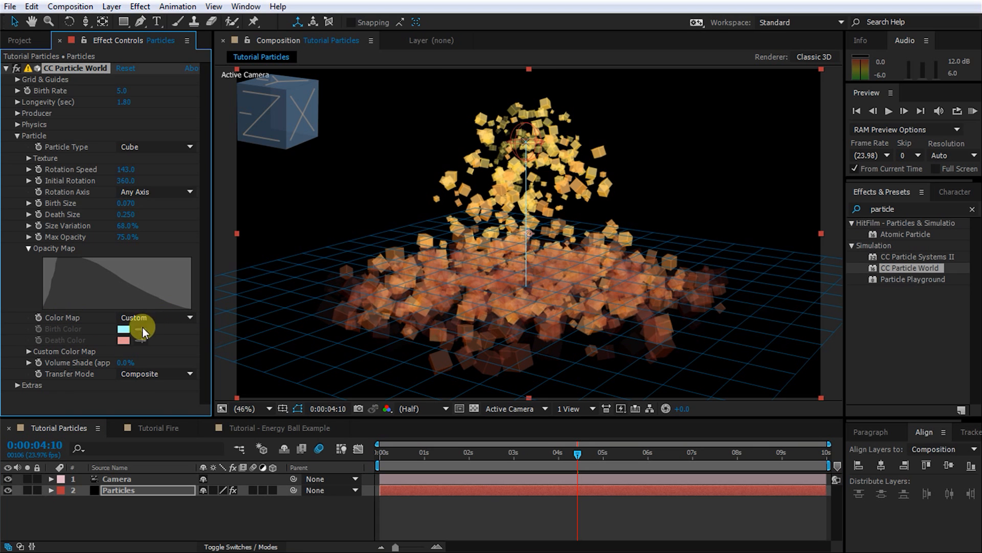
left_click(29, 352)
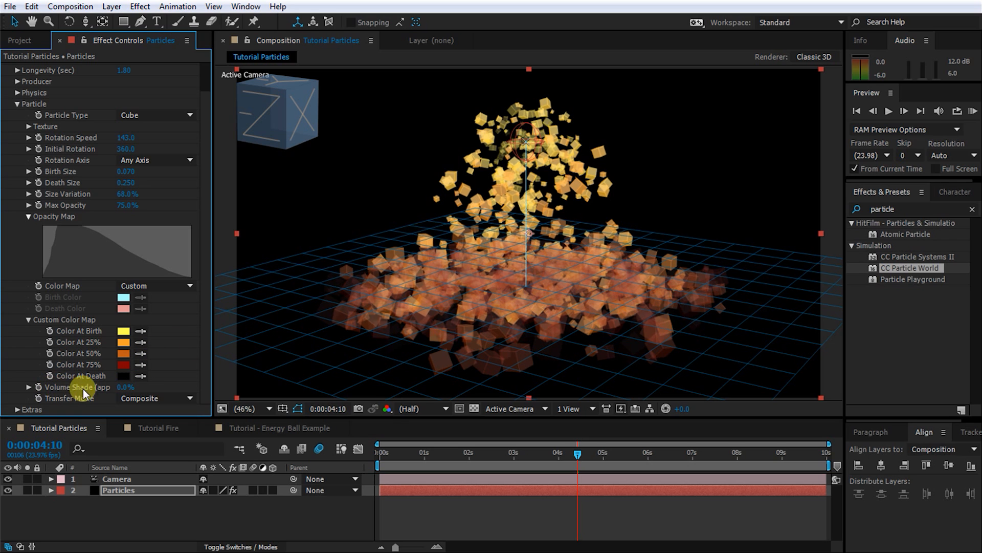
mouse_move(127, 387)
left_mouse_down()
mouse_move(259, 382)
mouse_move(138, 389)
mouse_move(230, 382)
mouse_move(209, 383)
left_mouse_up()
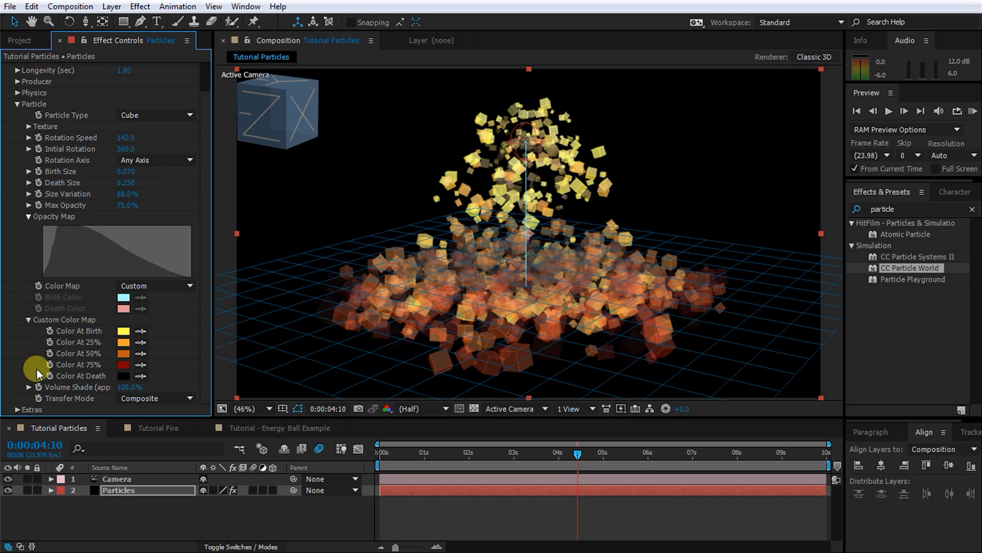
In the Extras' Light Direction settings, set Light X to -1.000 and Light Y to 1.000, orbiting the camera around the cubes to check the shading
left_click(17, 409)
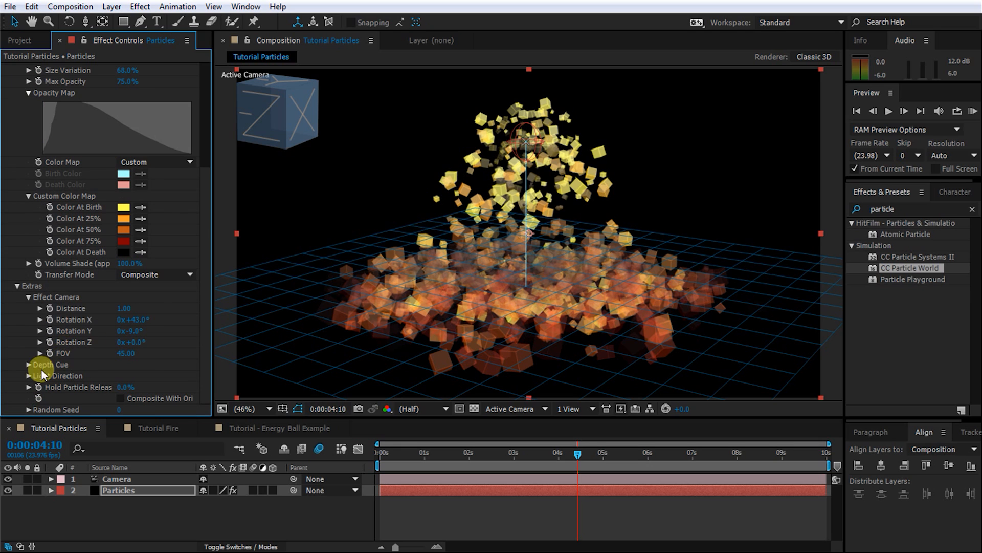
left_click(28, 375)
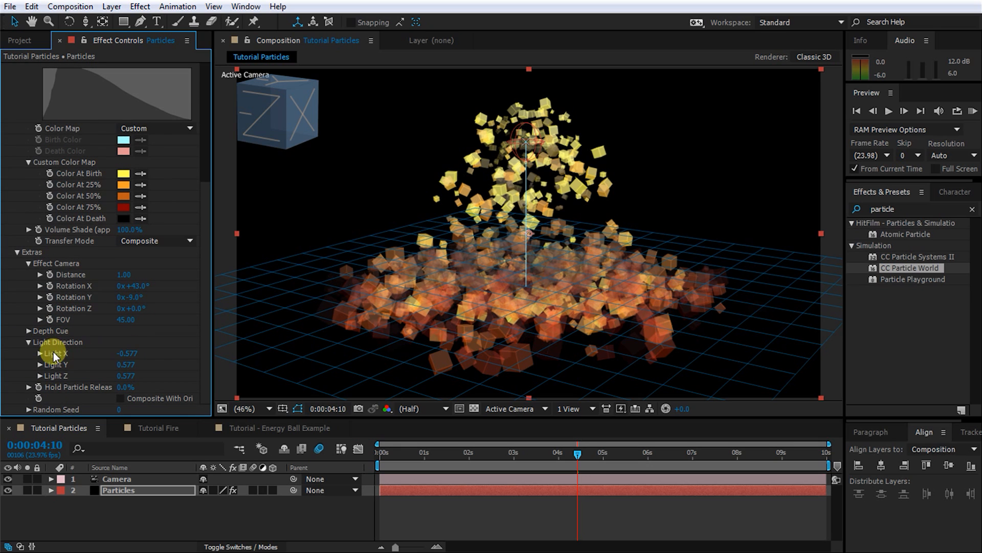
mouse_move(132, 365)
left_mouse_down()
mouse_move(4, 370)
mouse_move(204, 373)
mouse_move(26, 377)
mouse_move(171, 368)
mouse_move(124, 364)
mouse_move(176, 351)
mouse_move(39, 344)
mouse_move(198, 351)
mouse_move(74, 361)
left_mouse_up()
key("c")
left_click_drag(616, 268, 482, 280)
mouse_move(123, 357)
left_mouse_down()
mouse_move(108, 353)
mouse_move(292, 347)
mouse_move(106, 360)
left_mouse_up()
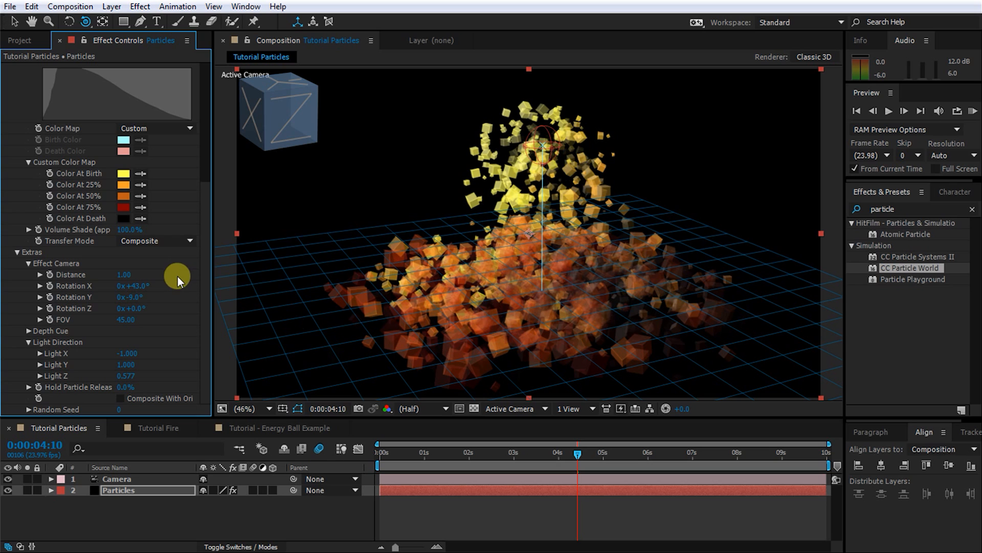
Try the Screen Transfer Mode for the particles and orbit the camera slightly around them
left_click(150, 241)
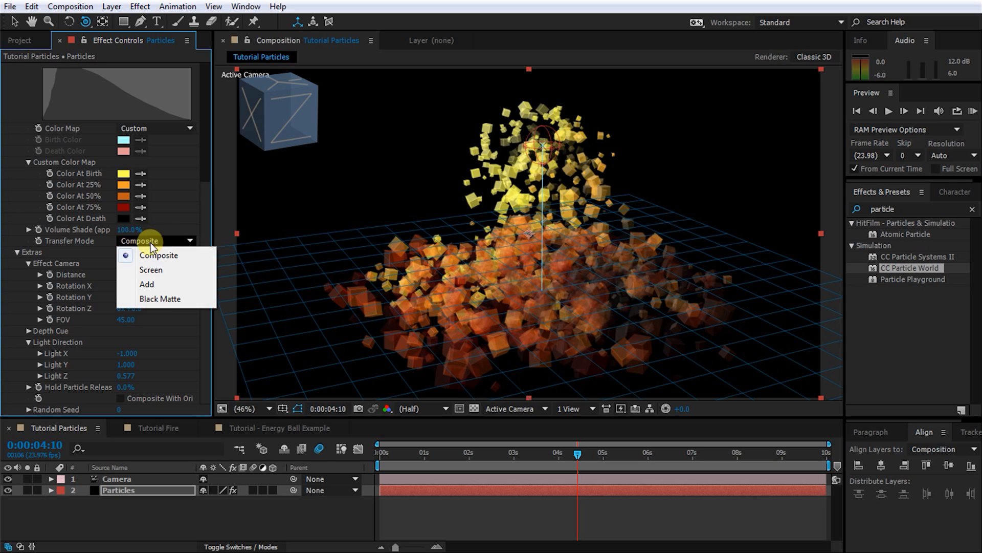
left_click(163, 270)
key("c")
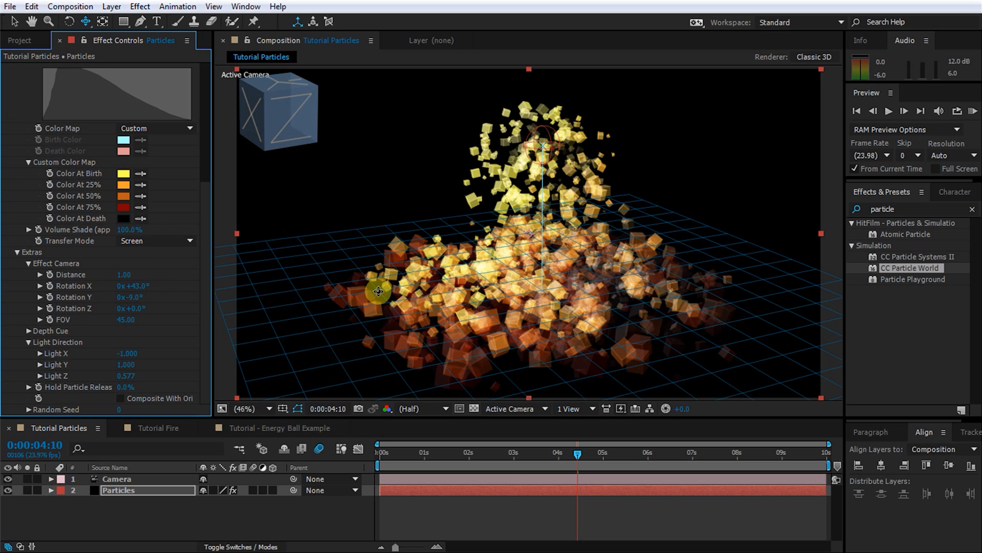
key("c")
key("c")
key("c")
mouse_move(509, 292)
left_mouse_down()
mouse_move(517, 295)
mouse_move(556, 250)
mouse_move(528, 290)
left_mouse_up()
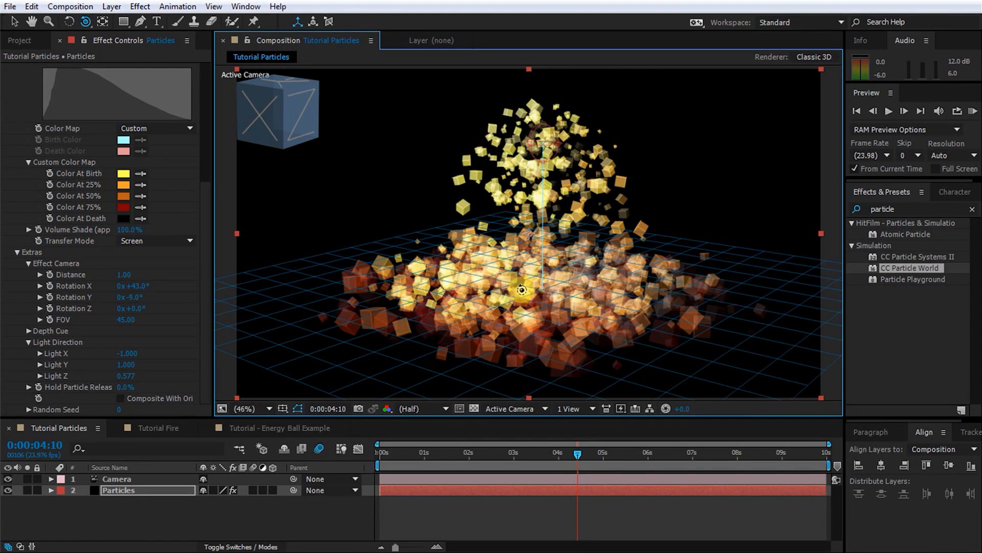
Set the Transfer Mode to Add and play back the animation from the first frame
left_click(191, 241)
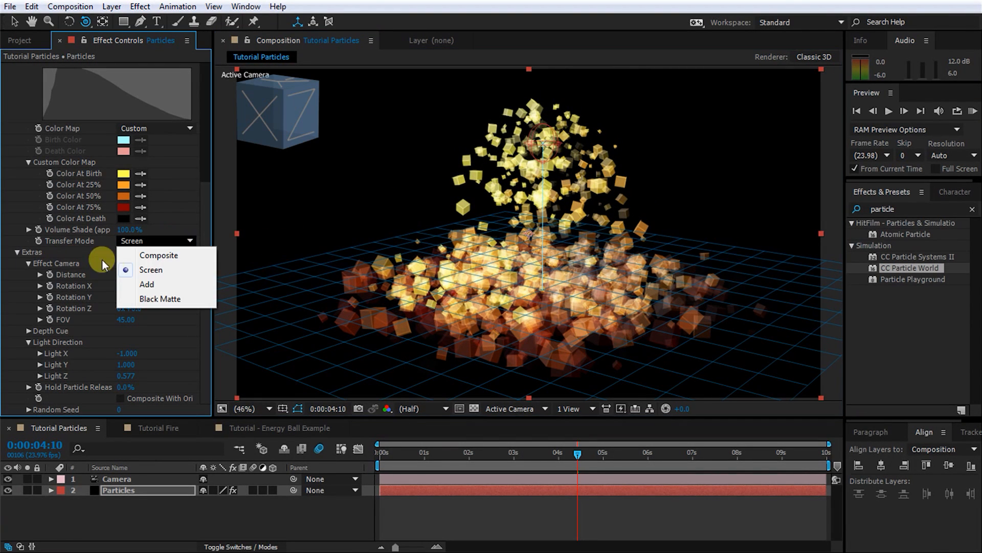
left_click(149, 285)
left_click_drag(519, 306, 525, 293)
left_click_drag(465, 321, 488, 315)
left_click_drag(574, 460, 378, 461)
left_click(488, 517)
key("space")
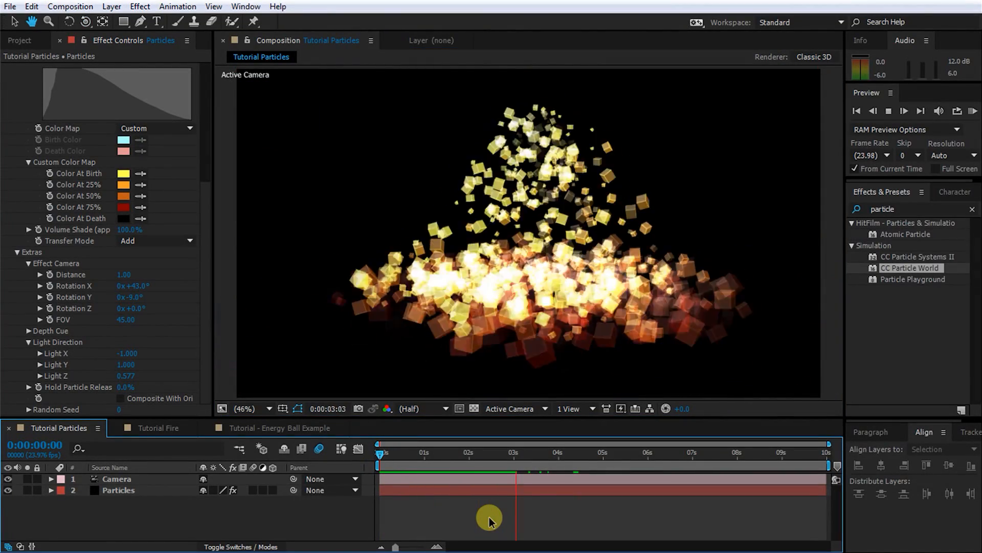
key("space")
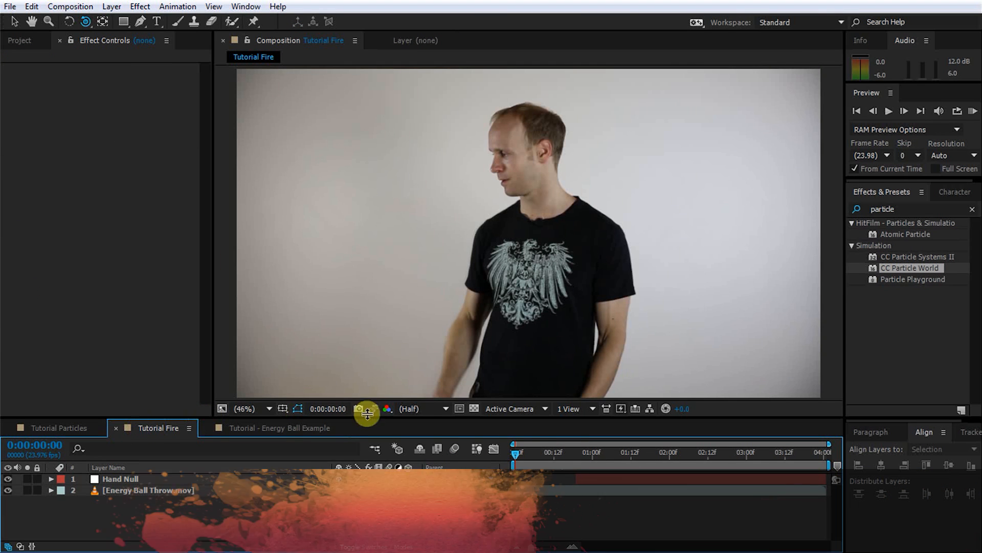
In the Tutorial Fire composition, move to 0:00:01:19 and select the Hand Null layer to examine its motion path
left_click_drag(517, 453, 654, 479)
left_click(643, 480)
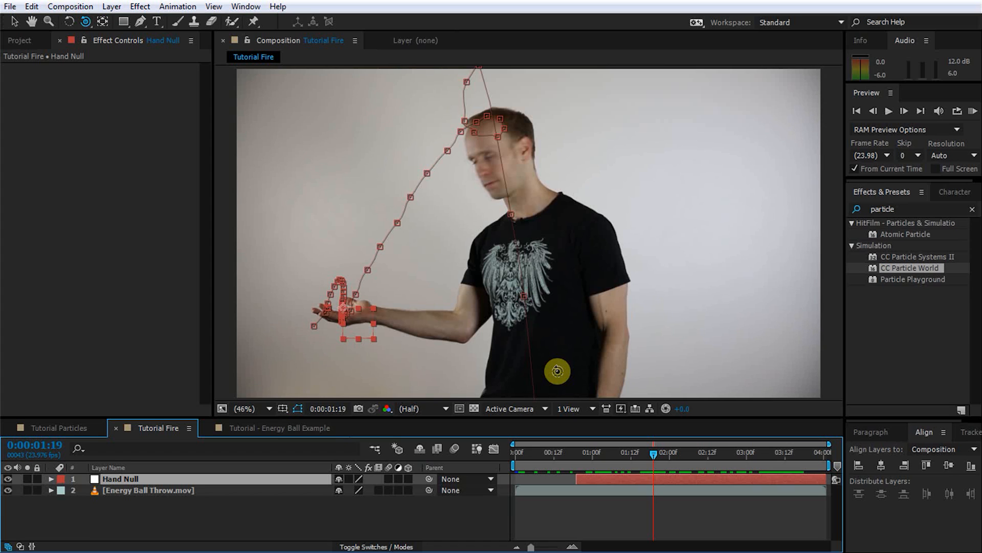
key("v")
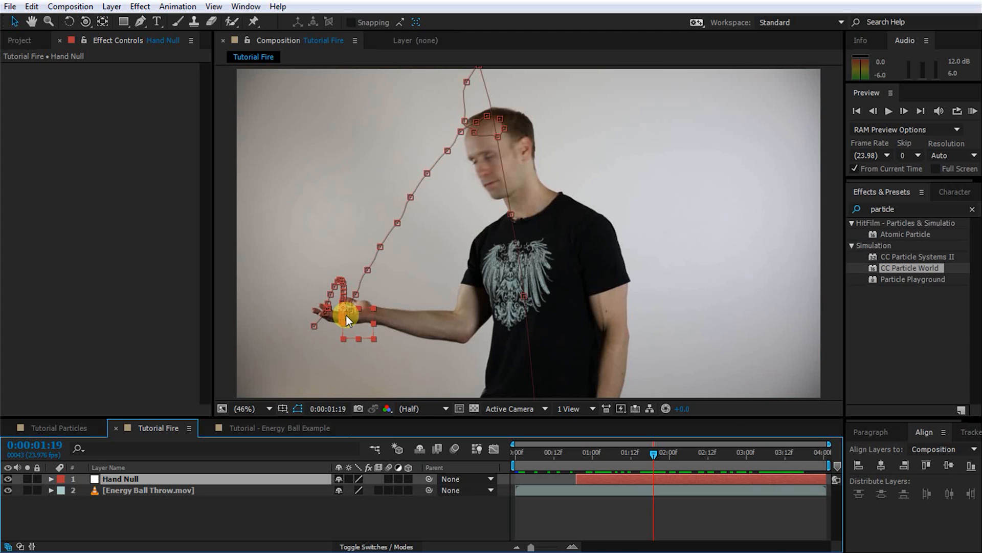
left_click(207, 469)
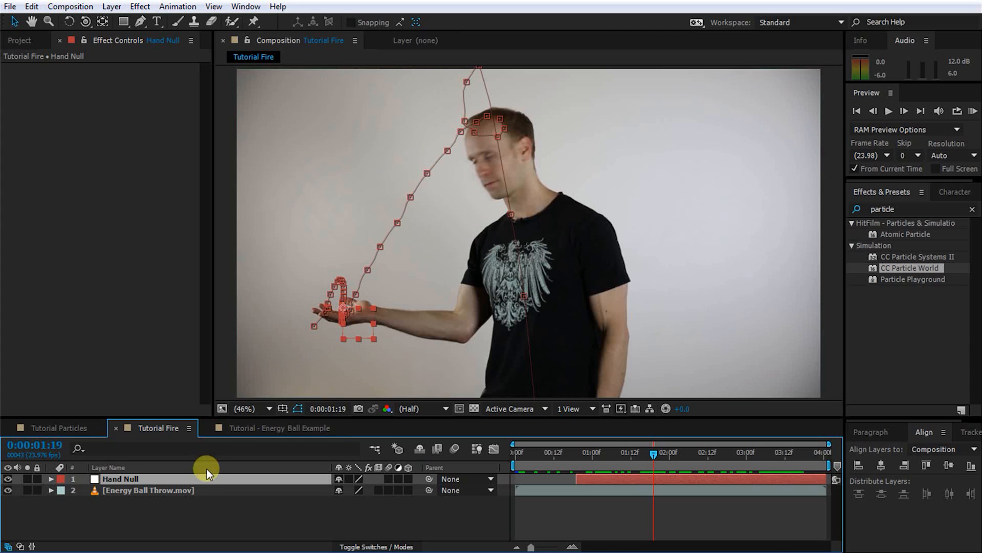
Create a black 1920 x 1080 px solid named Fire and apply the CC Particle World effect to it
right_click(195, 507)
mouse_move(264, 366)
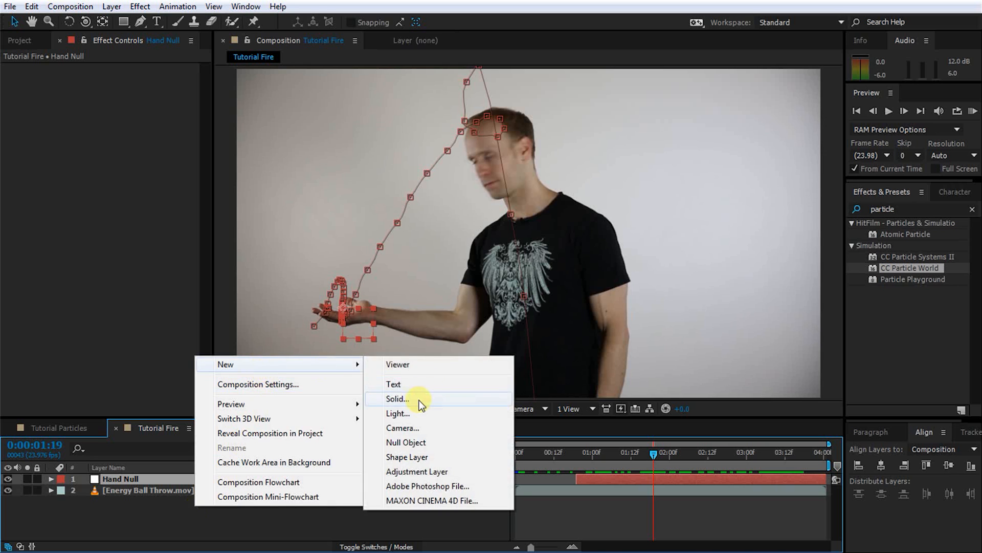
left_click(419, 401)
type("Fire")
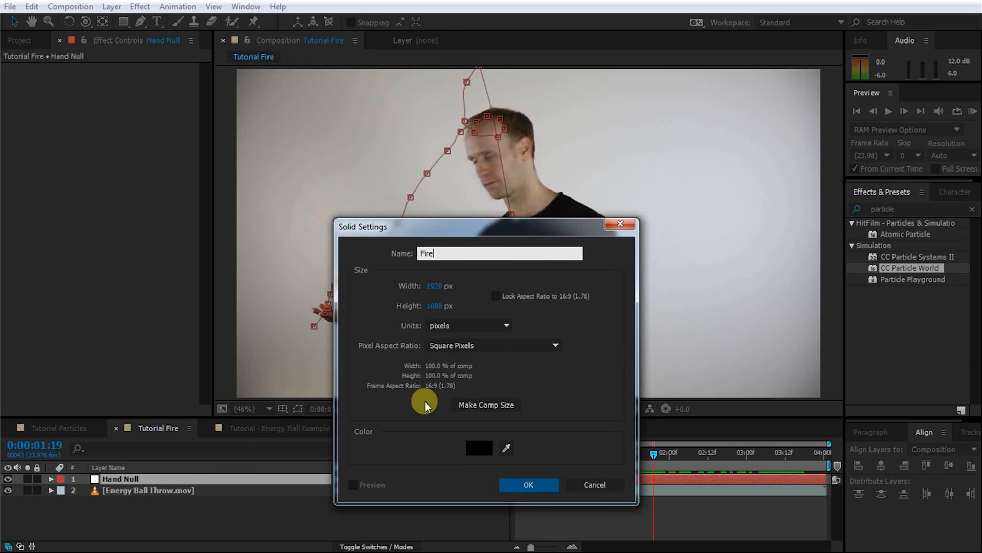
key("Return")
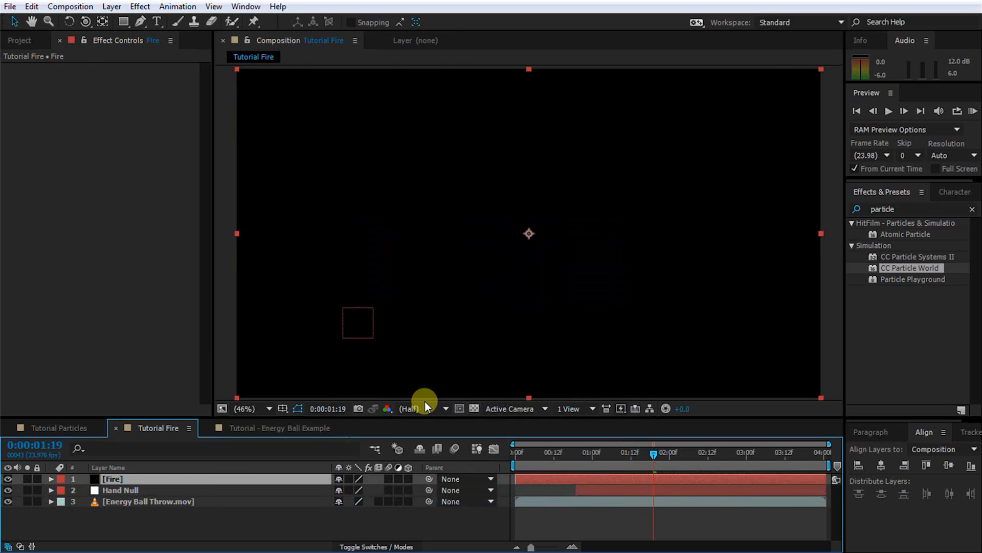
double_click(900, 268)
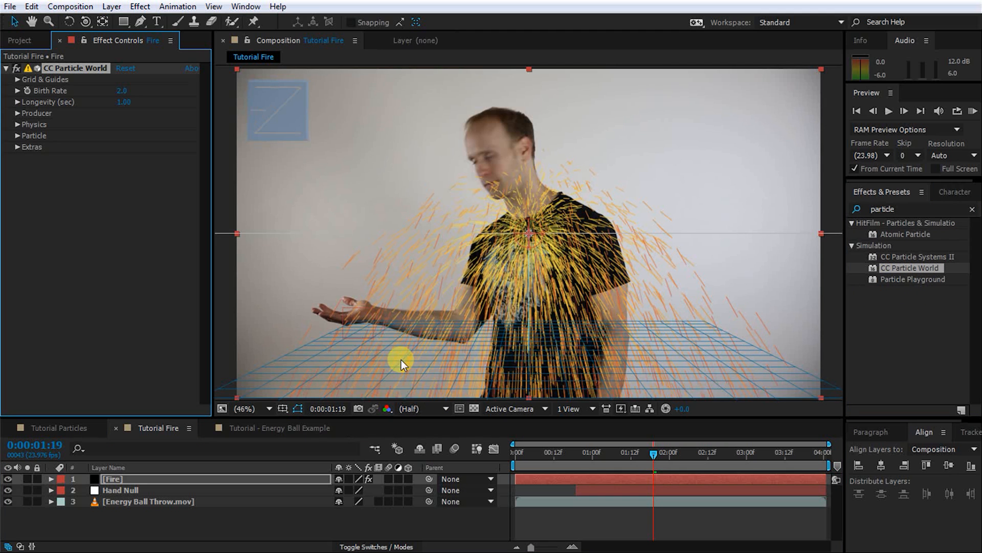
Move the particle producer onto the actor's palm, at about Position X -0.32 and Position Y 0.12
left_click_drag(529, 233, 531, 234)
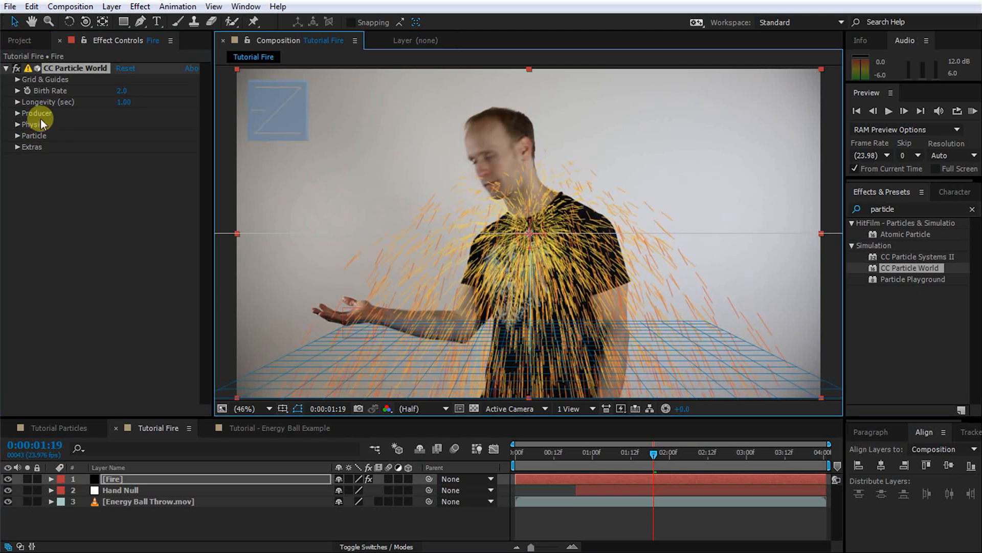
left_click(18, 113)
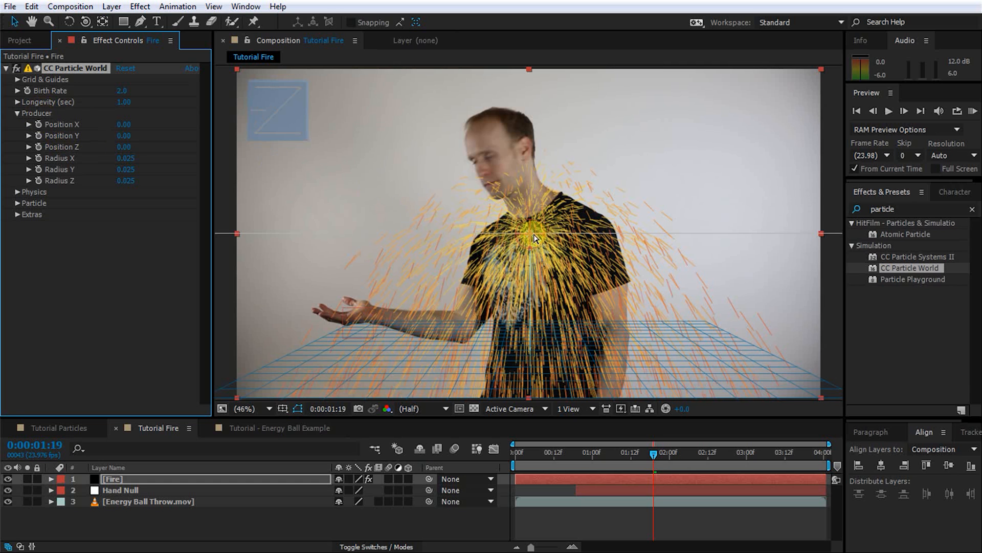
left_click_drag(533, 237, 342, 312)
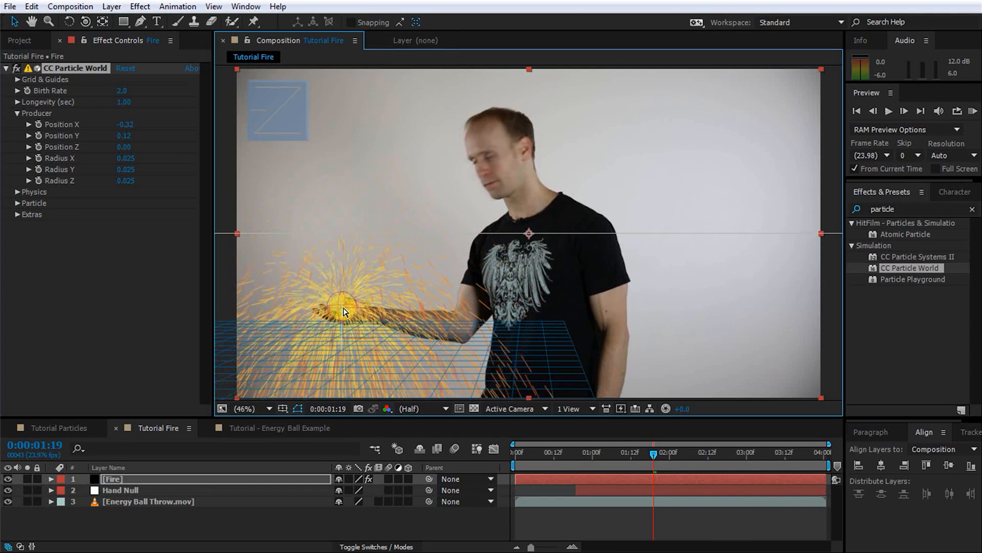
Set the Physics Animation to Fire and scrub to 0:00:01:18 to preview the particles
left_click(16, 192)
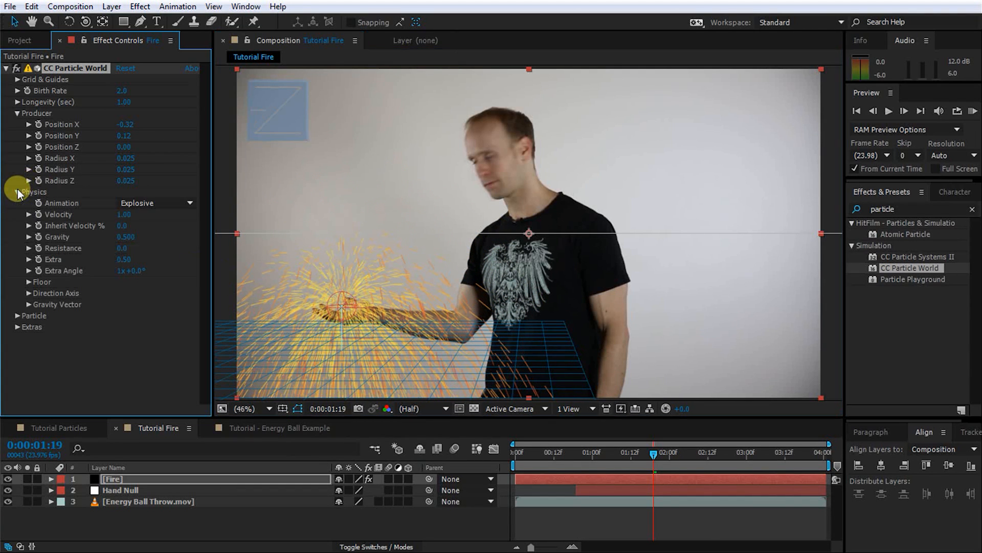
left_click(170, 205)
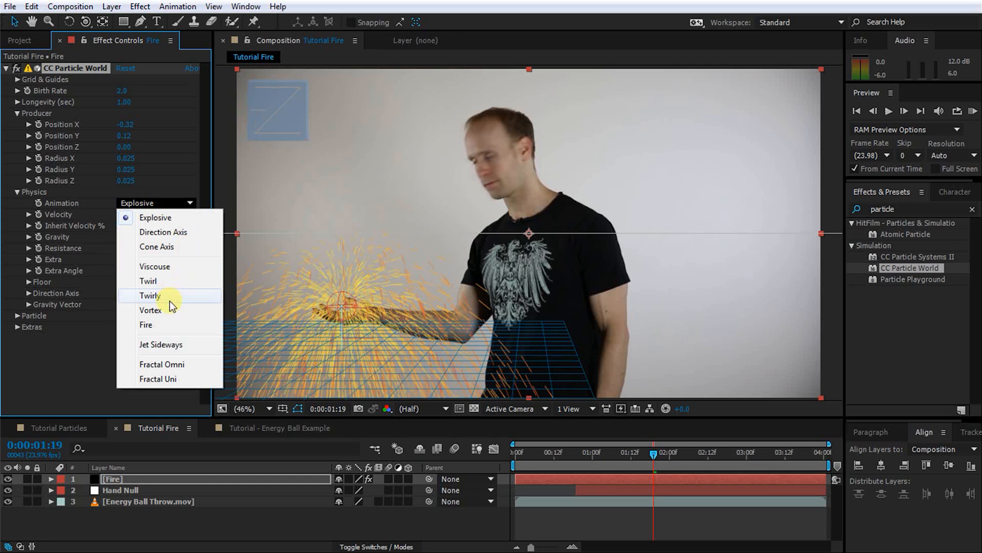
left_click(159, 322)
left_click_drag(612, 456, 650, 457)
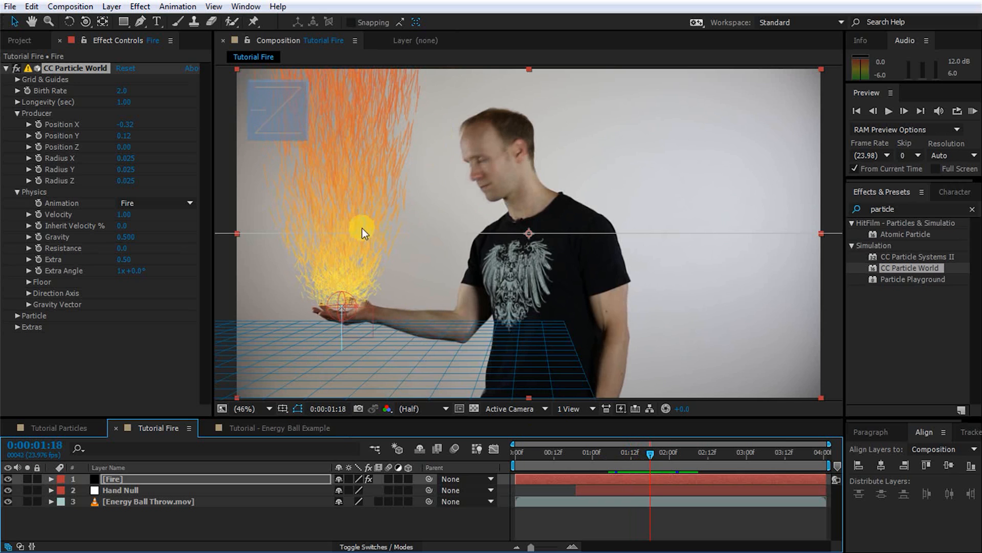
Set the particles' Gravity to 0.080 and scrub to 0:00:01:17 to check the flame above the hand
left_click_drag(128, 246, 103, 241)
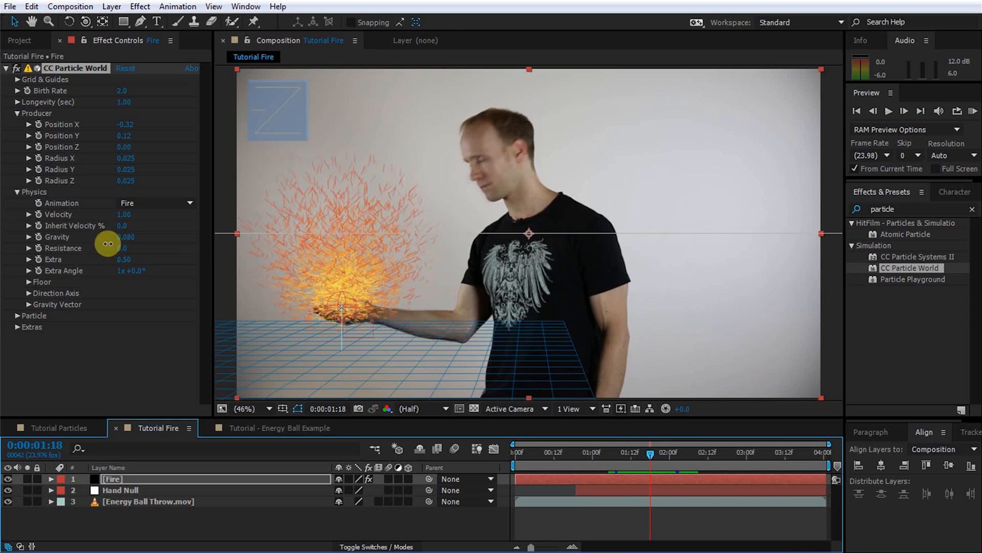
left_click(647, 456)
left_click_drag(648, 455, 668, 458)
key("ctrl+j")
key("slash")
left_click_drag(318, 329, 657, 240)
left_click_drag(669, 454, 647, 456)
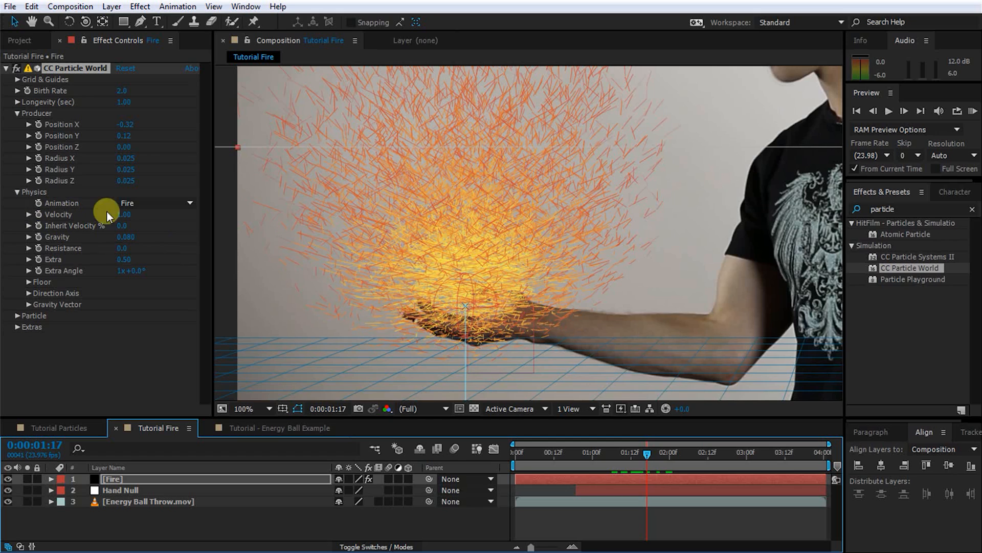
Set the particles' Velocity to 0.00 and play back the animation from 0:00:01:01
left_click_drag(127, 214, 73, 225)
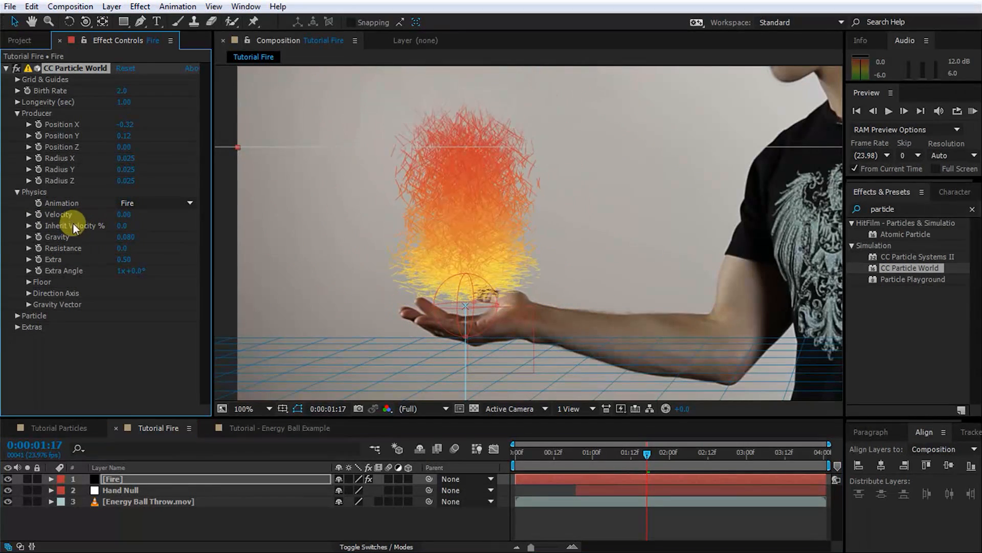
left_click(659, 519)
key("space")
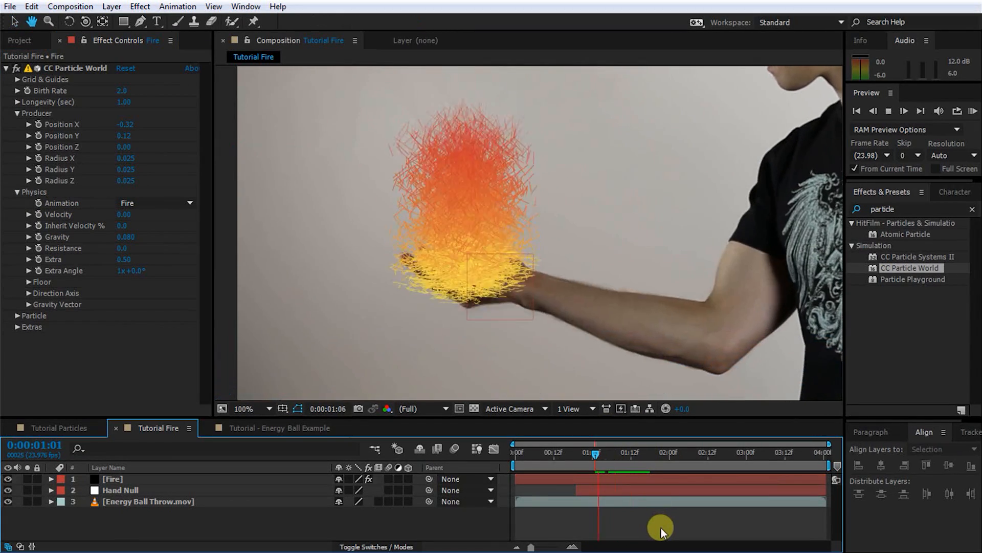
key("space")
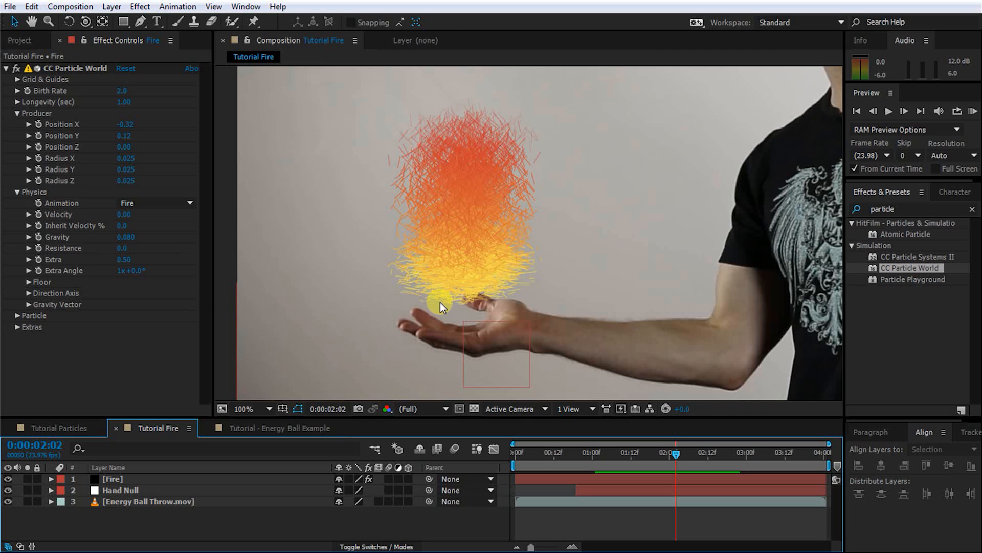
Add Glow Sphere.png from the project as the top layer of the composition and examine it up close
left_click(27, 41)
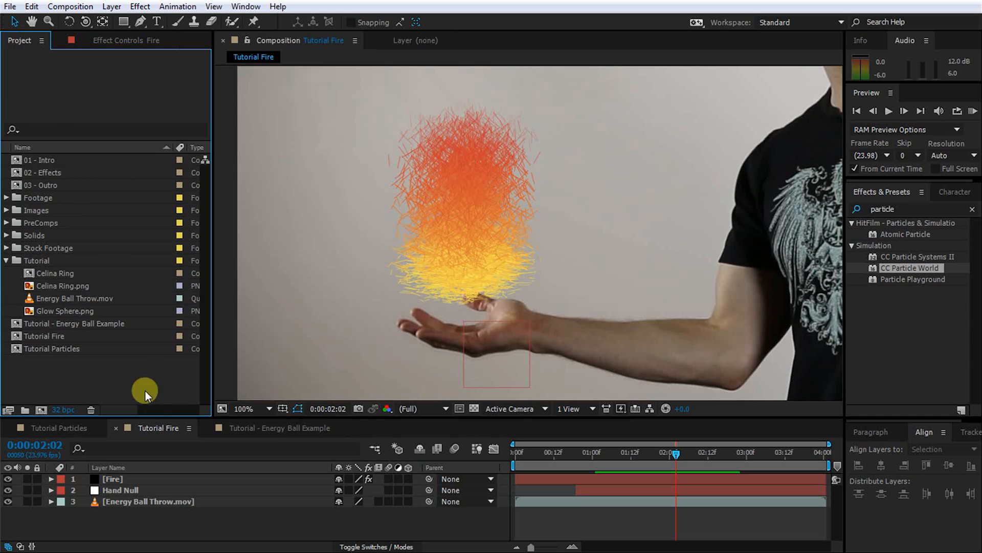
left_click_drag(65, 311, 99, 474)
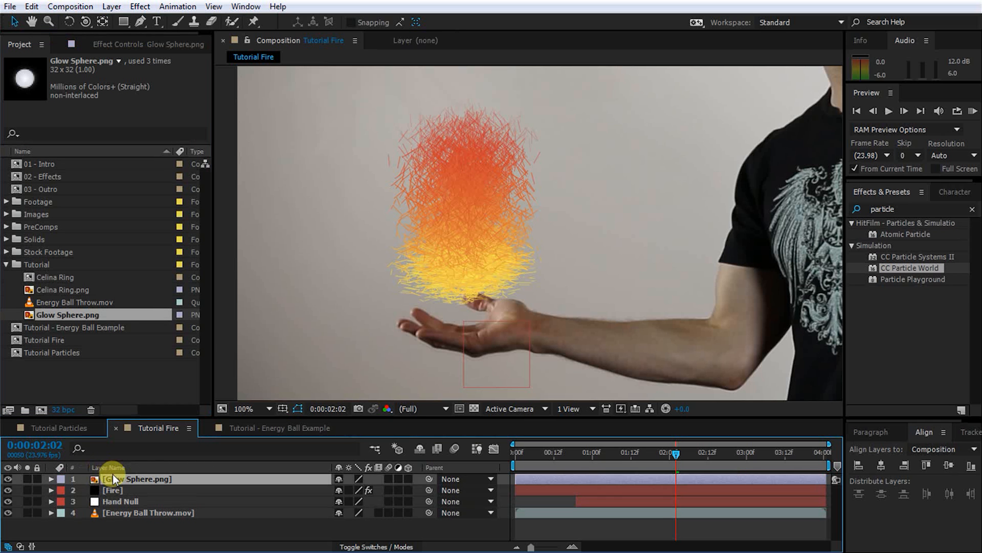
key("h")
left_click_drag(689, 212, 351, 235)
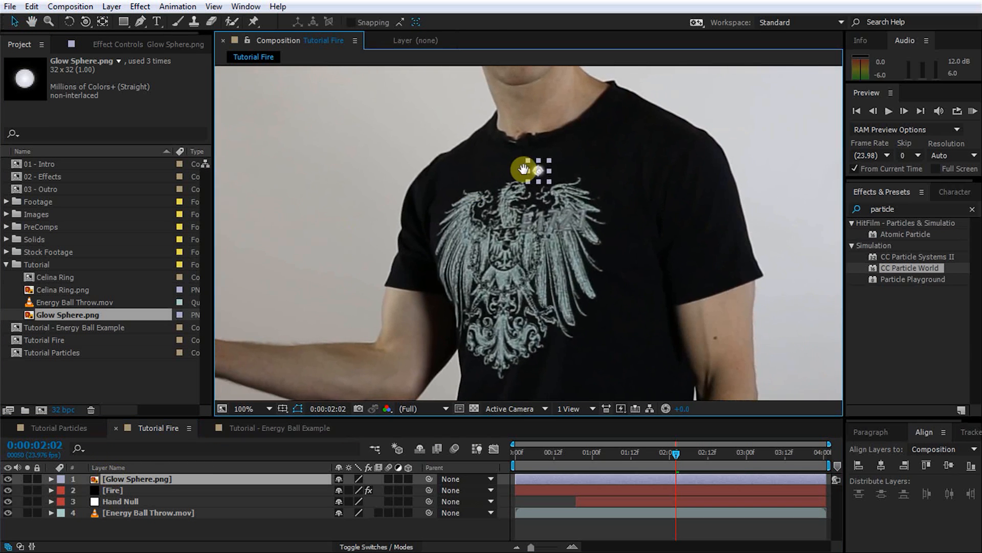
scroll(527, 169, "up", 1)
left_click_drag(558, 201, 542, 275)
scroll(543, 274, "up", 2)
key("v")
left_click_drag(544, 213, 609, 203)
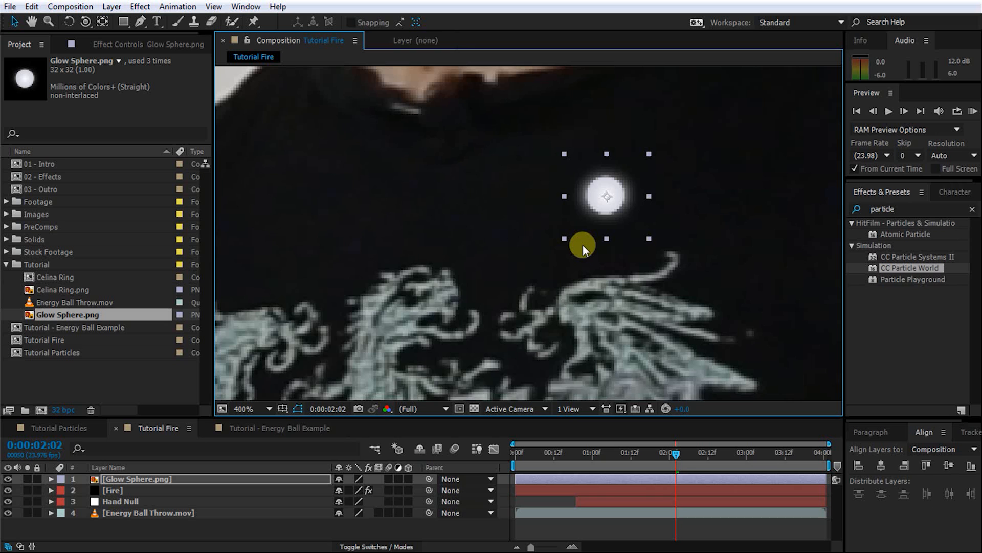
Hide the Glow Sphere.png layer and move it below all other layers
left_click(8, 478)
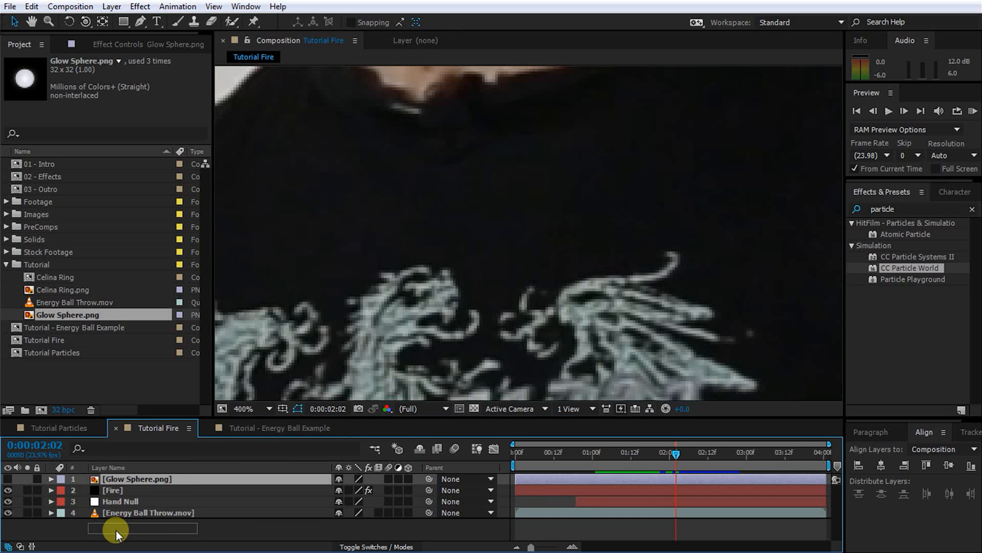
left_click_drag(116, 529, 117, 530)
scroll(533, 281, "down", 4)
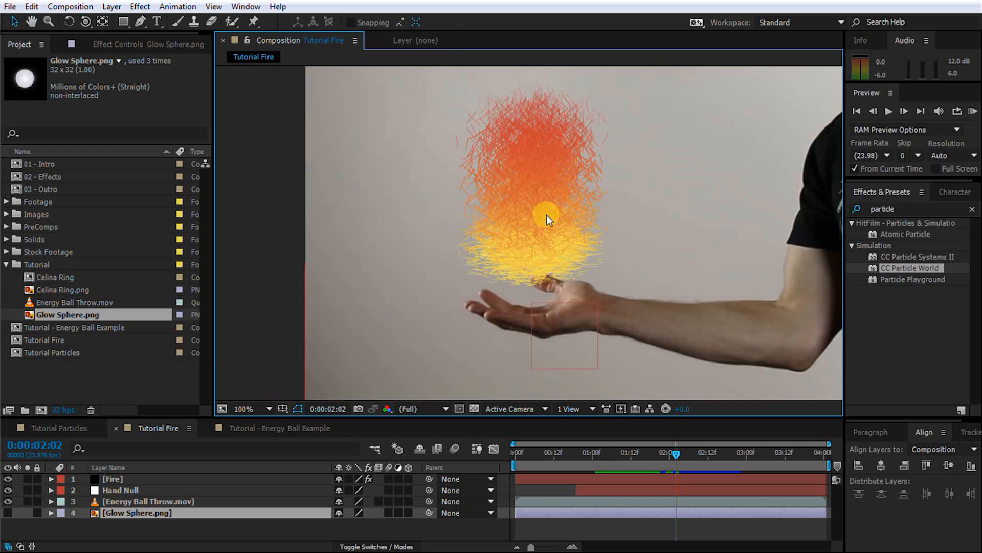
left_click_drag(547, 215, 553, 237)
Set the Fire layer's Particle Type to Textured Faded Disc in CC Particle World
left_click(139, 479)
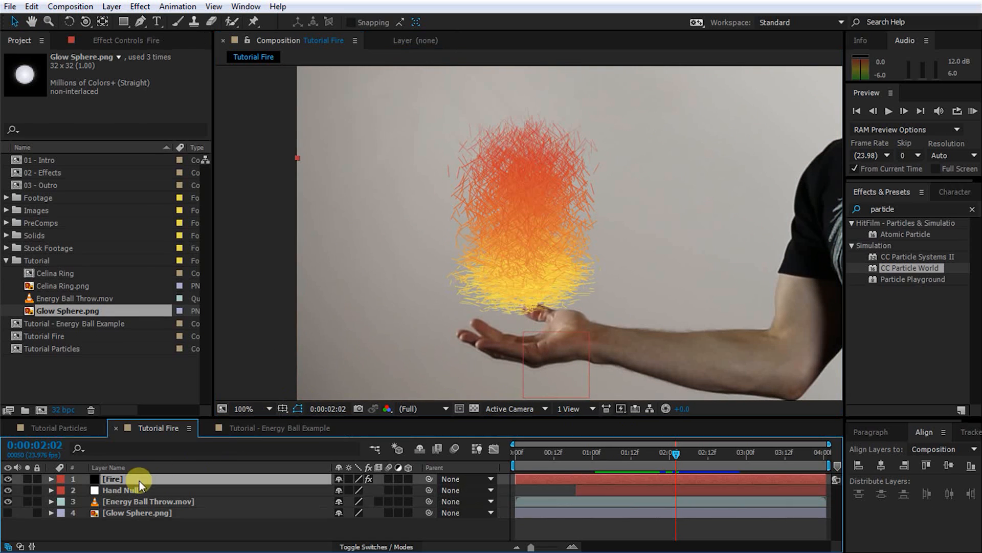
left_click(95, 44)
left_click(64, 72)
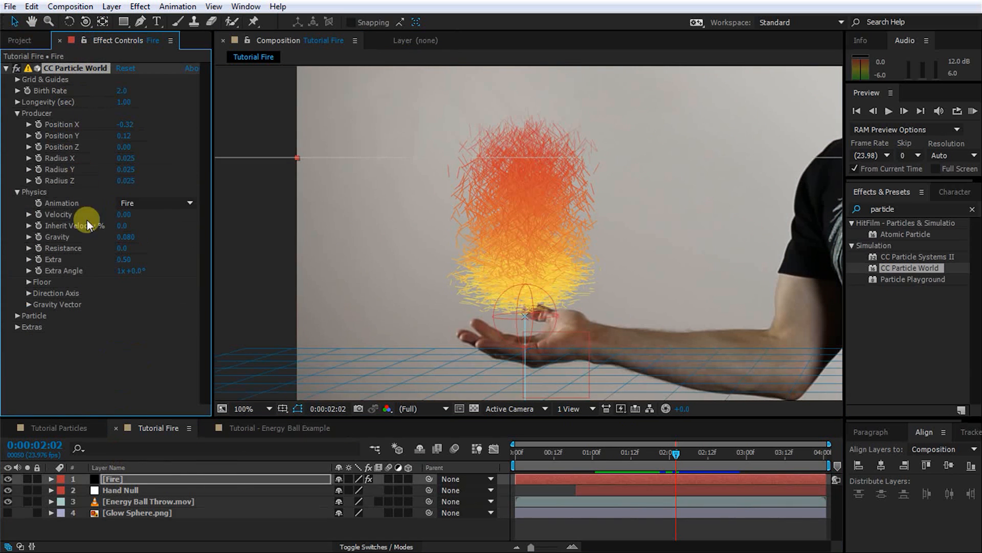
left_click(17, 315)
scroll(51, 262, "down", 5)
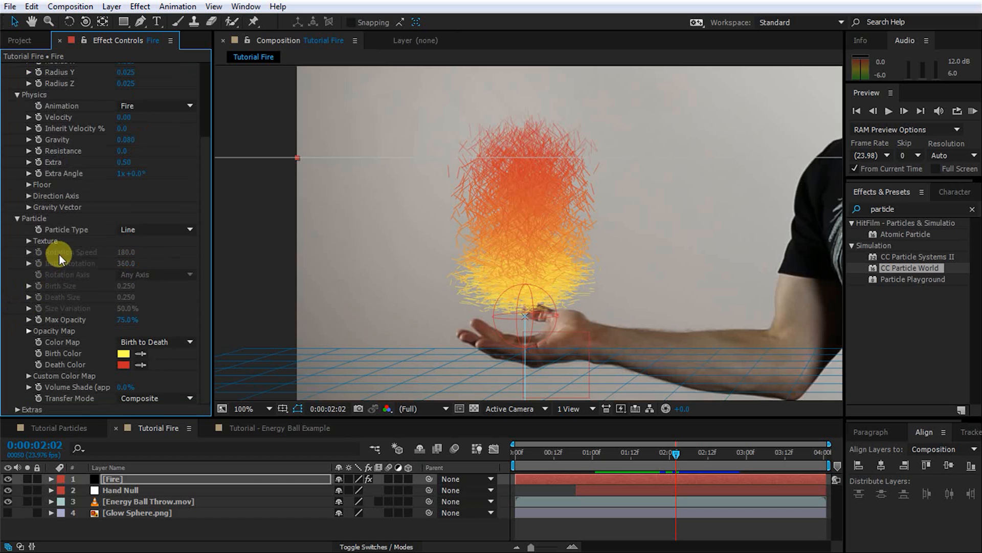
left_click(145, 230)
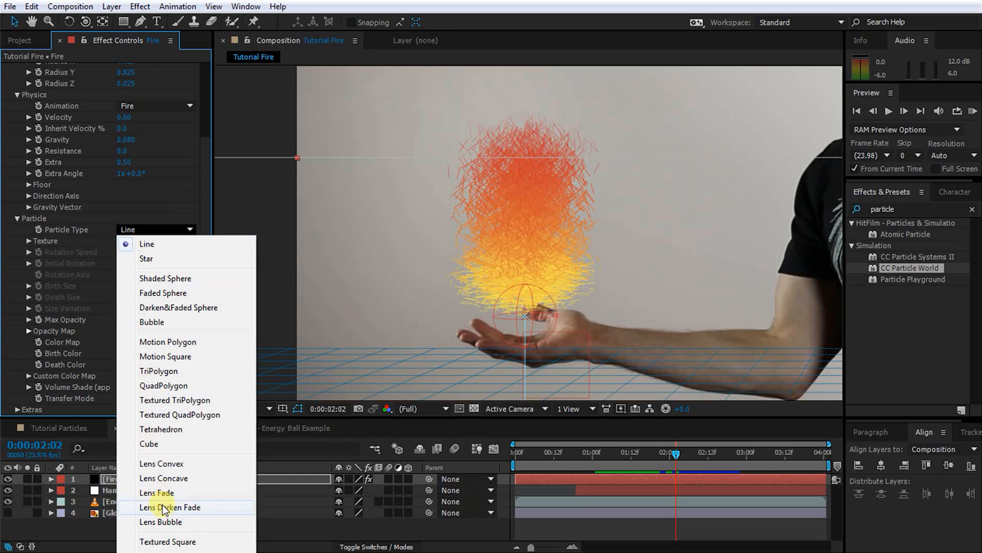
left_click(171, 552)
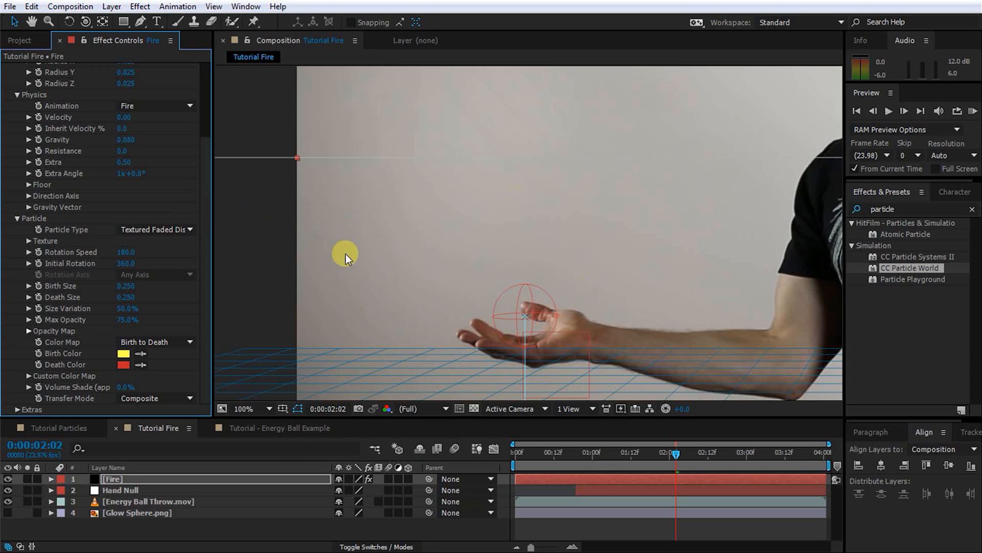
Use Glow Sphere.png as the particles' Texture Layer and scrub to 0:00:01:20 to preview them
left_click(29, 241)
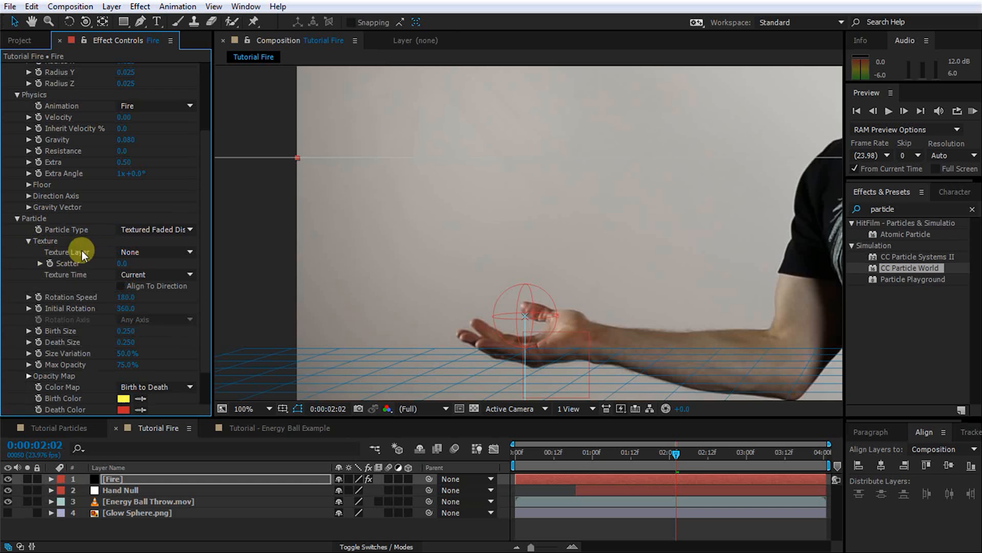
left_click(187, 251)
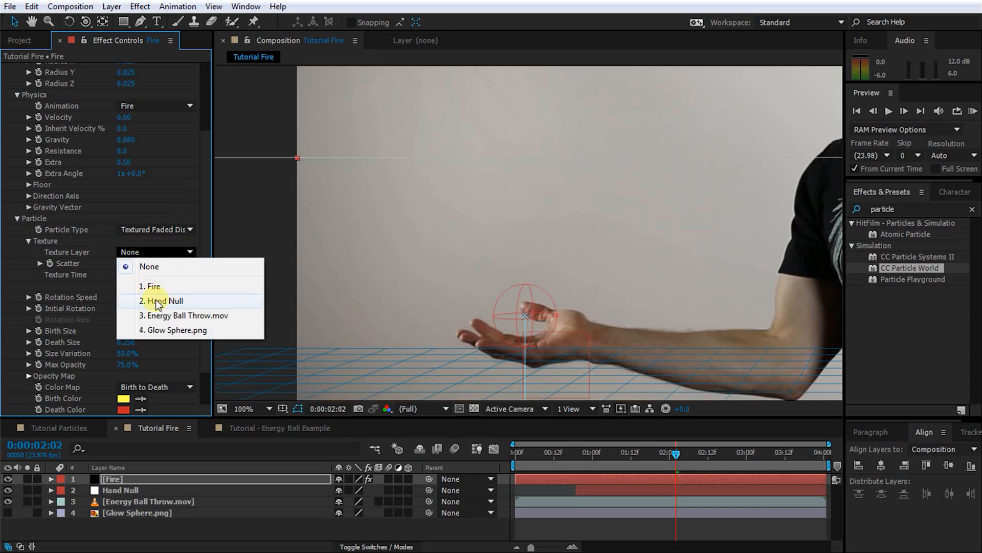
left_click(175, 330)
left_click_drag(637, 454, 658, 463)
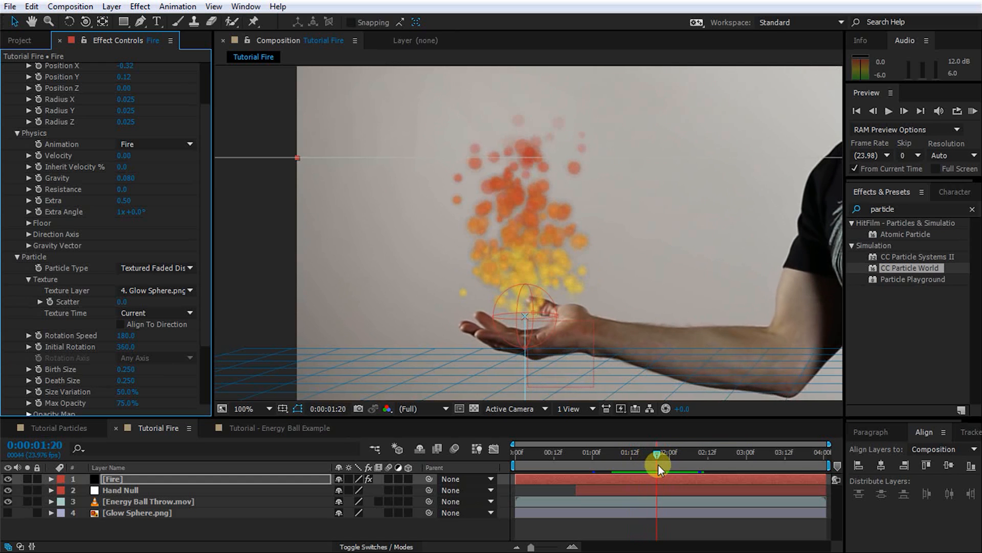
Set the Birth Rate to 5.0 and scrub to 0:00:01:14 to check the denser flame
left_click_drag(207, 112, 201, 57)
left_click(122, 91)
type("5")
key("Return")
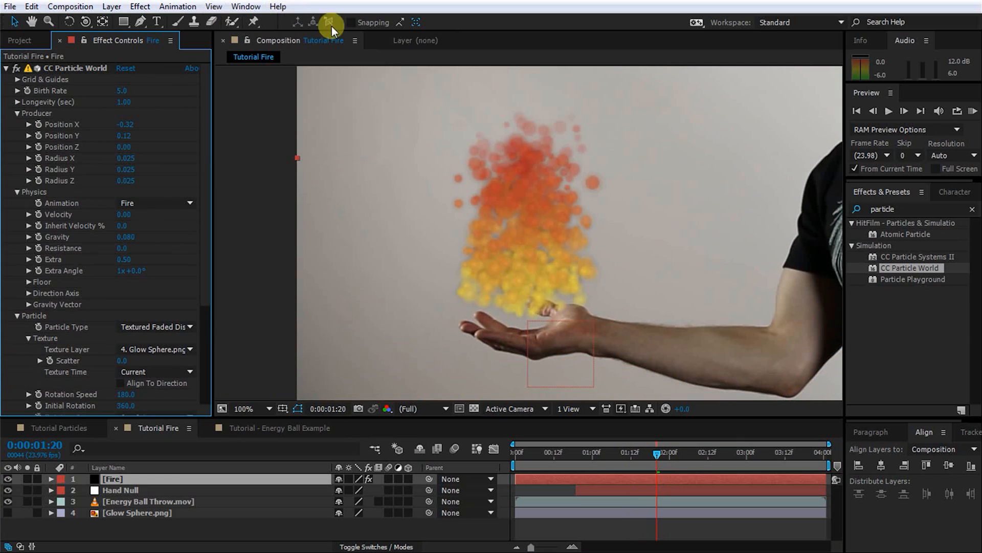
left_click_drag(649, 455, 636, 478)
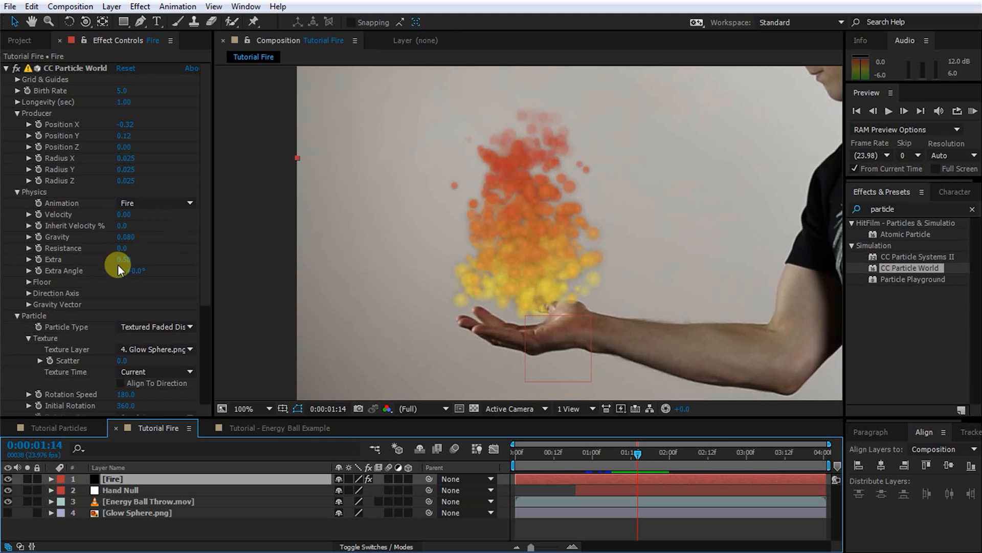
Set the Physics Extra value to 0.04 and play back the fire from 0:00:00:23
left_click_drag(125, 259, 96, 268)
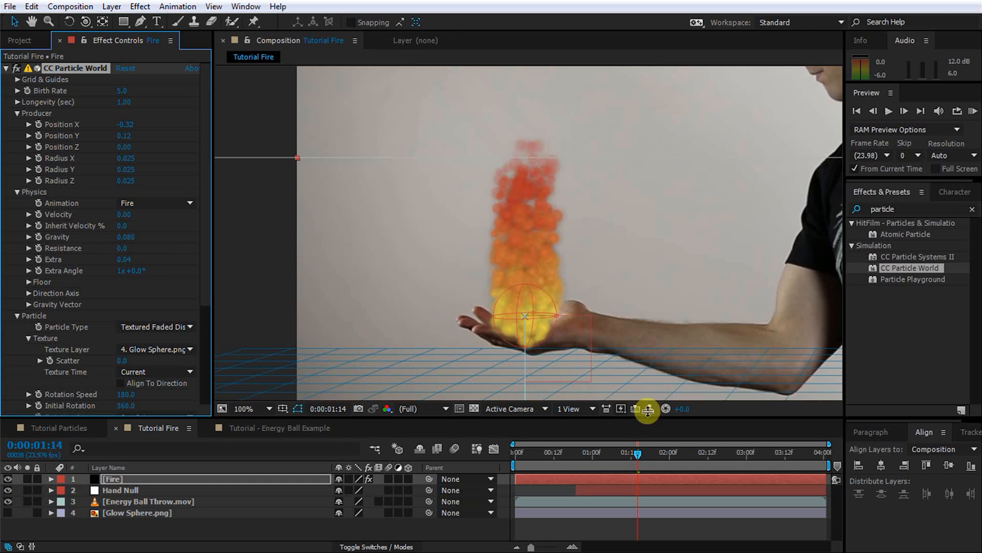
left_click_drag(634, 453, 589, 462)
key("space")
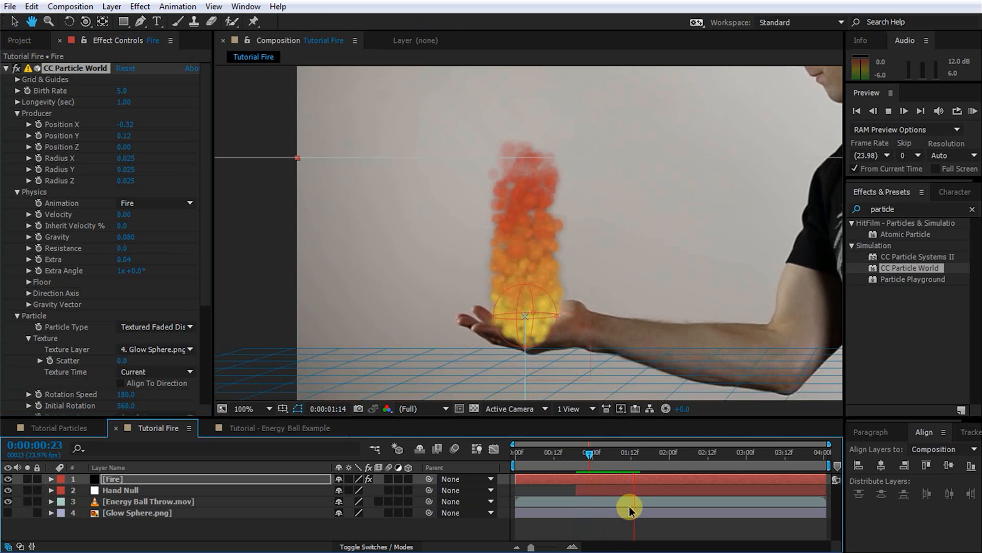
key("space")
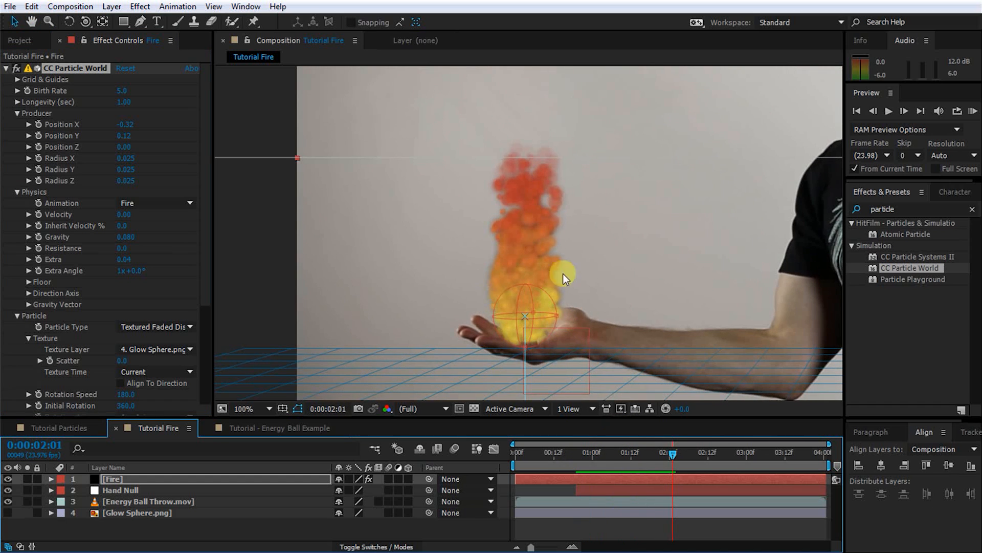
Set the particles' Death Size to 0.080 and Size Variation to 59.0%
left_click_drag(201, 126, 205, 220)
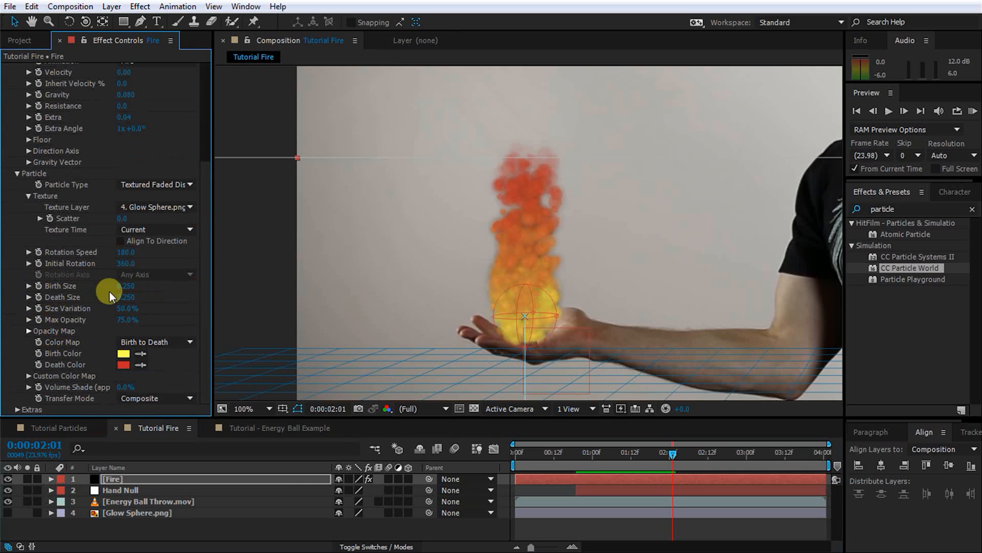
left_click_drag(124, 299, 118, 300)
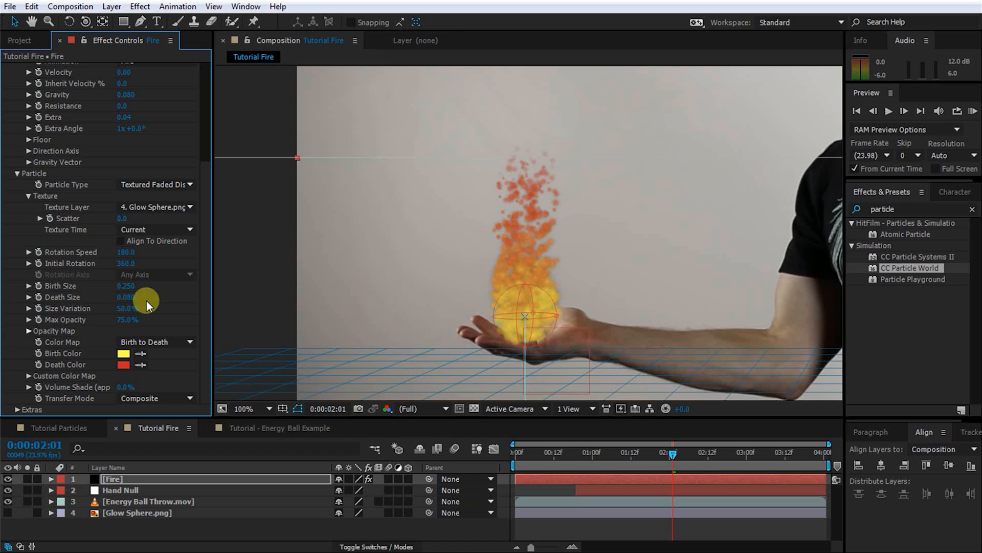
left_click_drag(128, 310, 139, 315)
Try the Screen Transfer Mode, settle on Add instead, and play back the fire from 0:00:01:01
left_click(175, 397)
left_click(155, 427)
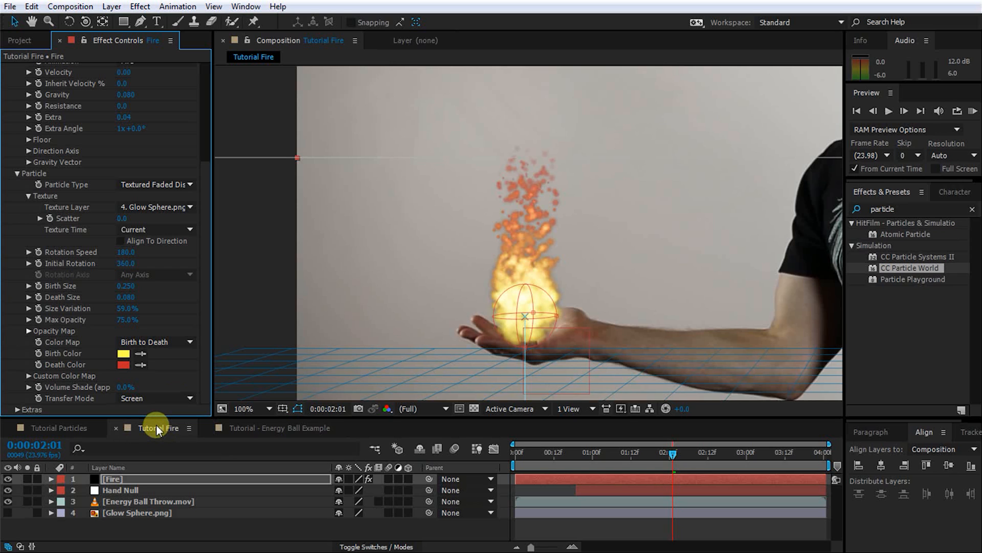
left_click(155, 398)
left_click(156, 438)
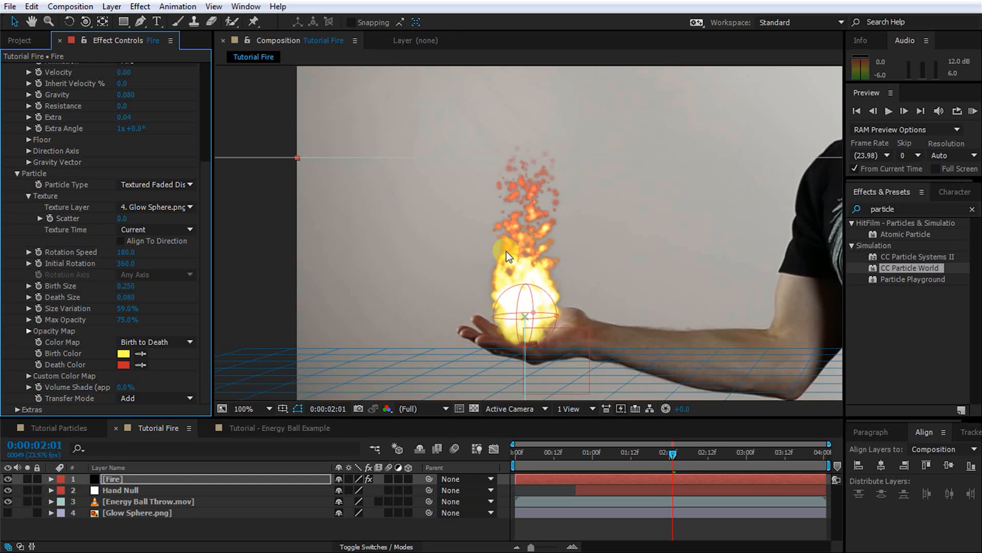
left_click(654, 531)
left_click_drag(635, 456, 596, 460)
key("space")
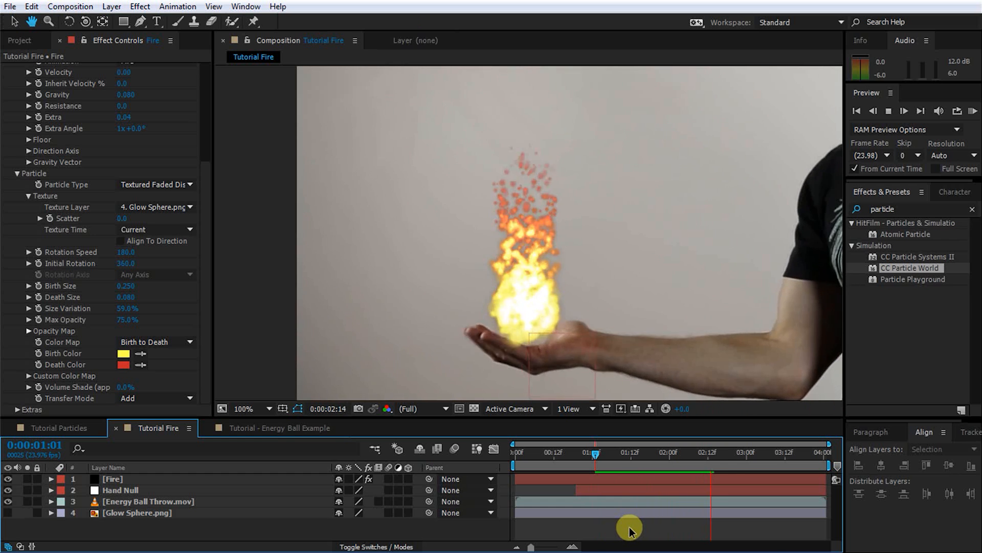
Move to 0:00:01:20 and reshape the particles' Opacity Map so opacity fades out gradually over the second half of their life
key("space")
left_click_drag(698, 456, 658, 457)
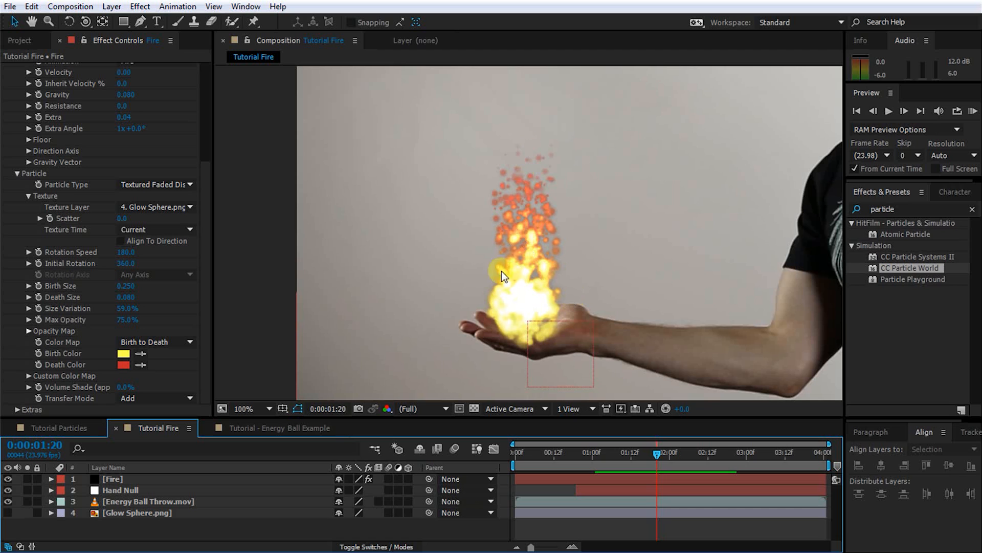
left_click(29, 331)
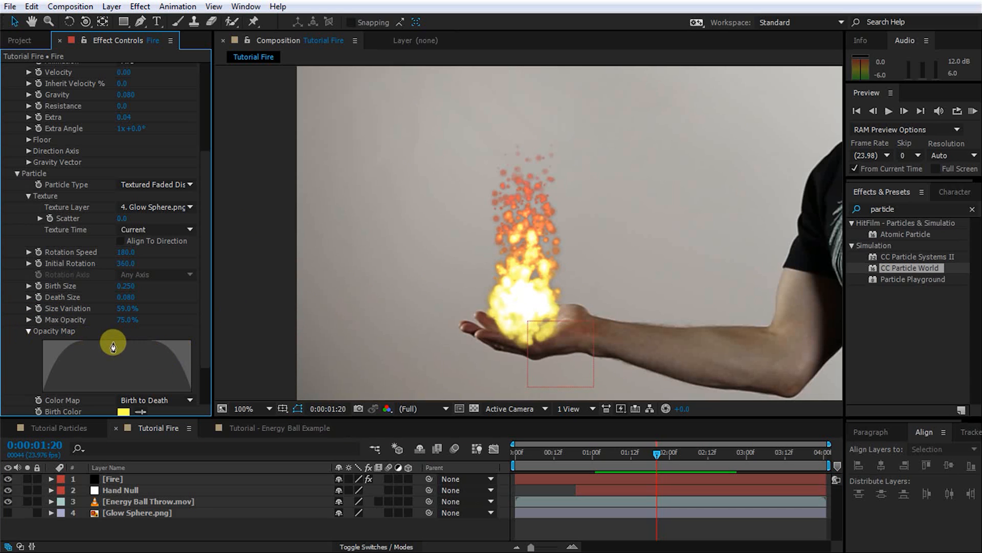
mouse_move(113, 346)
left_mouse_down()
mouse_move(166, 368)
mouse_move(174, 386)
mouse_move(193, 394)
left_mouse_up()
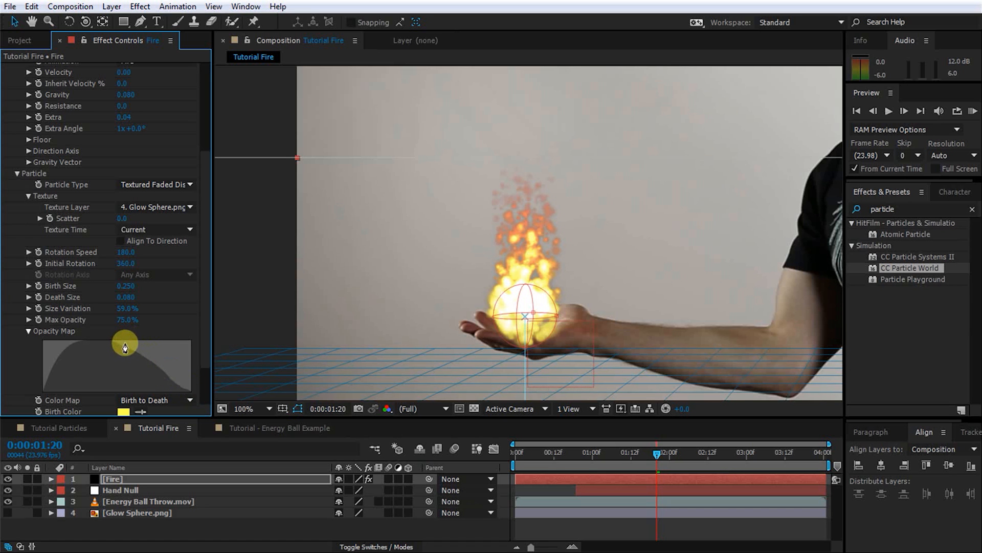
Set the particles' Color Map to Custom and expand the Custom Color Map settings
scroll(179, 313, "down", 3)
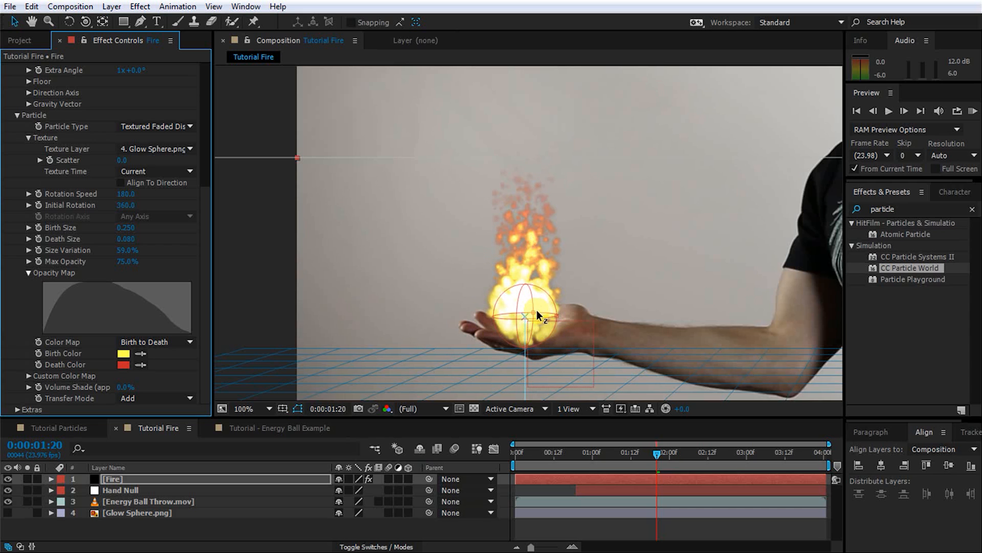
left_click(165, 346)
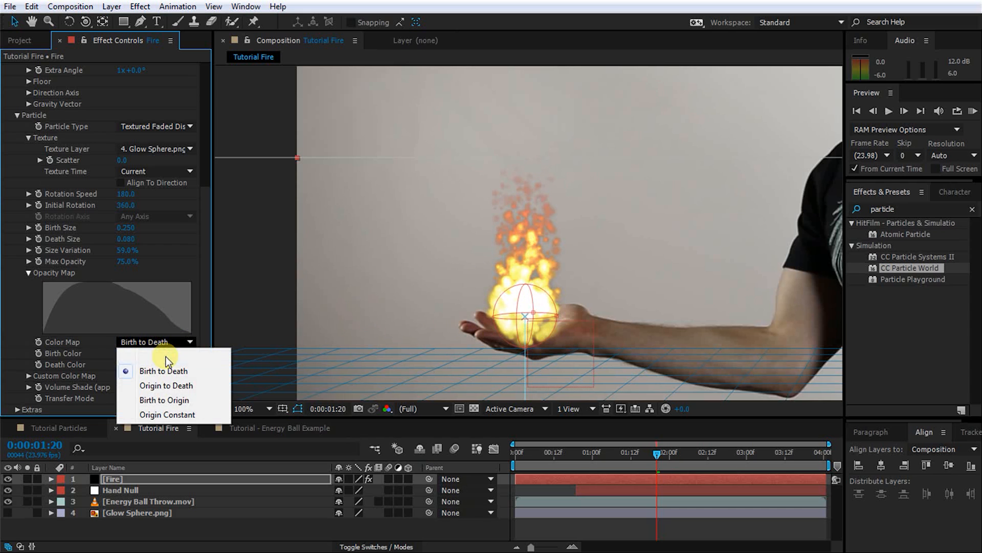
left_click(166, 356)
left_click(29, 376)
scroll(138, 355, "down", 3)
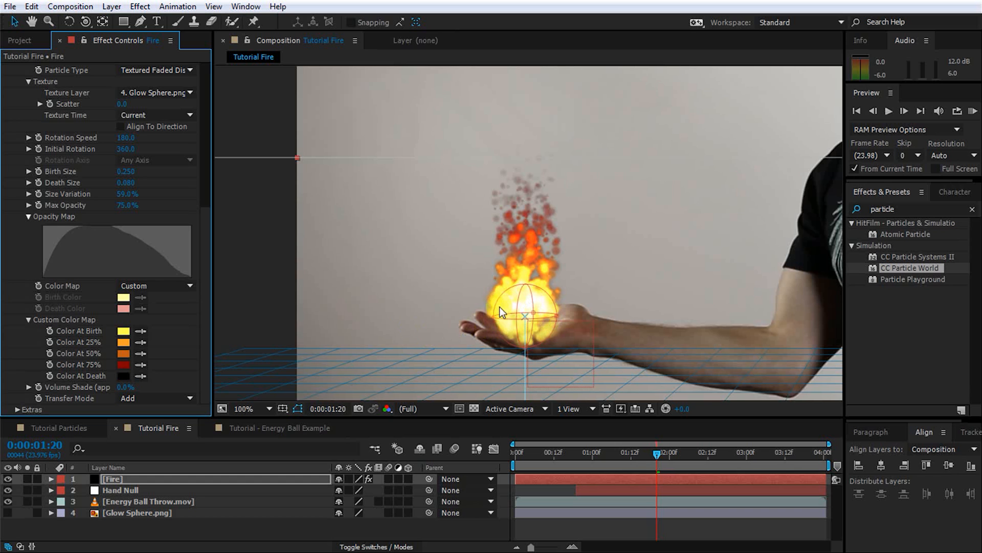
Darken the custom particle colors: red-orange at 25%, dark red at 50% and very dark red at 75%
left_click(124, 363)
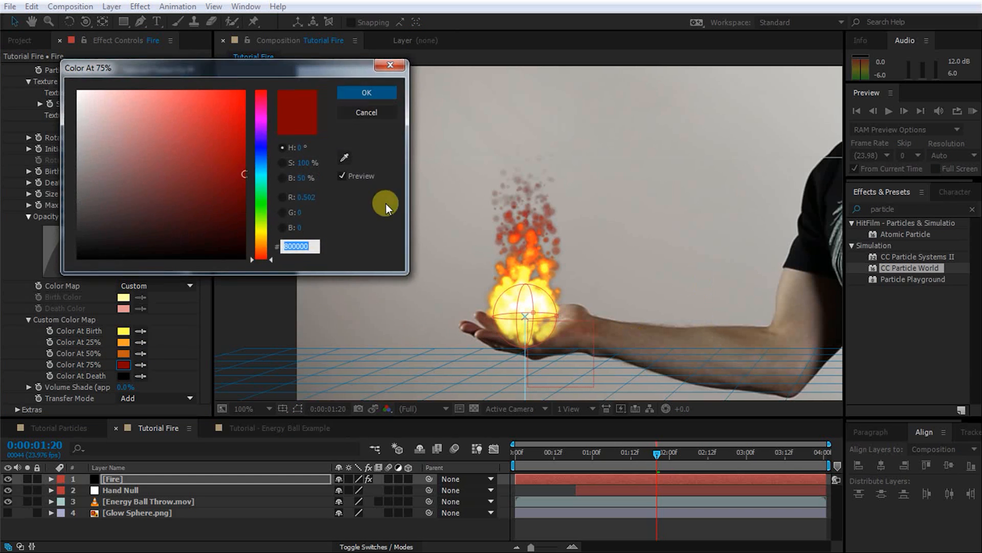
left_click(366, 92)
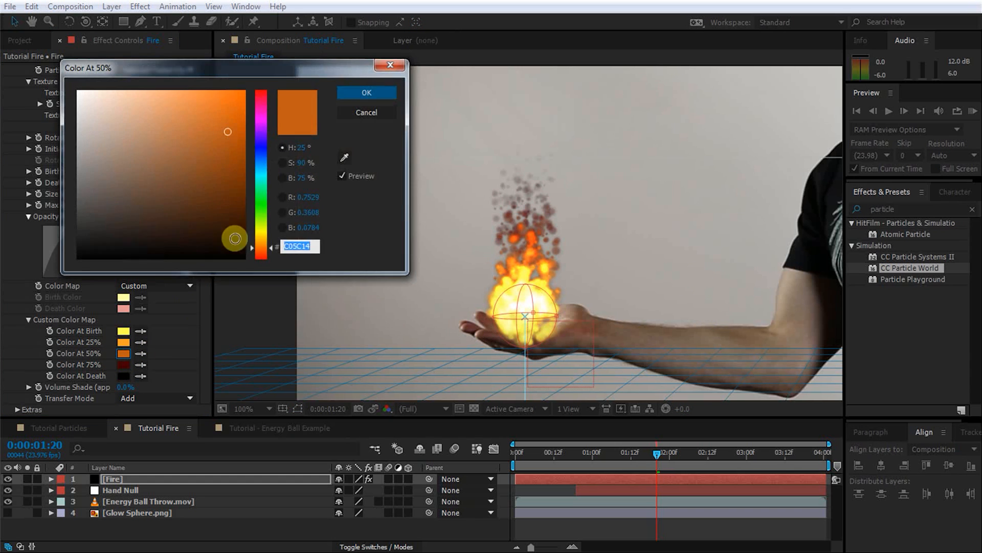
left_click(261, 254)
left_click(246, 174)
left_click(367, 91)
left_click(123, 342)
left_click(263, 251)
left_click(230, 108)
left_click_drag(229, 107, 241, 136)
left_click(358, 93)
Play back the recolored fire from 0:00:01:00 and stop at 0:00:01:19
left_click_drag(657, 453, 593, 456)
key("space")
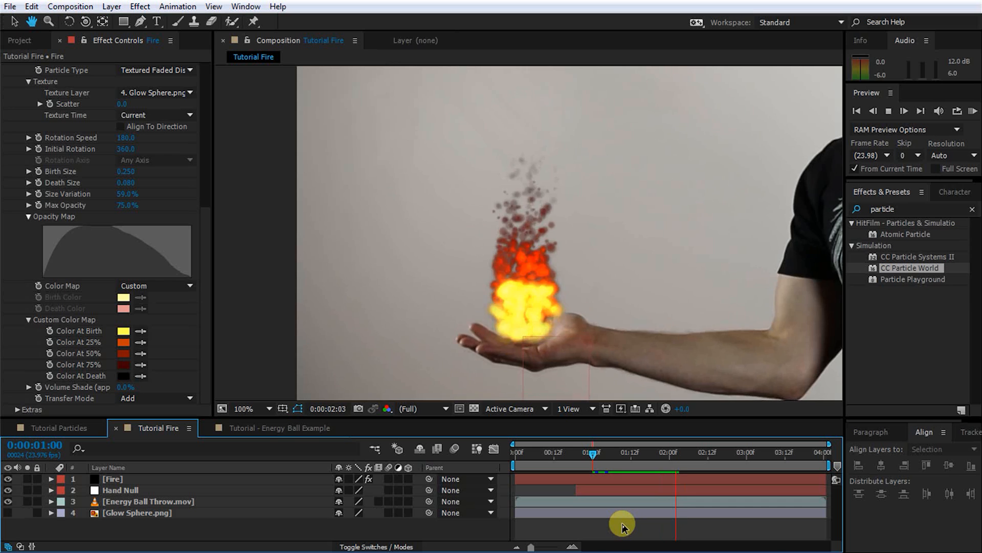
key("space")
mouse_move(656, 468)
left_mouse_down()
mouse_move(683, 458)
mouse_move(622, 451)
mouse_move(653, 456)
left_mouse_up()
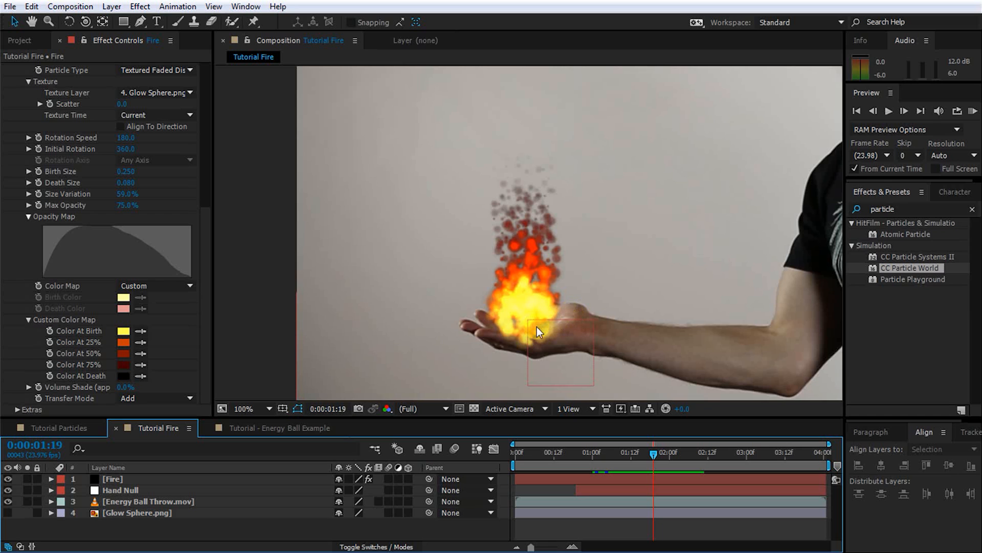
Apply Directional Blur to the Fire layer with a Blur Length of 9.5
left_click(141, 478)
left_click(912, 204)
type("directio")
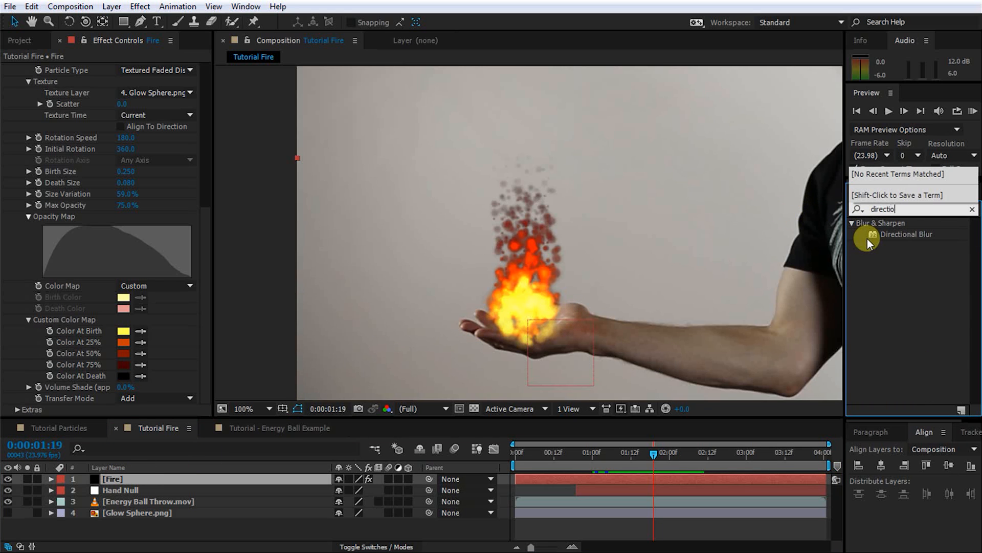
type("n")
double_click(917, 234)
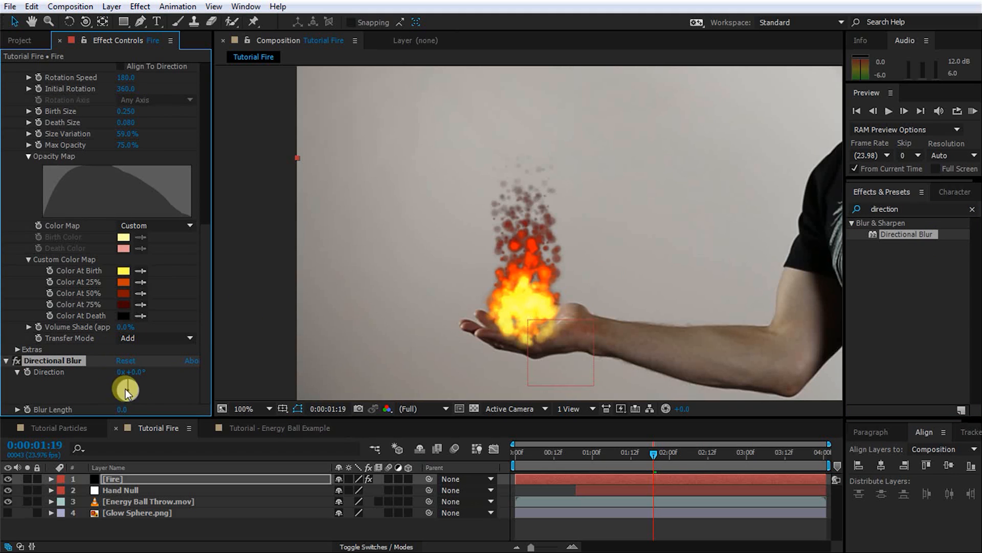
left_click_drag(122, 411, 191, 412)
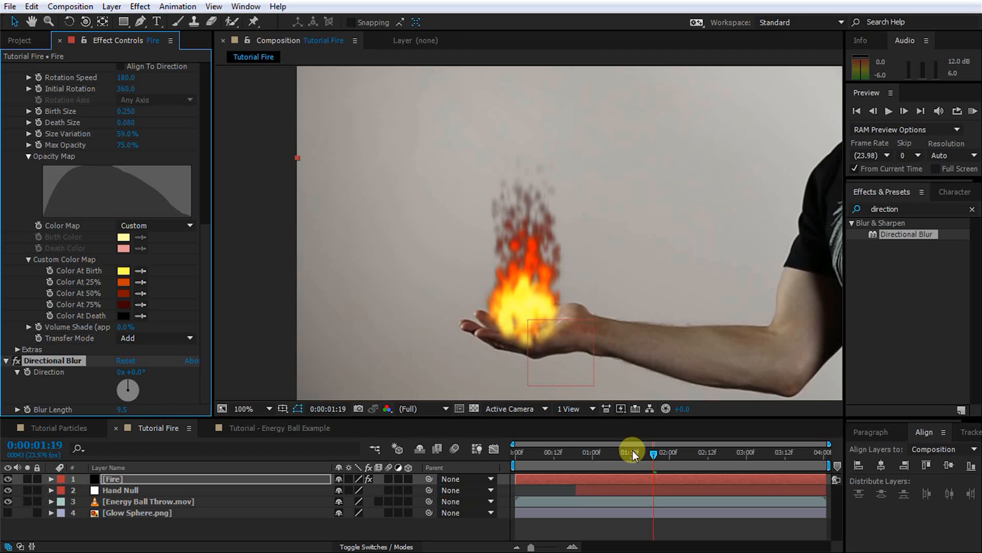
Play back the directionally blurred fire from 0:00:01:01
left_click_drag(642, 456, 595, 458)
left_click(665, 525)
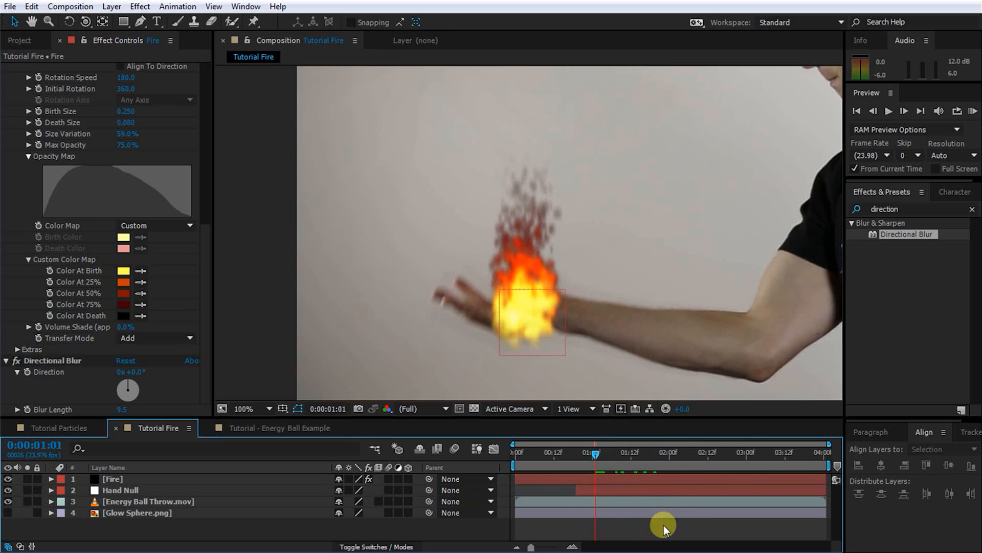
key("space")
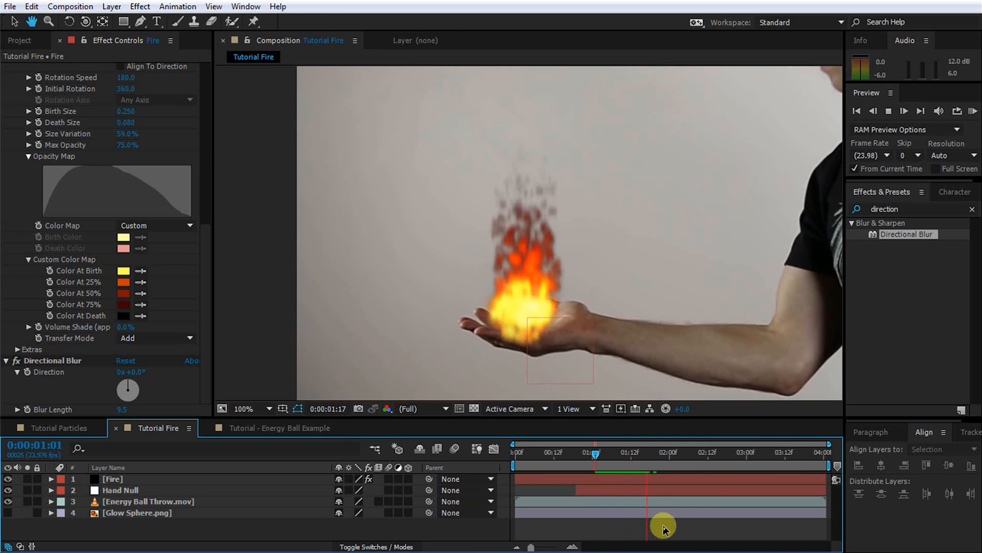
key("space")
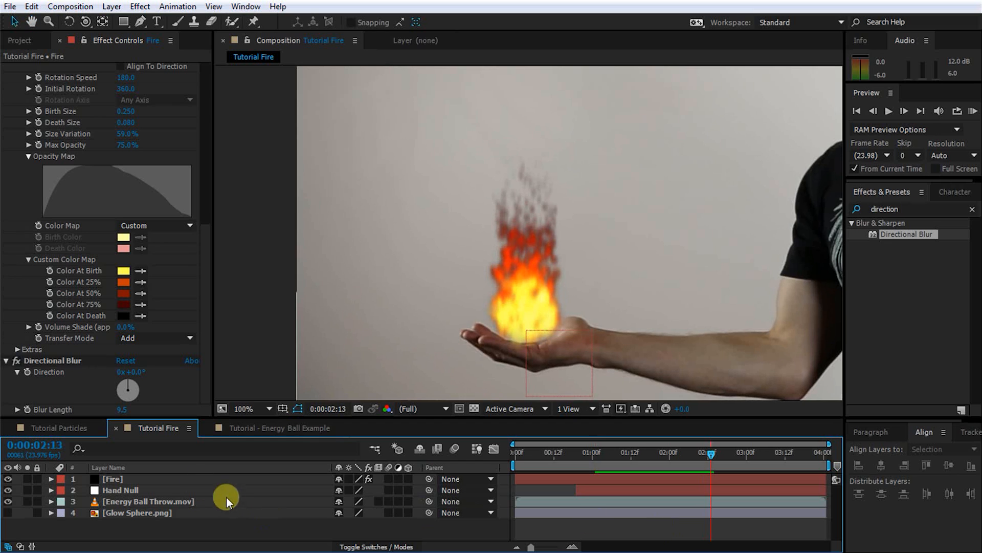
Apply CC Vector Blur to the Fire layer with an Amount of 10.0
left_click(170, 480)
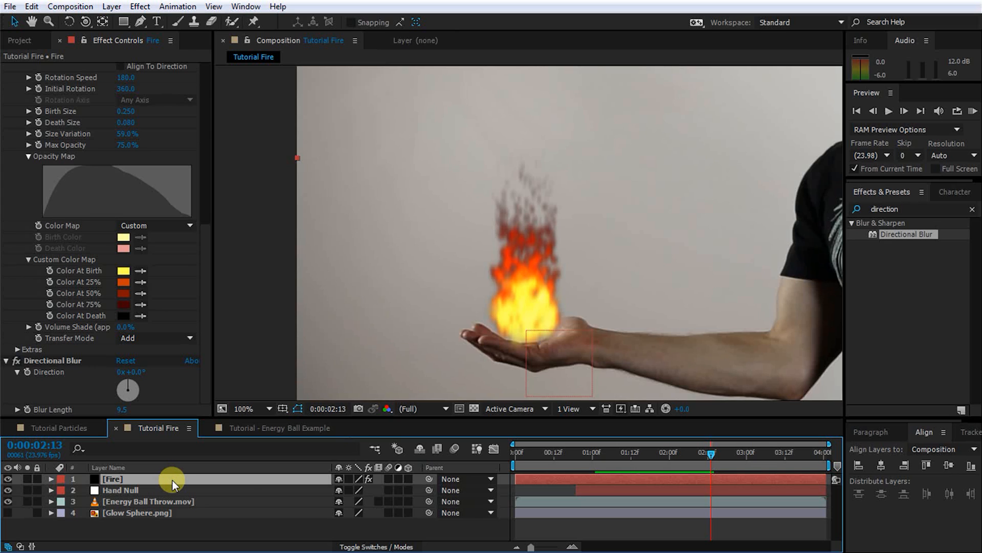
double_click(920, 208)
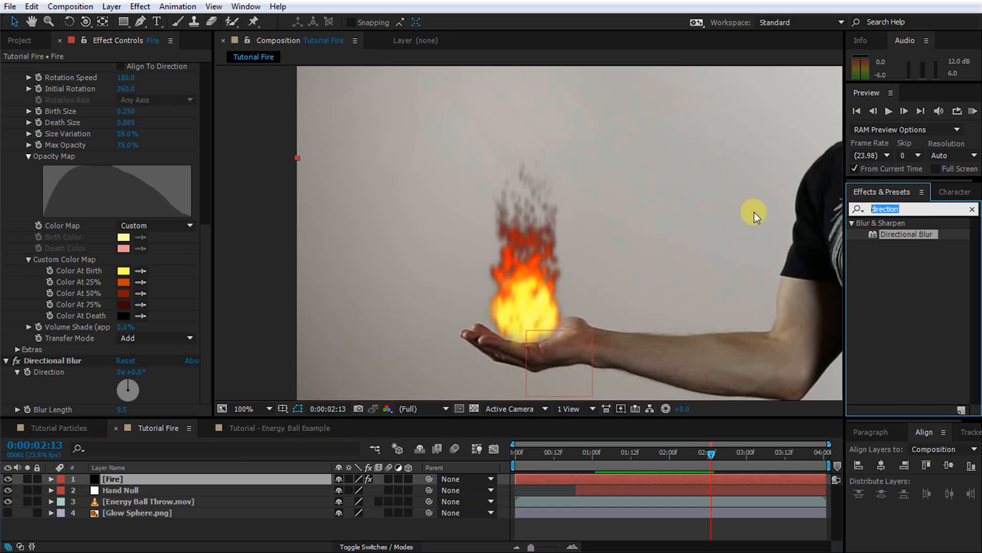
type("vector")
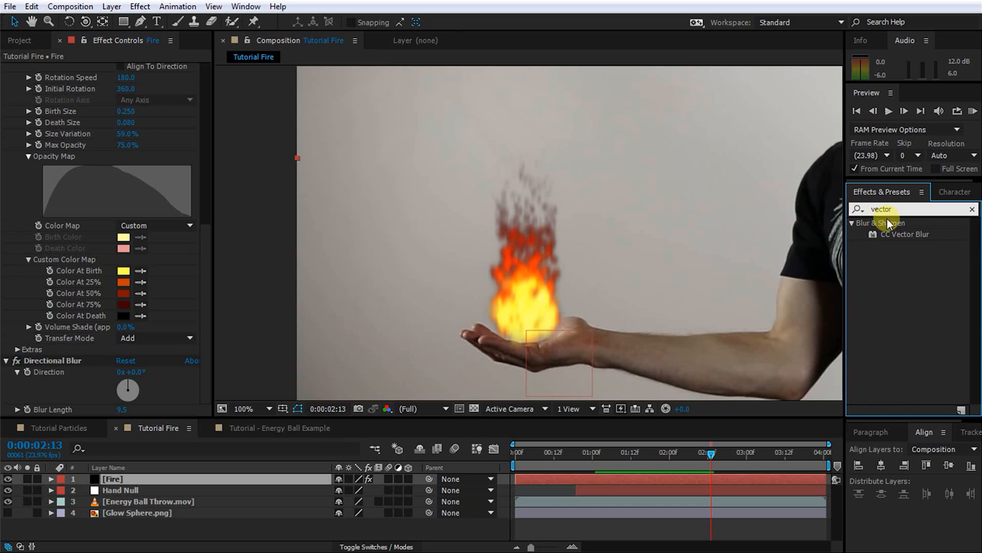
double_click(904, 234)
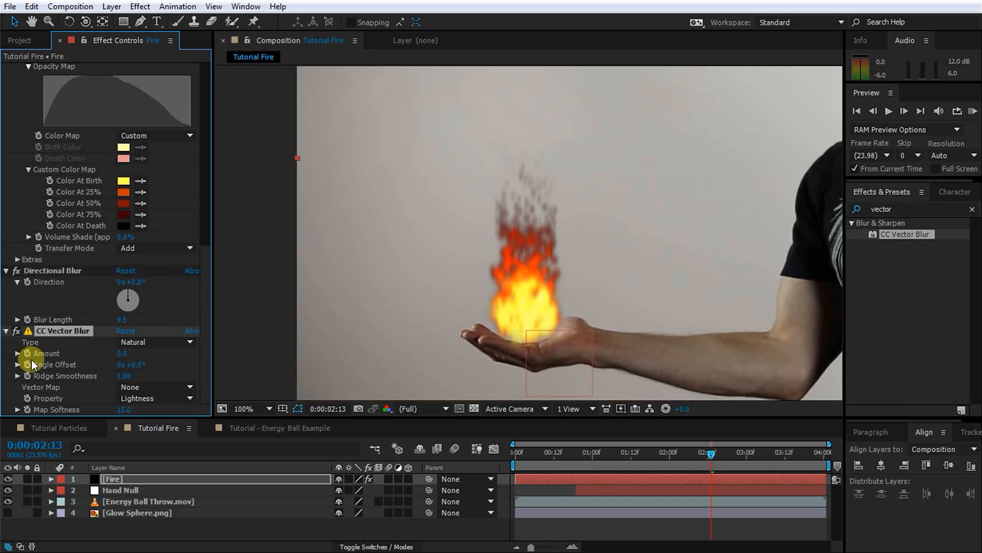
mouse_move(120, 353)
left_mouse_down()
mouse_move(266, 355)
mouse_move(36, 355)
mouse_move(151, 360)
mouse_move(126, 352)
left_mouse_up()
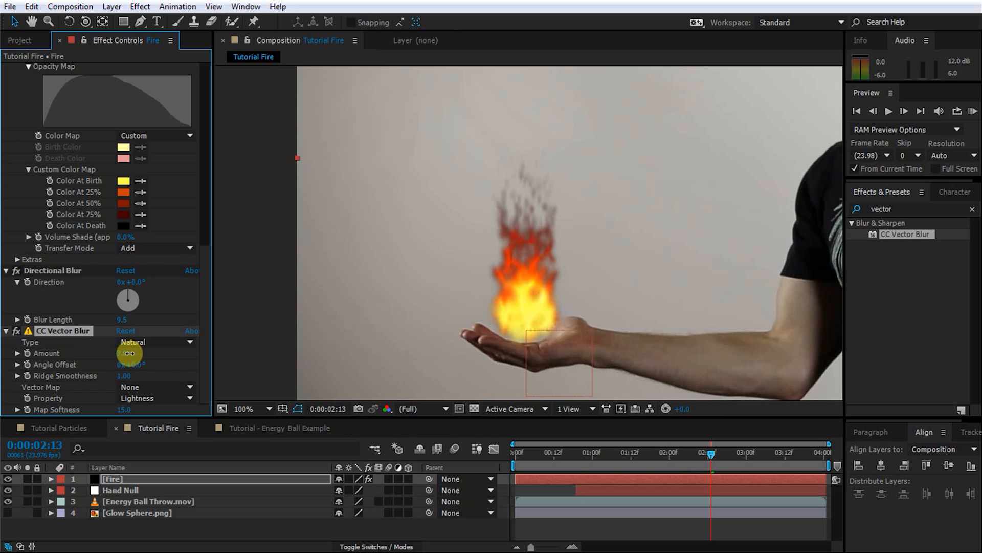
left_click_drag(122, 351, 128, 352)
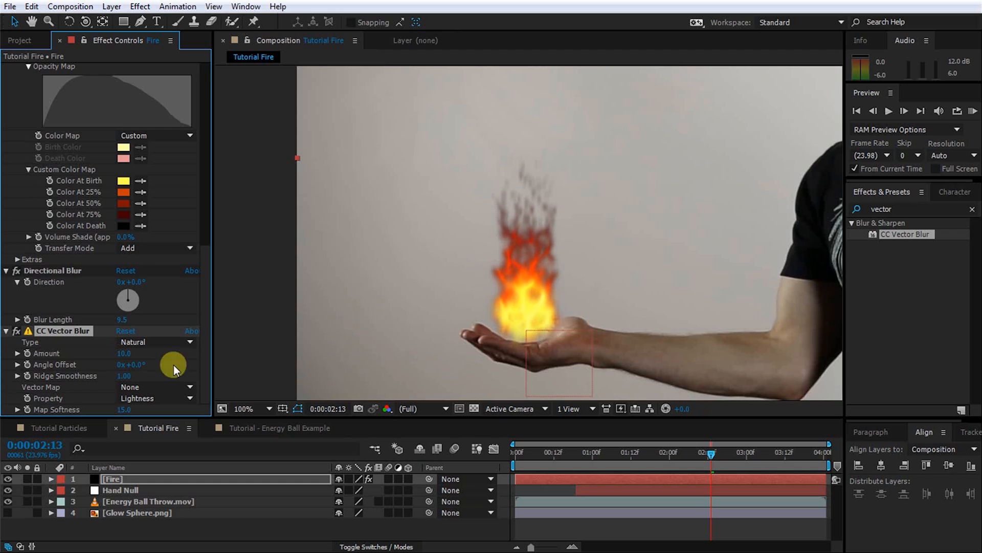
Play back the vector-blurred fire from 0:00:01:05
left_click_drag(650, 457, 610, 455)
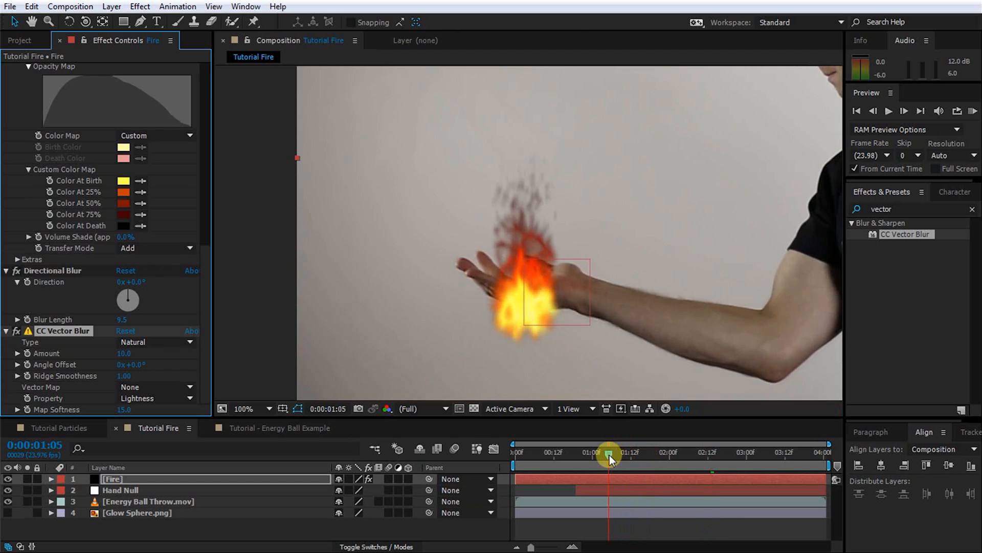
left_click(646, 527)
key("space")
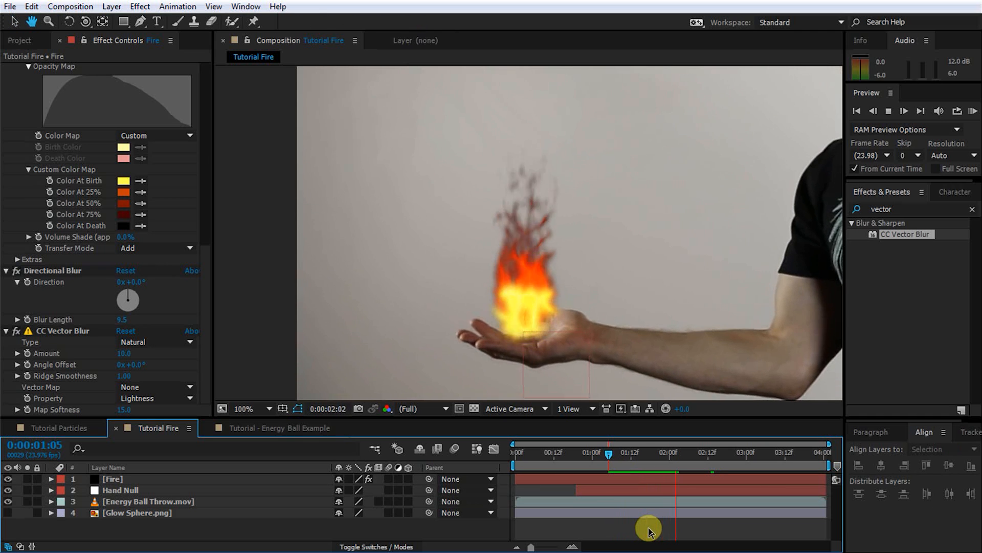
key("space")
Set the CC Vector Blur Amount to 5.0 and play back the fire from 0:00:01:18
left_click_drag(122, 358, 151, 360)
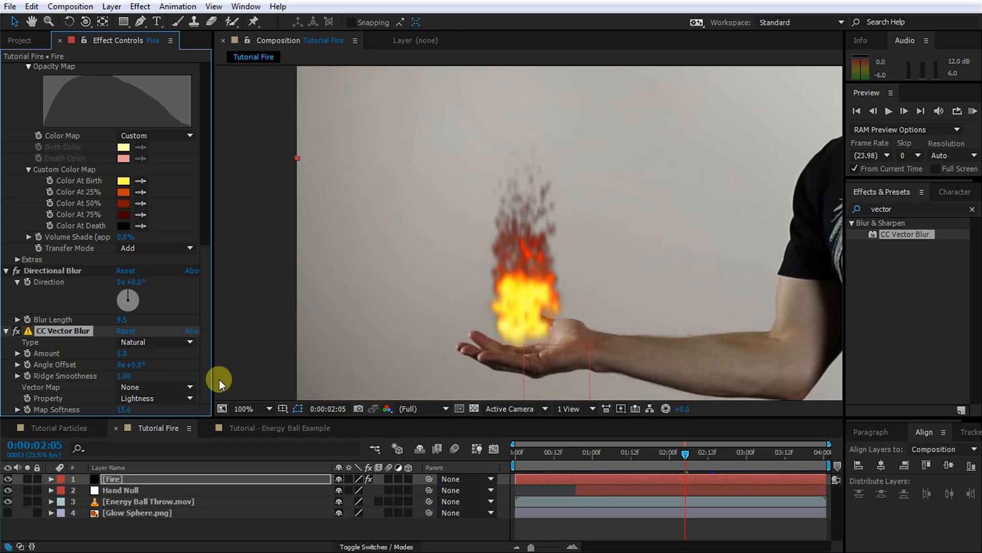
key("space")
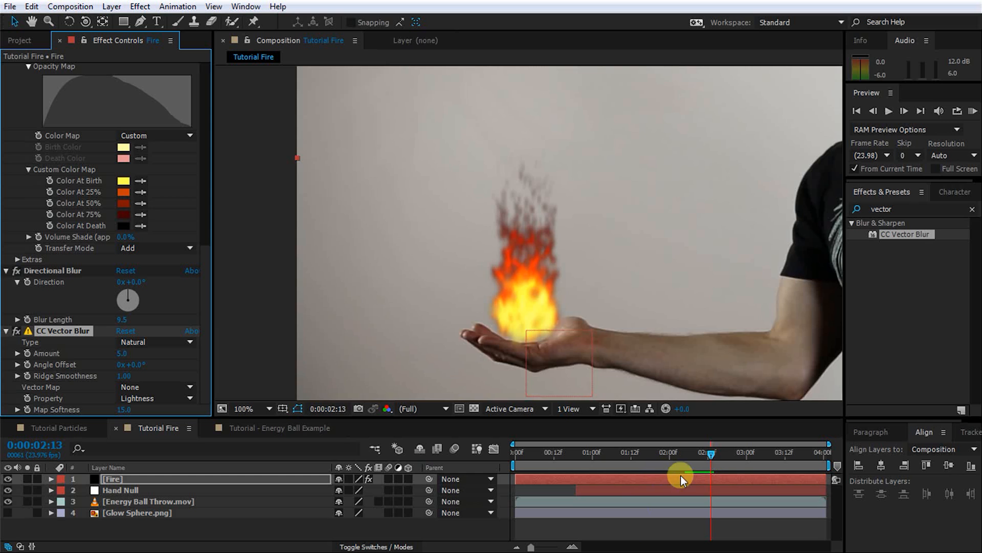
left_click_drag(687, 455, 650, 452)
key("space")
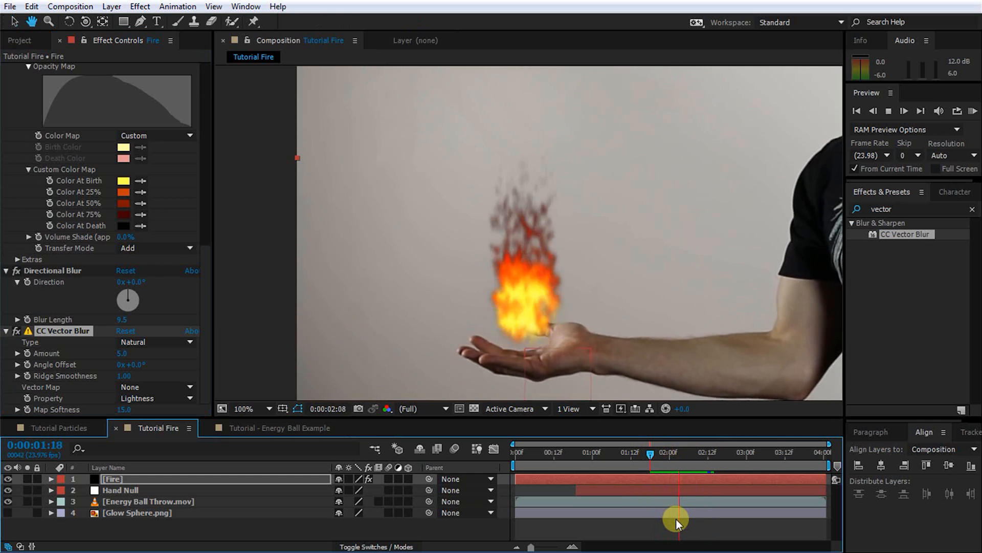
left_click_drag(728, 451, 708, 476)
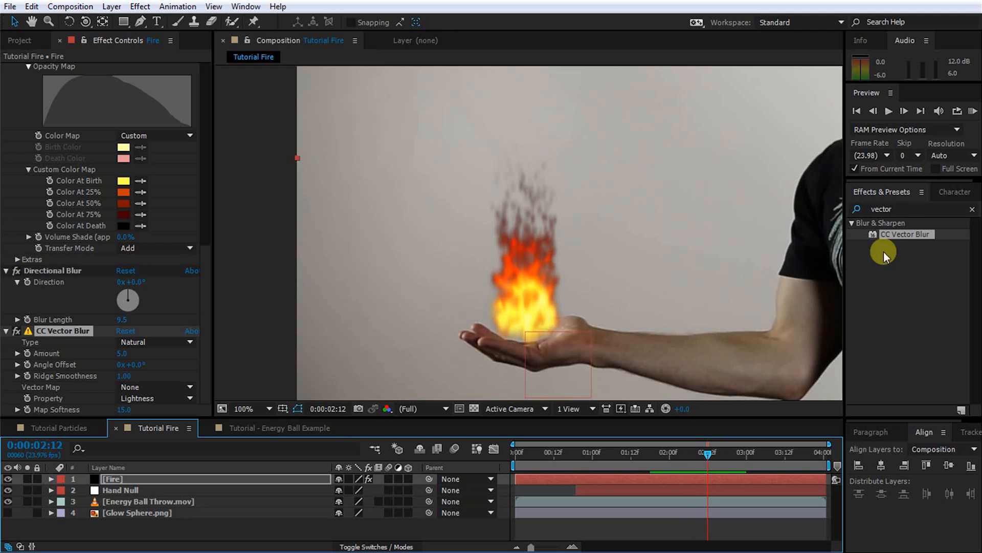
Apply the Stylize Glow effect to the Fire layer with Glow Threshold 93.7%, Glow Radius 132.0 and Glow Intensity 2.2
left_click_drag(904, 211, 790, 204)
type("glow")
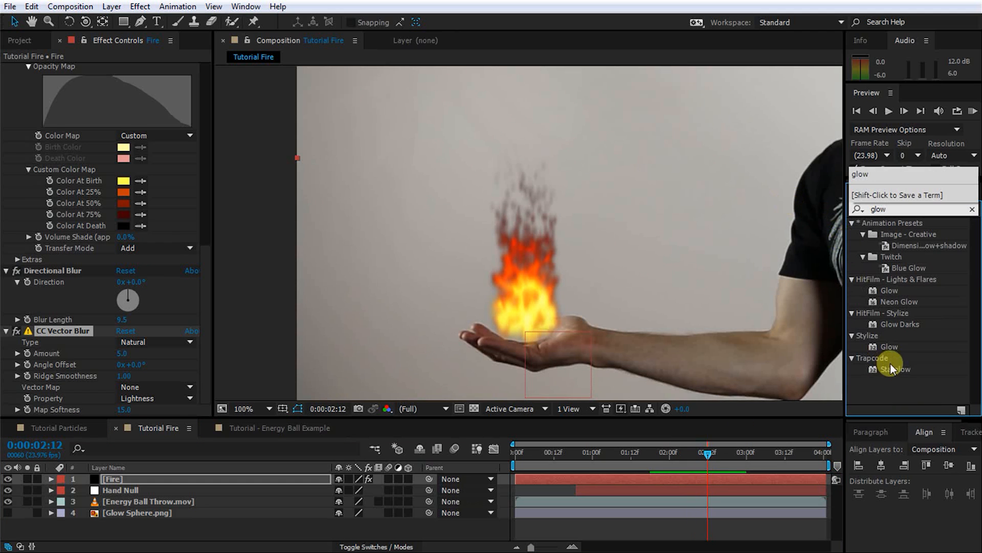
double_click(891, 346)
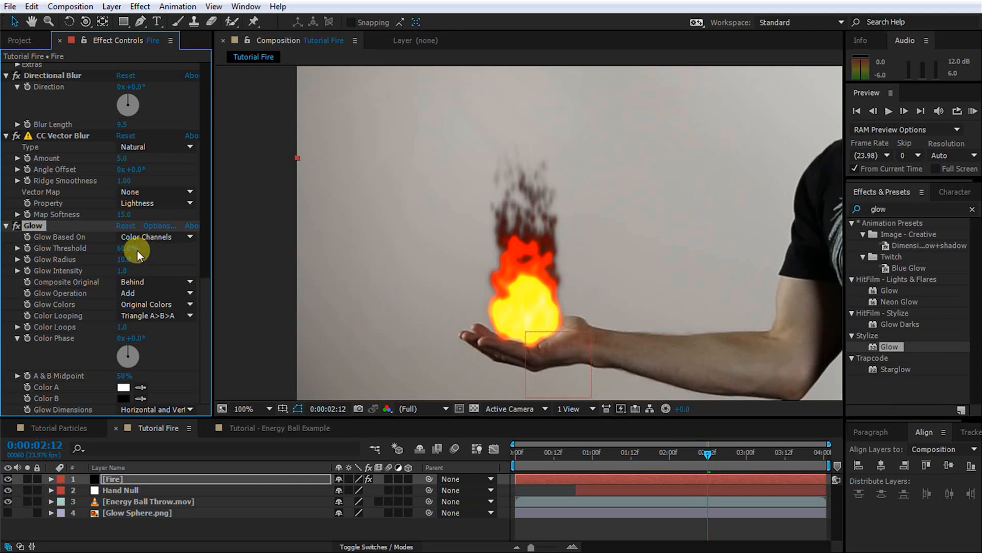
left_click_drag(115, 248, 220, 250)
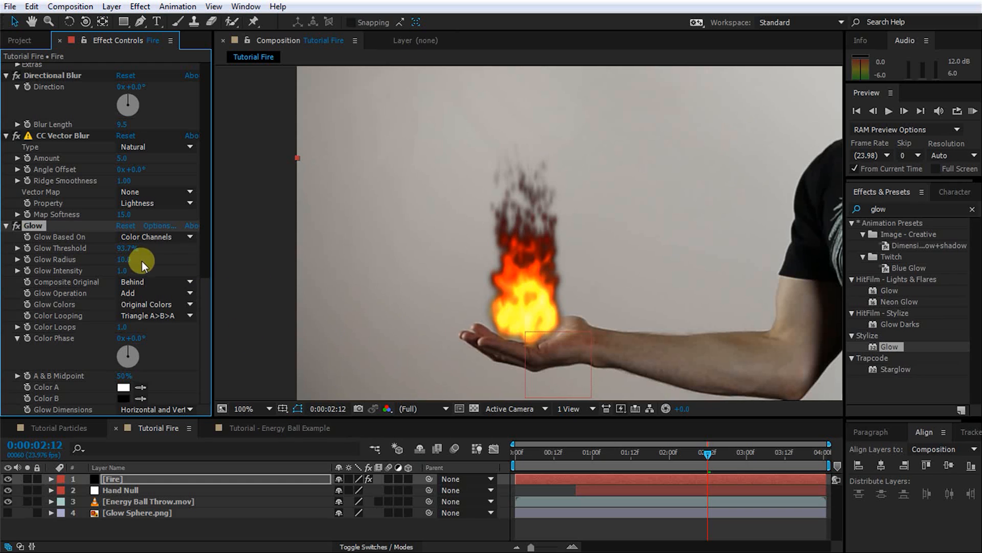
left_click_drag(122, 260, 213, 272)
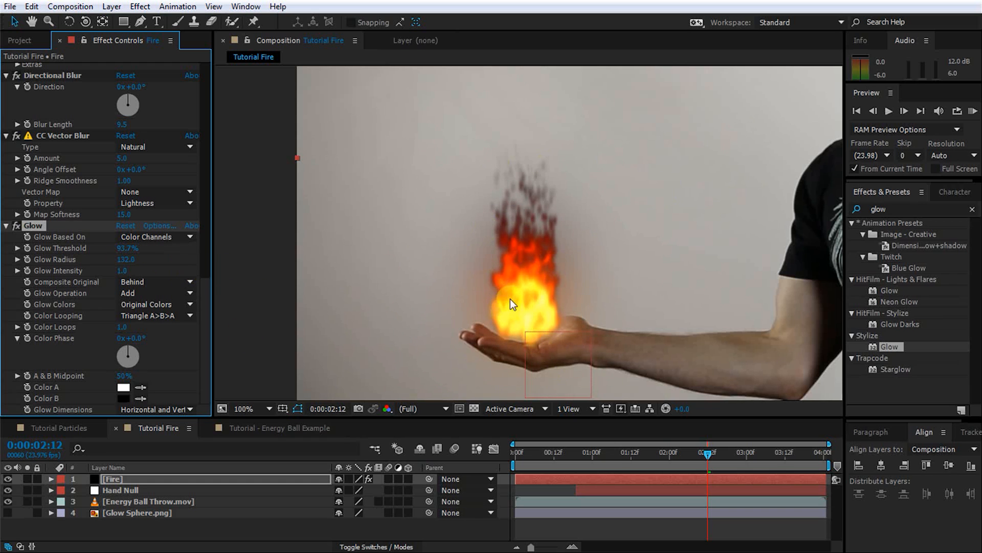
left_click_drag(122, 271, 204, 270)
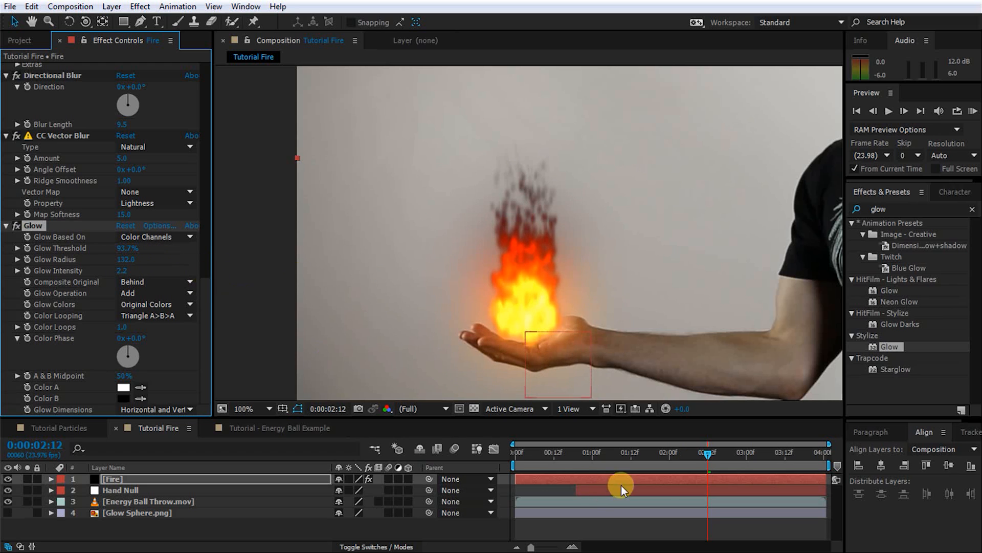
Play back the glowing fire from 0:00:01:08
left_click_drag(706, 455, 619, 464)
key("space")
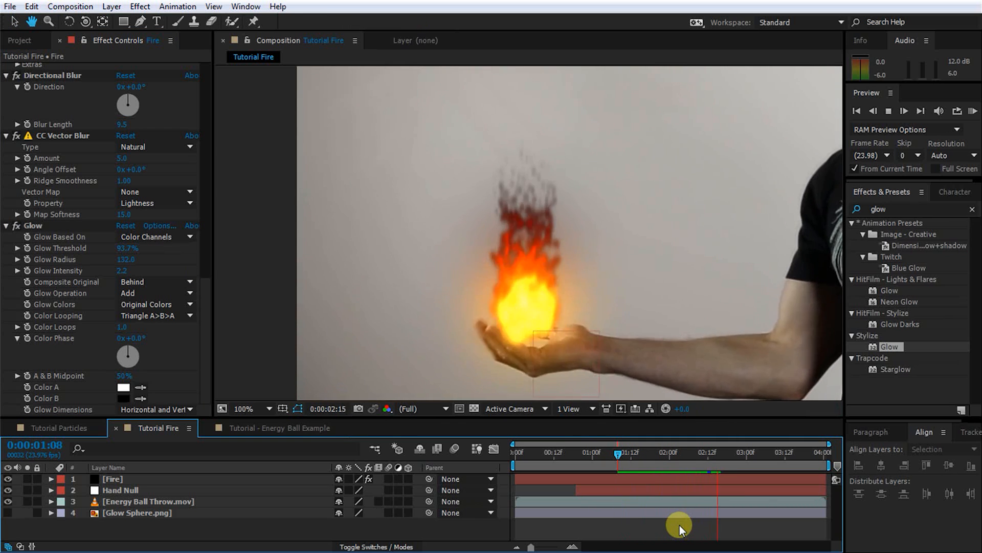
key("space")
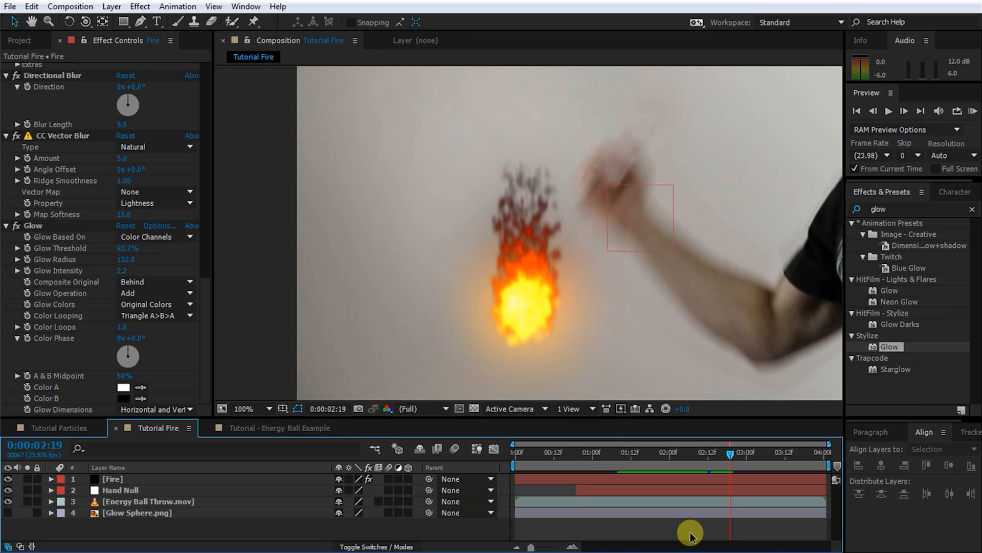
Fit the whole composition frame in the viewer and scrub to 0:00:01:15
key("shift+slash")
left_click_drag(708, 461, 640, 478)
left_click(342, 281)
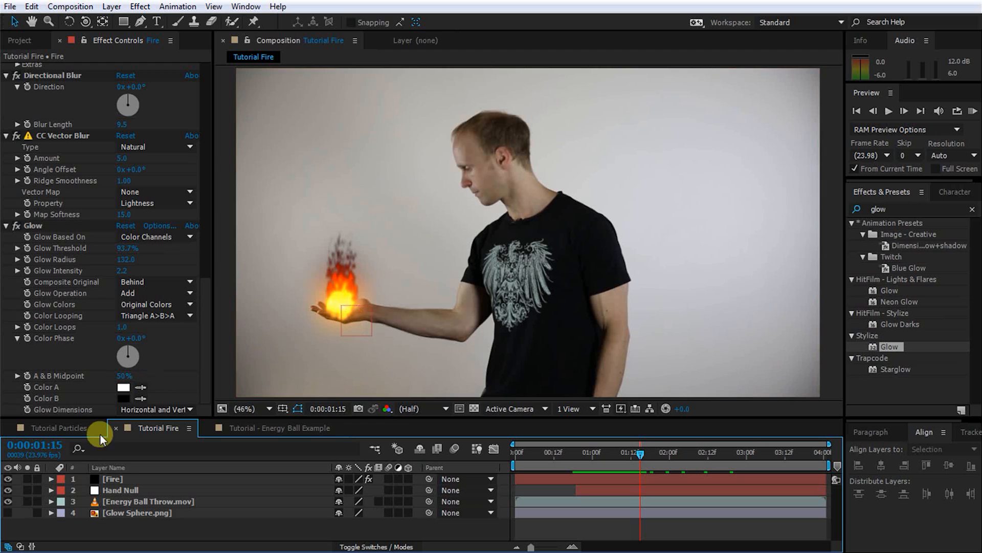
Shift the Fire layer in time to start just before the Hand Null layer, and scrub through the footage to 0:00:00:23
left_click(114, 480)
left_click_drag(639, 467, 585, 486)
left_click_drag(573, 455, 744, 501)
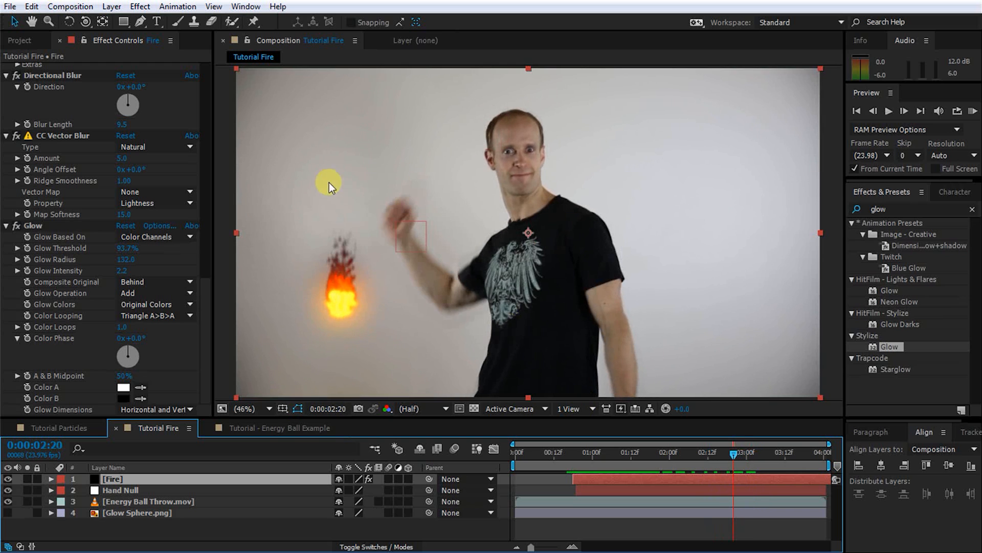
left_click_drag(607, 459, 582, 457)
left_click_drag(607, 463, 567, 456)
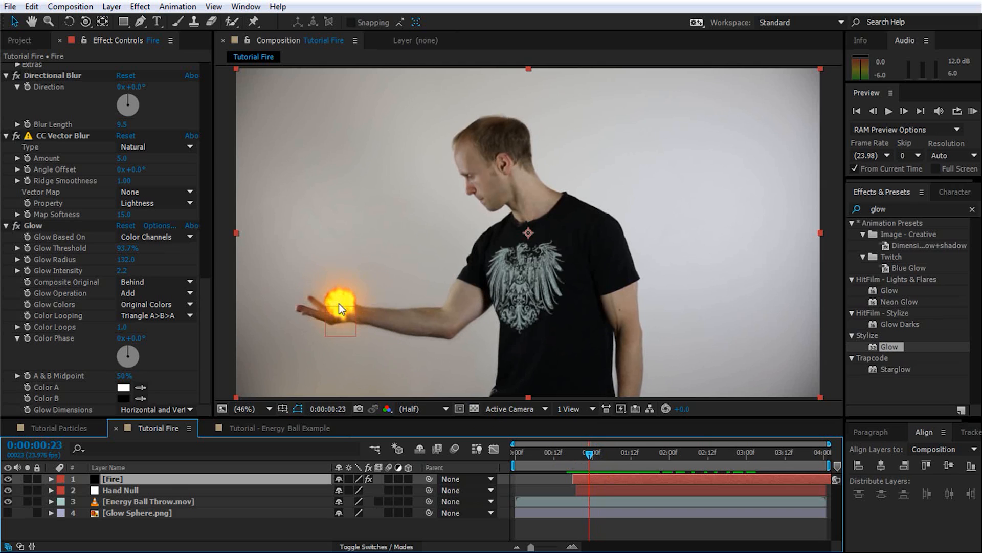
Parent the Fire layer to Hand Null and play back the result from 0:00:00:16
left_click(139, 490)
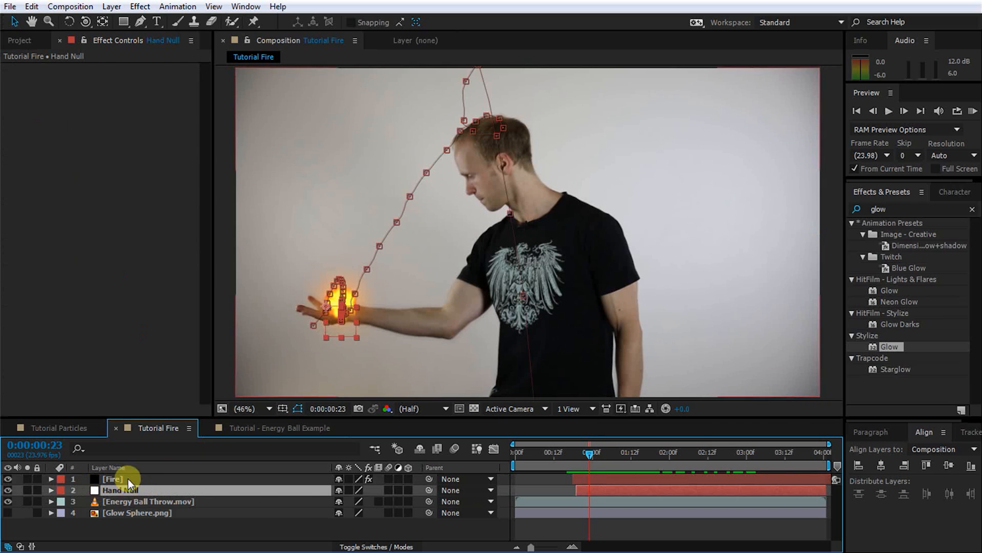
left_click(128, 478)
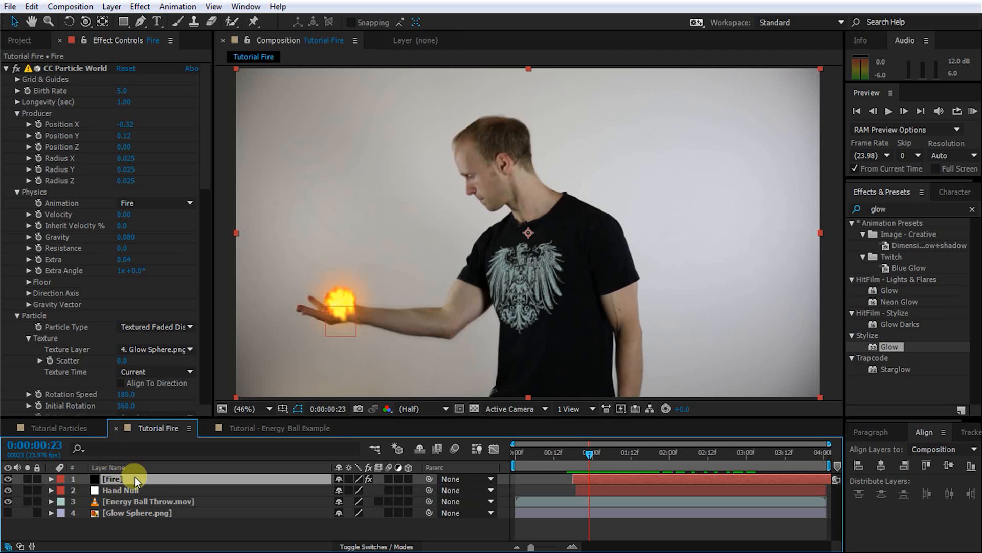
left_click_drag(428, 481, 148, 493)
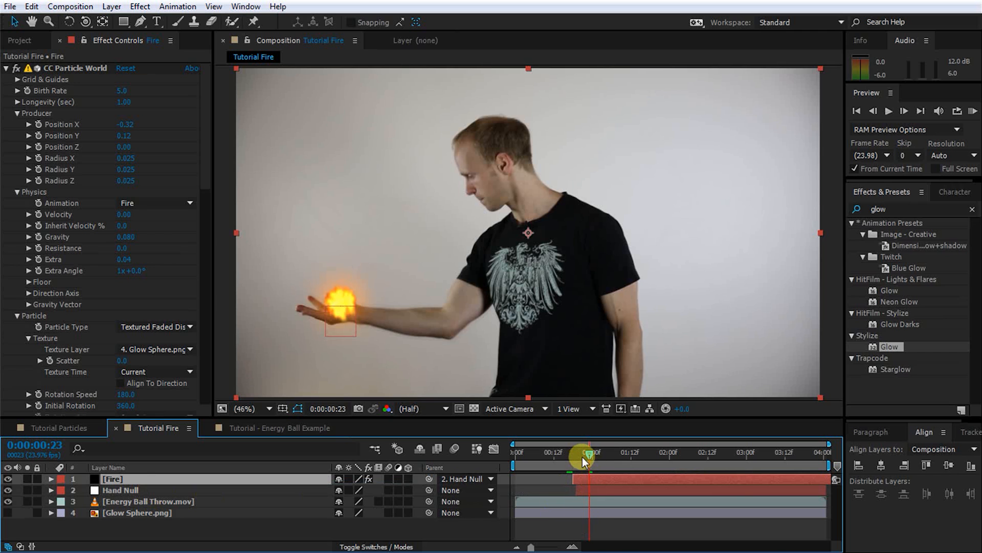
left_click_drag(583, 460, 569, 463)
key("space")
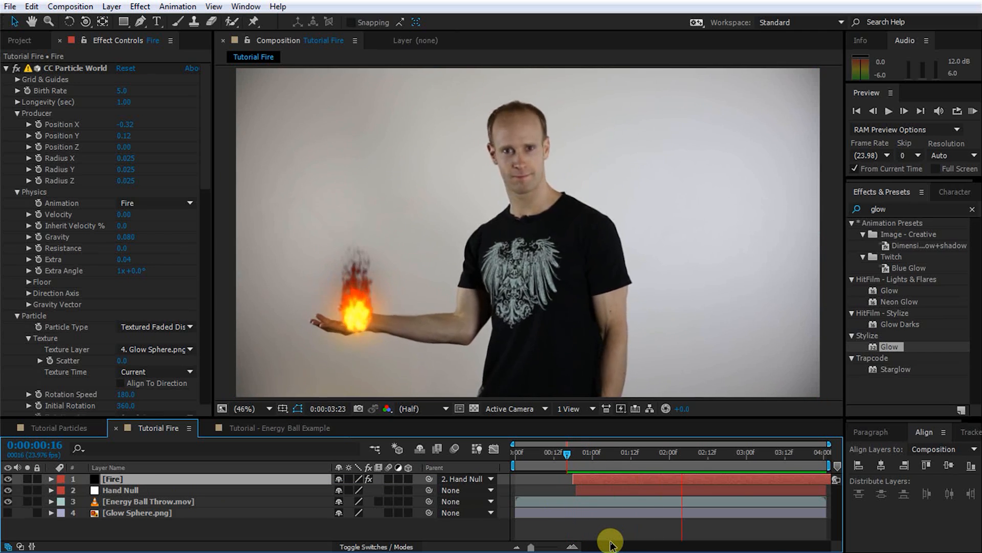
Scrub the parented fire around 0:00:01:03 and undo the parenting of Fire to Hand Null
left_click_drag(793, 460, 603, 456)
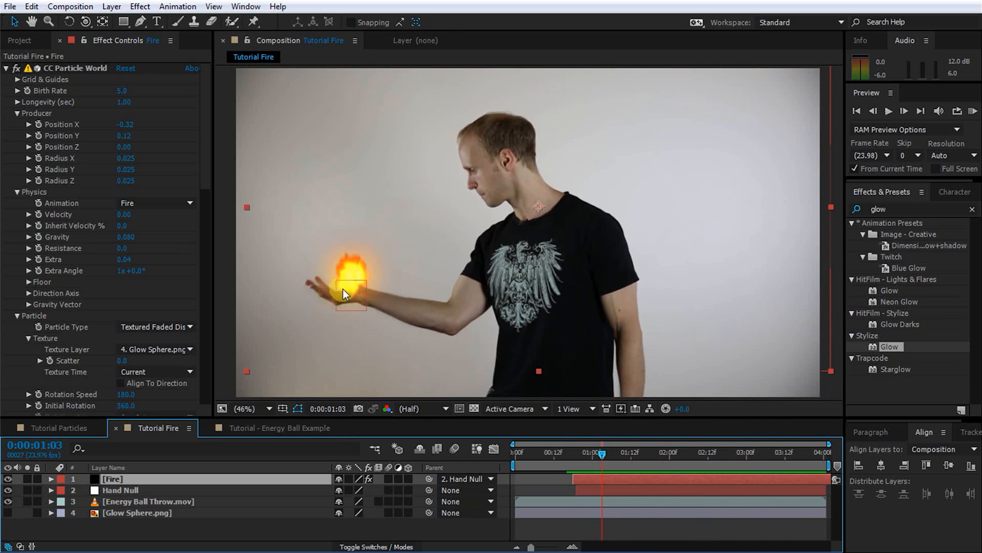
left_click_drag(582, 453, 618, 458)
key("ctrl+z")
key("ctrl+z")
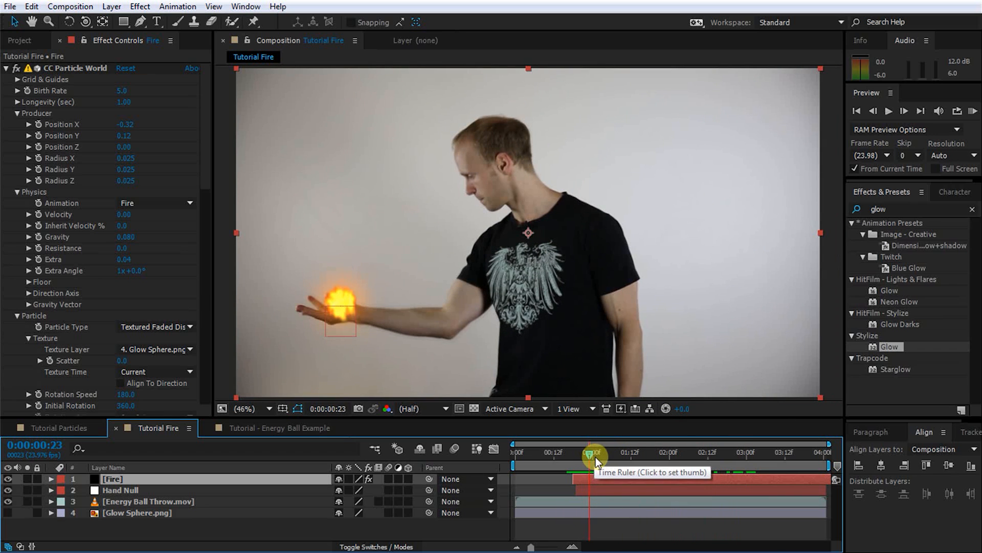
Go to 0:00:00:19 and reveal the keyframed Position property of the Hand Null layer
left_click_drag(589, 459, 578, 460)
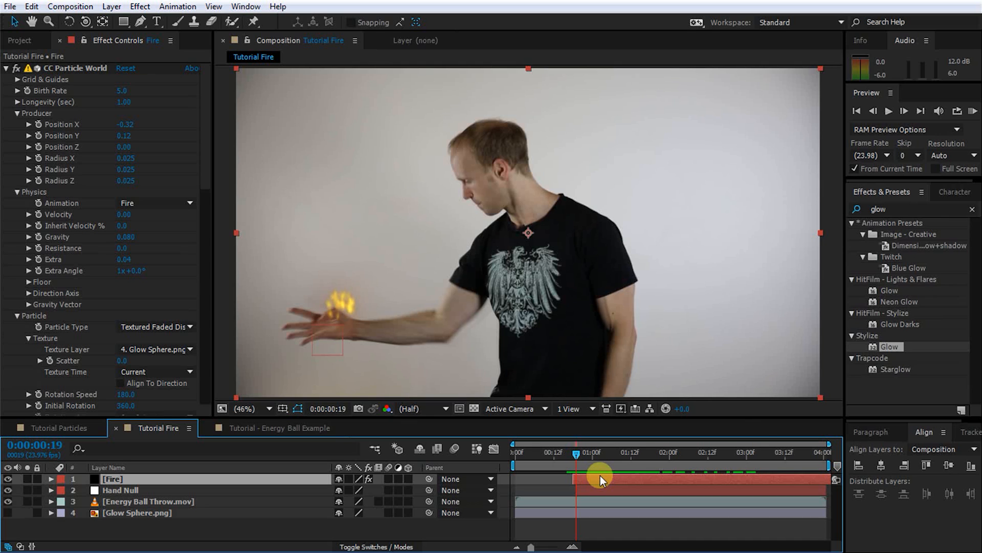
left_click(124, 489)
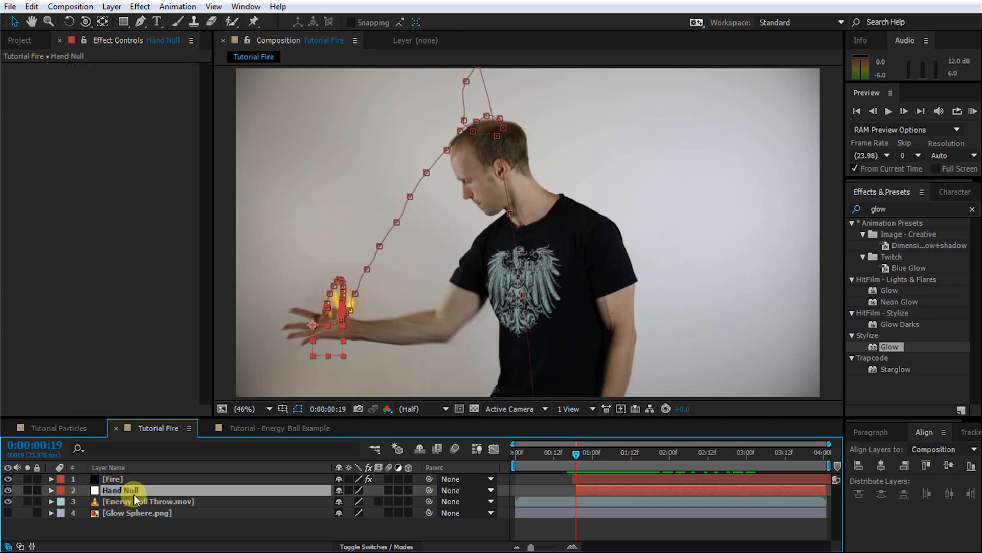
key("p")
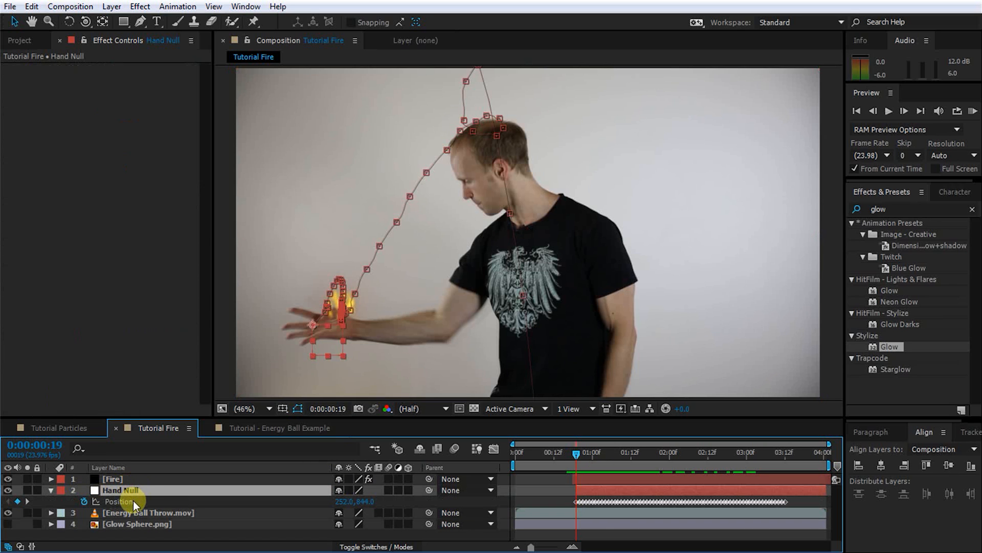
Give CC Particle World's Position X the expression (thisComp.layer("Hand Null").transform.position[0] - width / 2) / width and scrub to 0:00:01:07
left_click(126, 477)
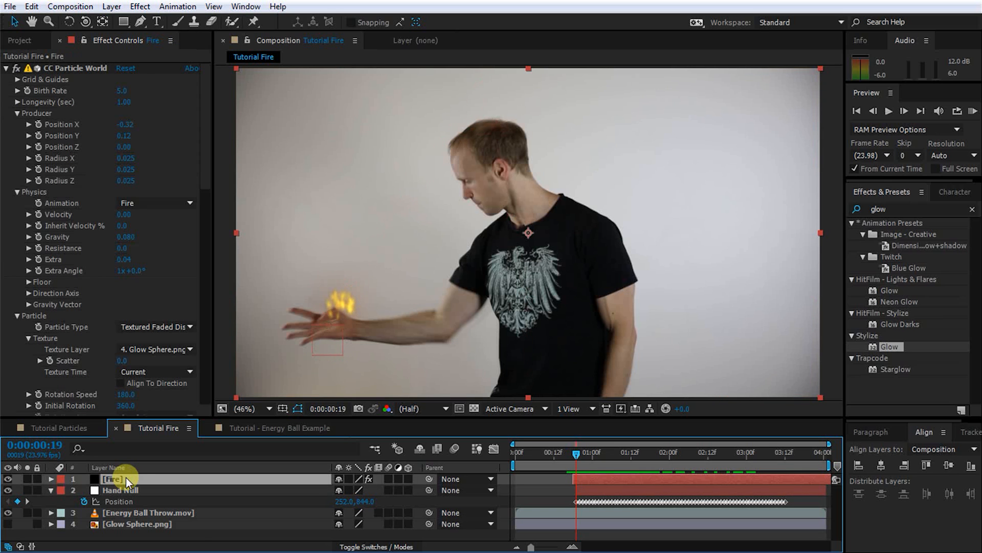
left_click(65, 67)
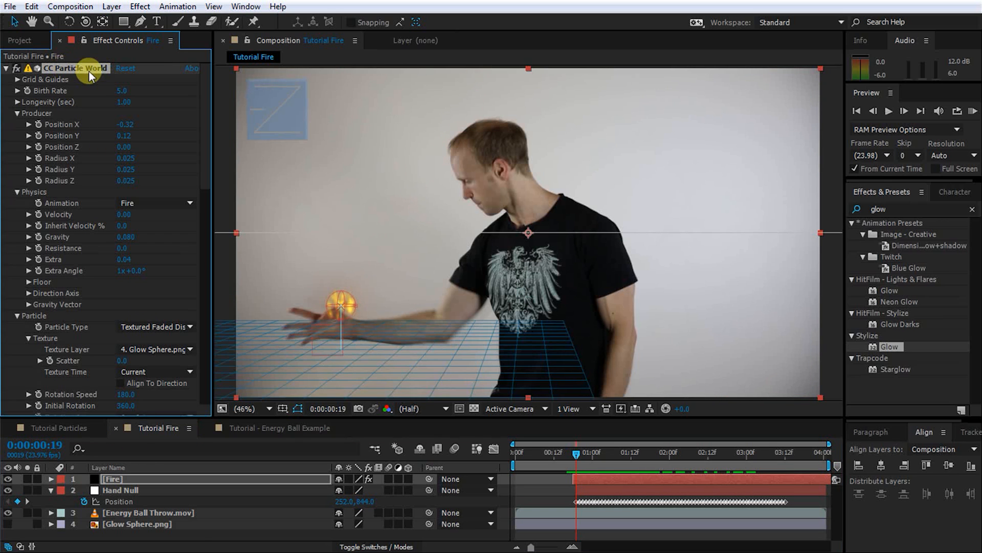
left_click(38, 125, "alt")
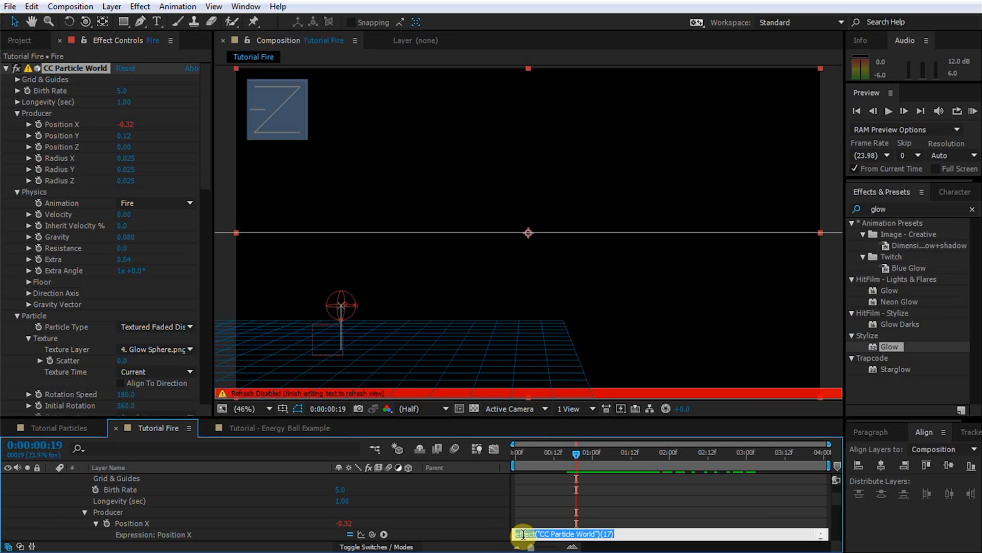
type("(")
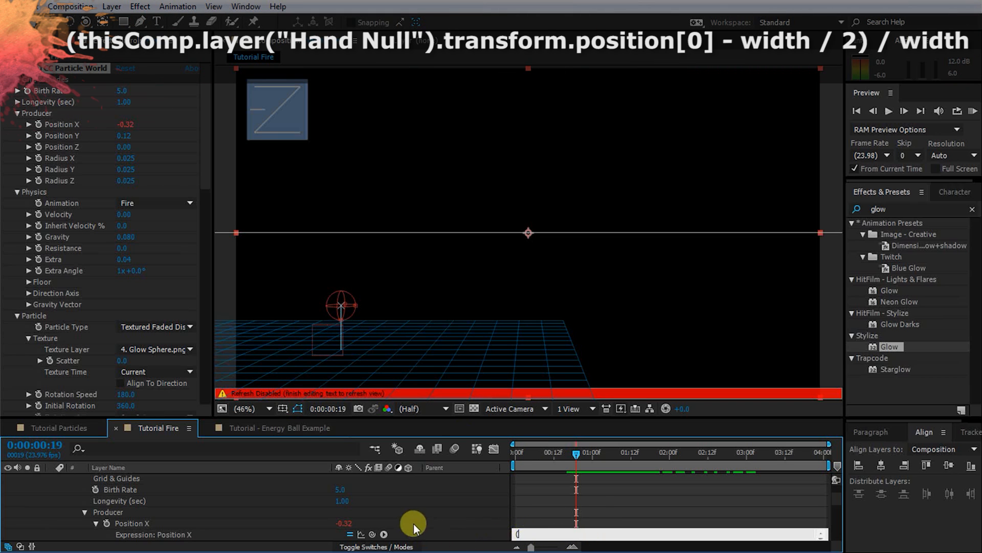
scroll(371, 532, "down", 5)
left_click_drag(373, 536, 340, 517)
left_click(699, 479)
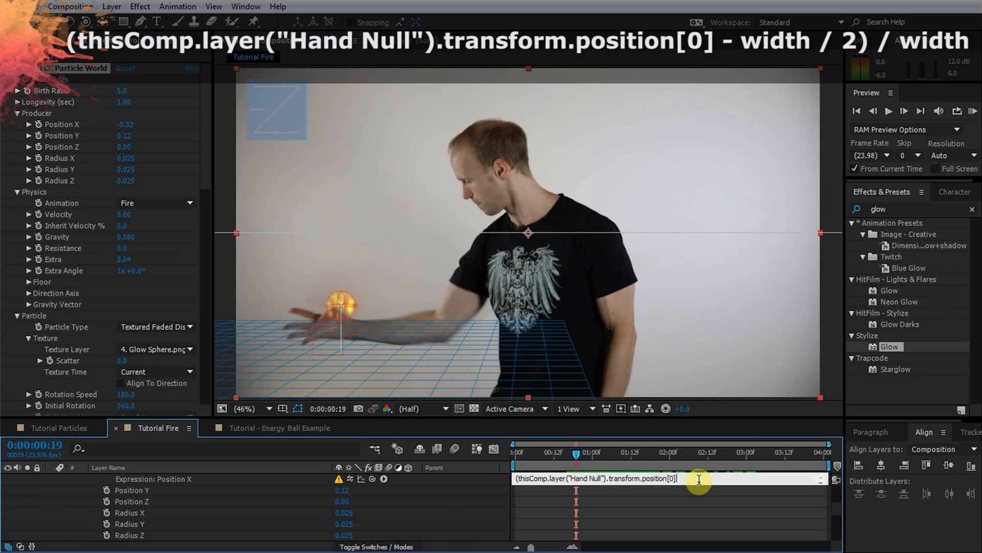
type("- width / 2) / width")
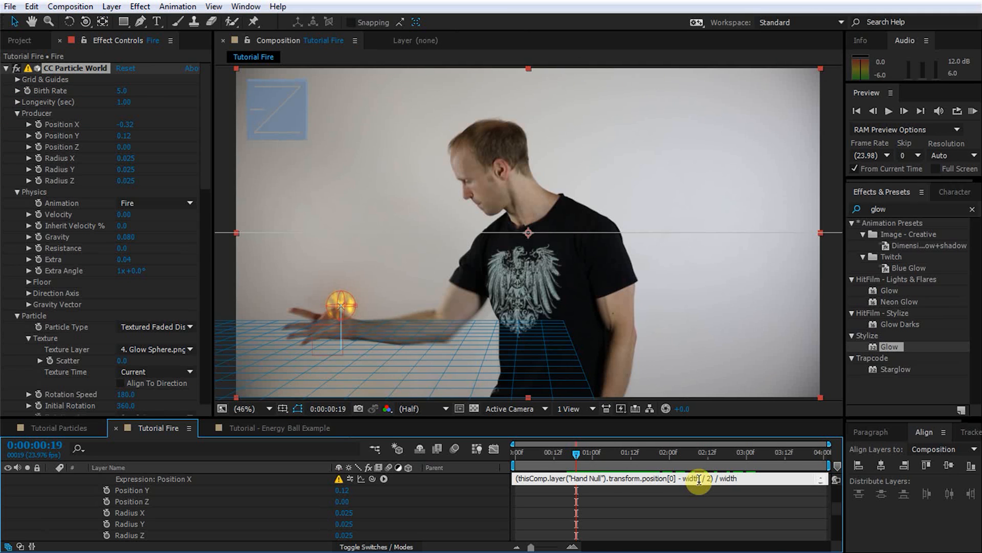
left_click(745, 510)
left_click_drag(572, 454, 615, 465)
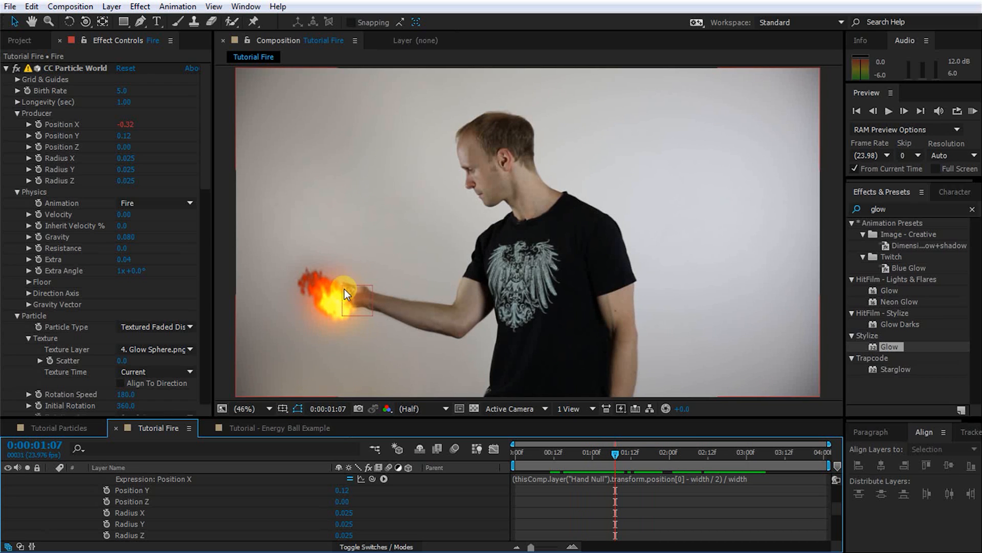
Give CC Particle World's Position Y the expression (thisComp.layer("Hand Null").transform.position[1] - height / 2 ) / width
left_click(62, 67)
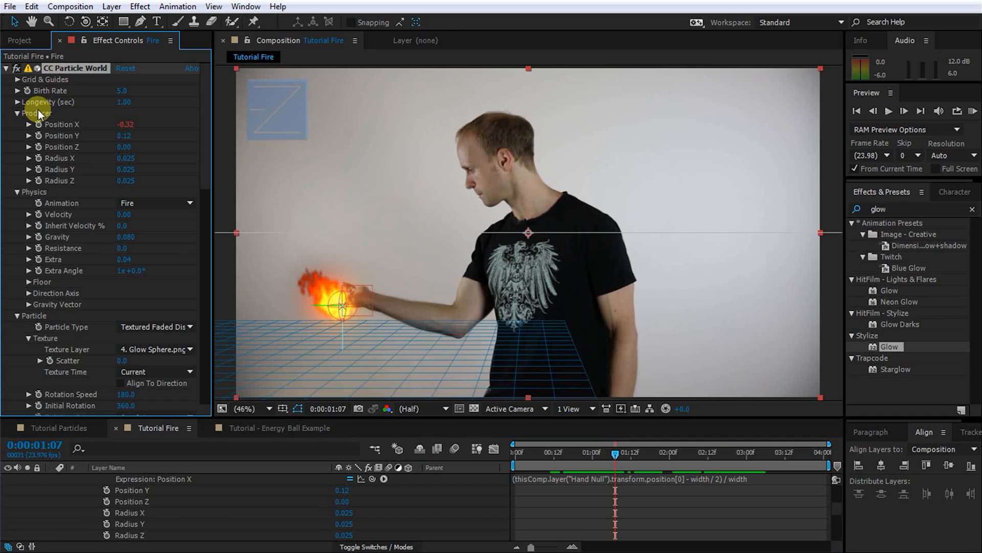
left_click(37, 136, "alt")
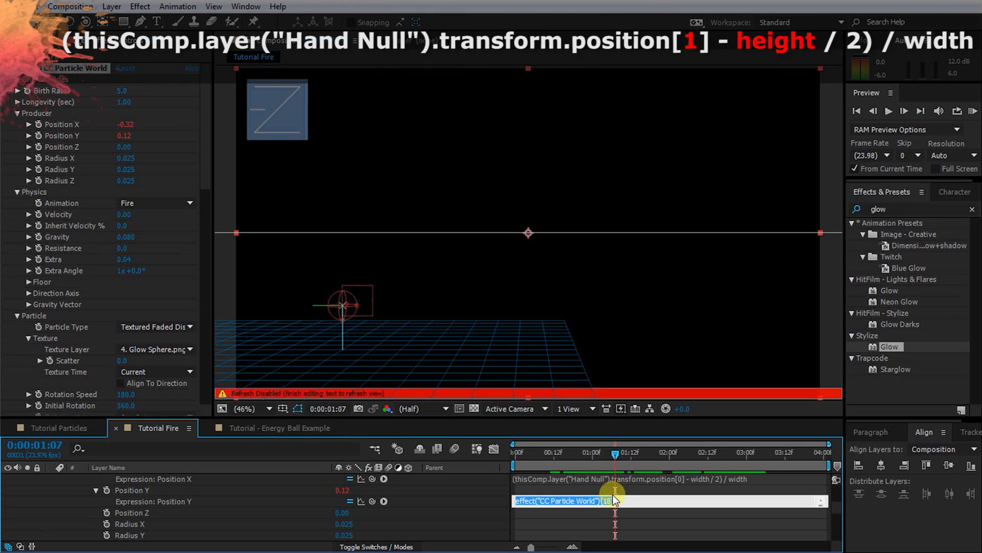
type("(")
mouse_move(372, 504)
left_mouse_down()
mouse_move(367, 529)
mouse_move(364, 504)
mouse_move(363, 512)
left_mouse_up()
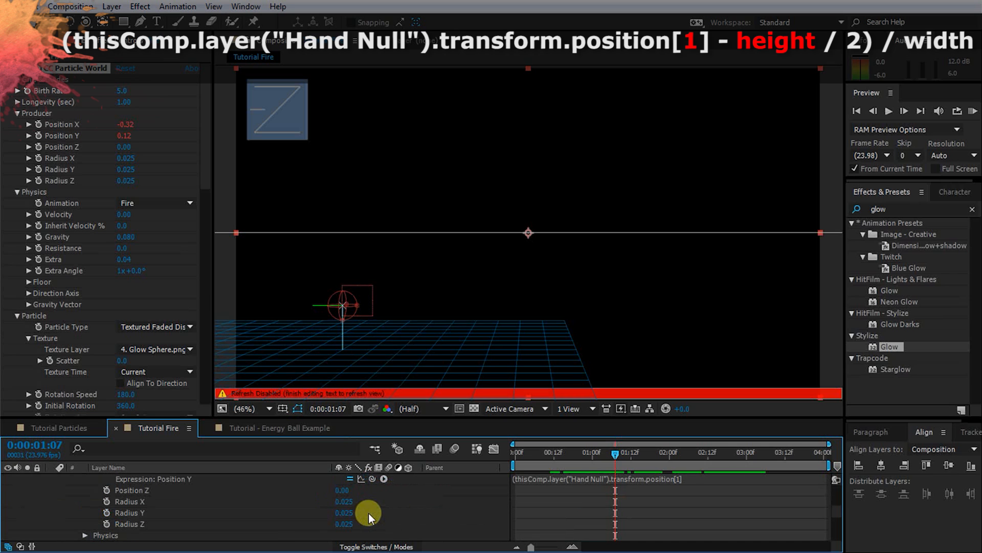
left_click(703, 477)
type("- height / 2")
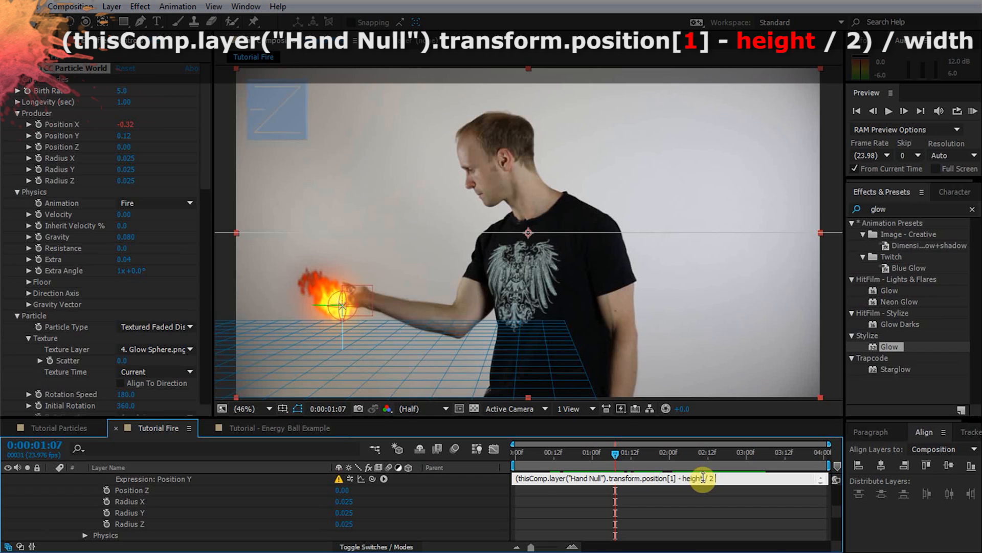
type(" ) / width")
left_click(718, 508)
Collapse all layer properties and review the hand-following fire along the timeline, ending at 0:00:01:18
key("u")
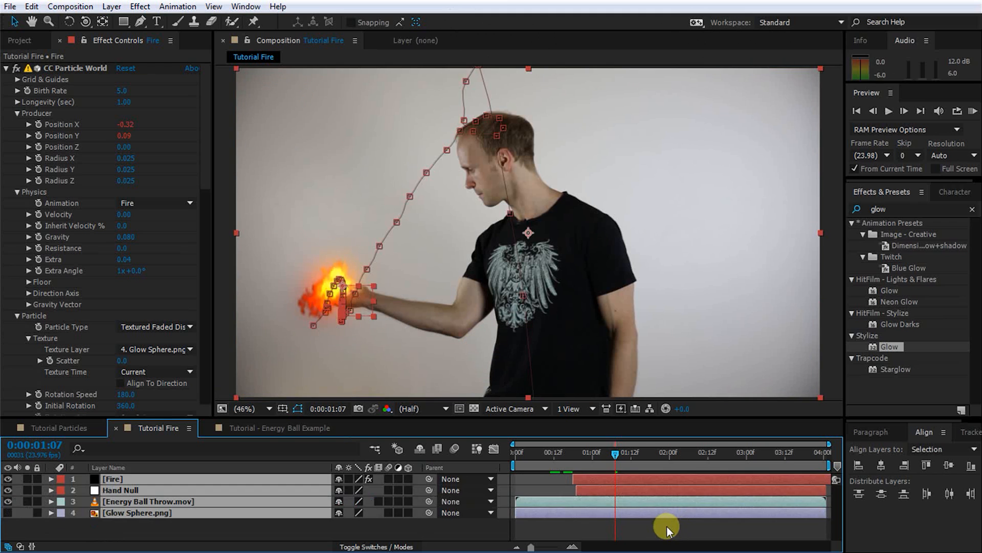
left_click(667, 526)
left_click_drag(615, 452, 550, 451)
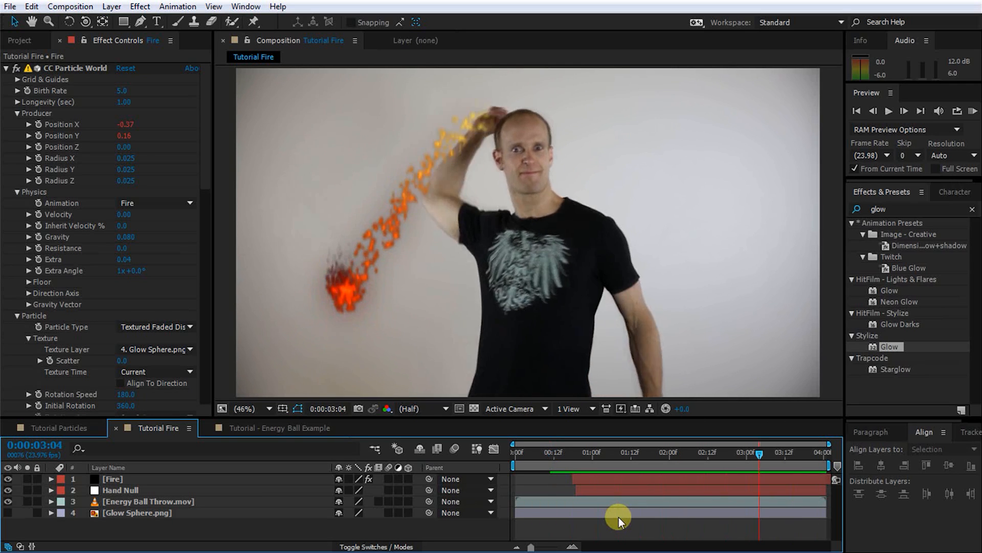
left_click_drag(770, 454, 660, 486)
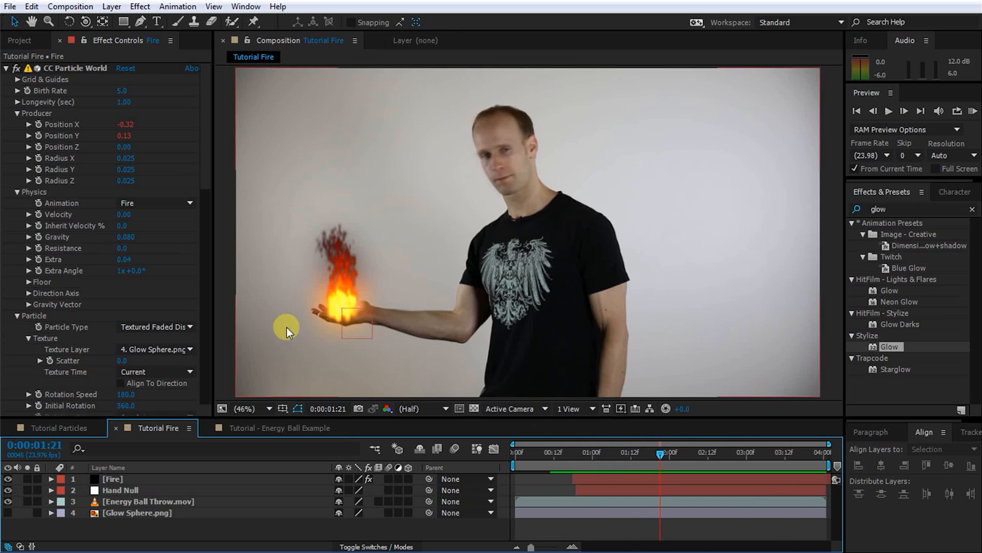
mouse_move(669, 453)
left_mouse_down()
mouse_move(557, 457)
mouse_move(648, 471)
mouse_move(759, 458)
mouse_move(566, 462)
mouse_move(659, 474)
mouse_move(645, 482)
left_mouse_up()
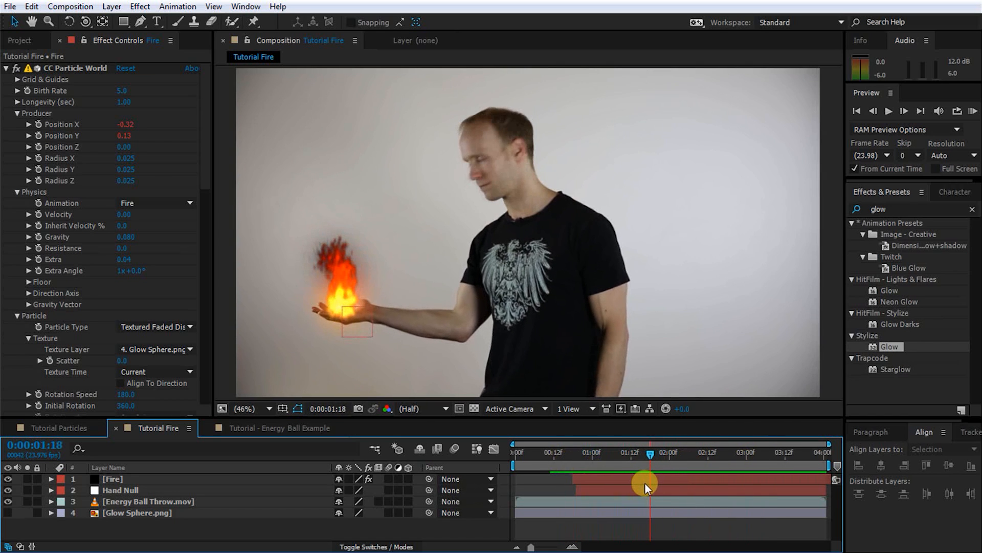